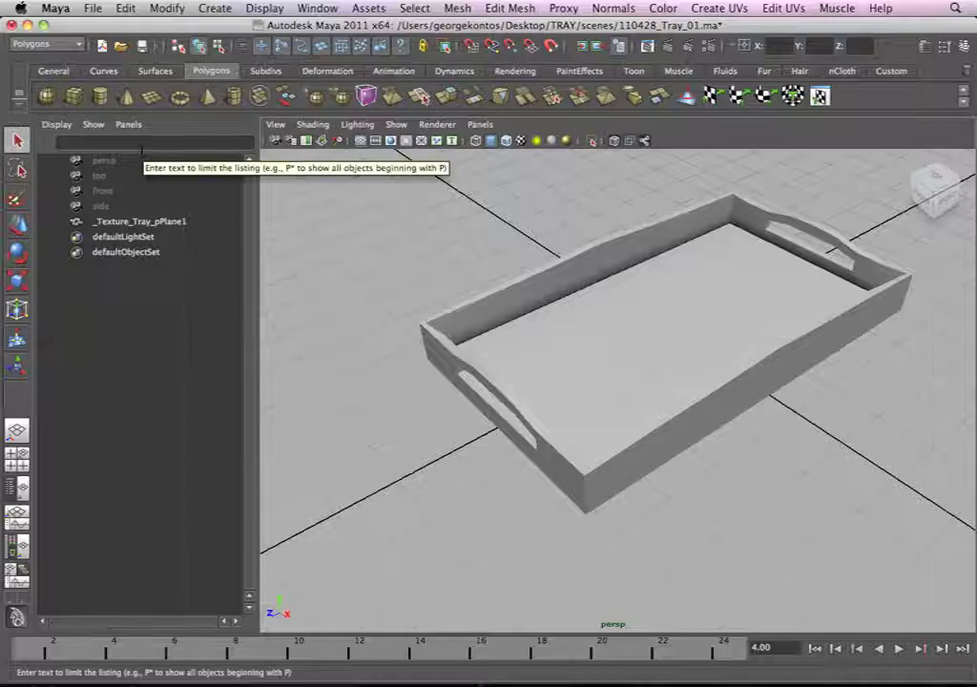
{"action": "left_click", "coordinate": [369, 7]}
{"action": "mouse_move", "coordinate": [318, 7]}
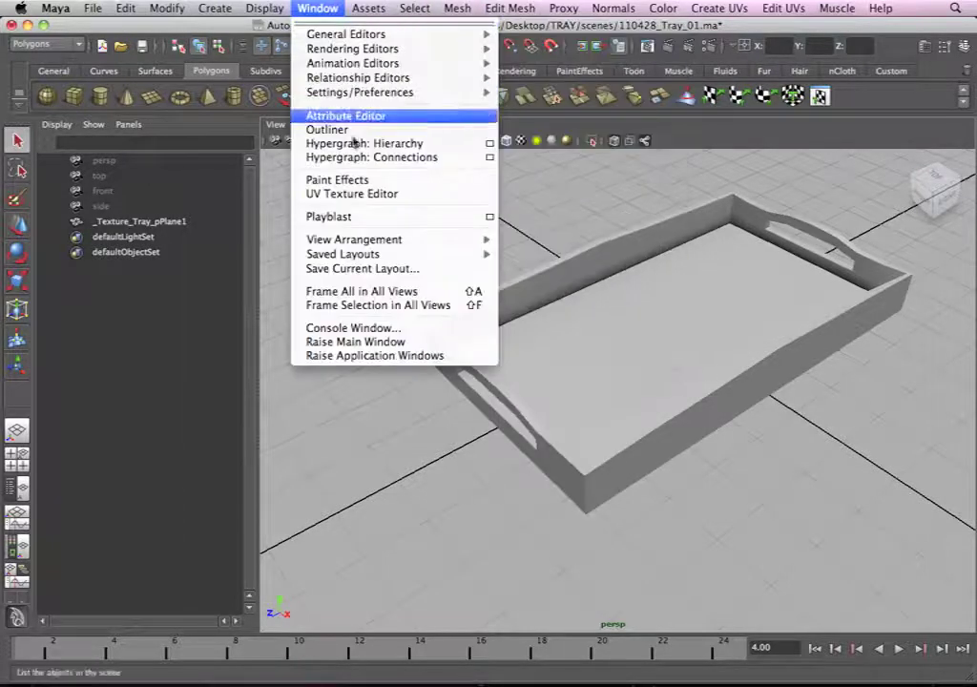
{"action": "left_click", "coordinate": [380, 193]}
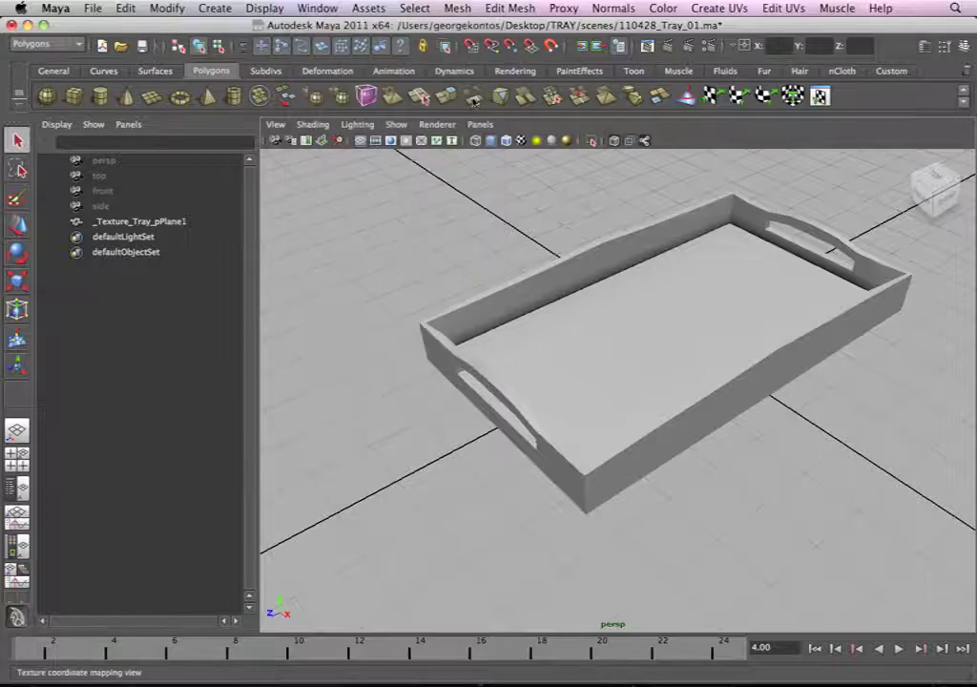
{"action": "left_click_drag", "start_coordinate": [462, 90], "coordinate": [304, 66]}
{"action": "left_click_drag", "start_coordinate": [477, 597], "coordinate": [631, 568]}
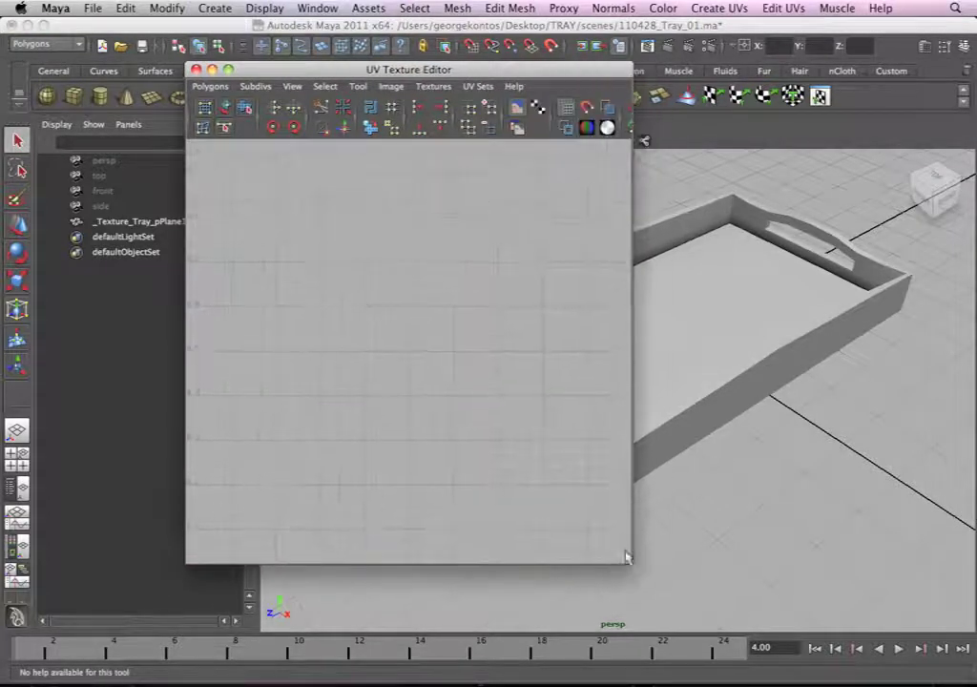
{"action": "left_click_drag", "start_coordinate": [411, 69], "coordinate": [472, 68]}
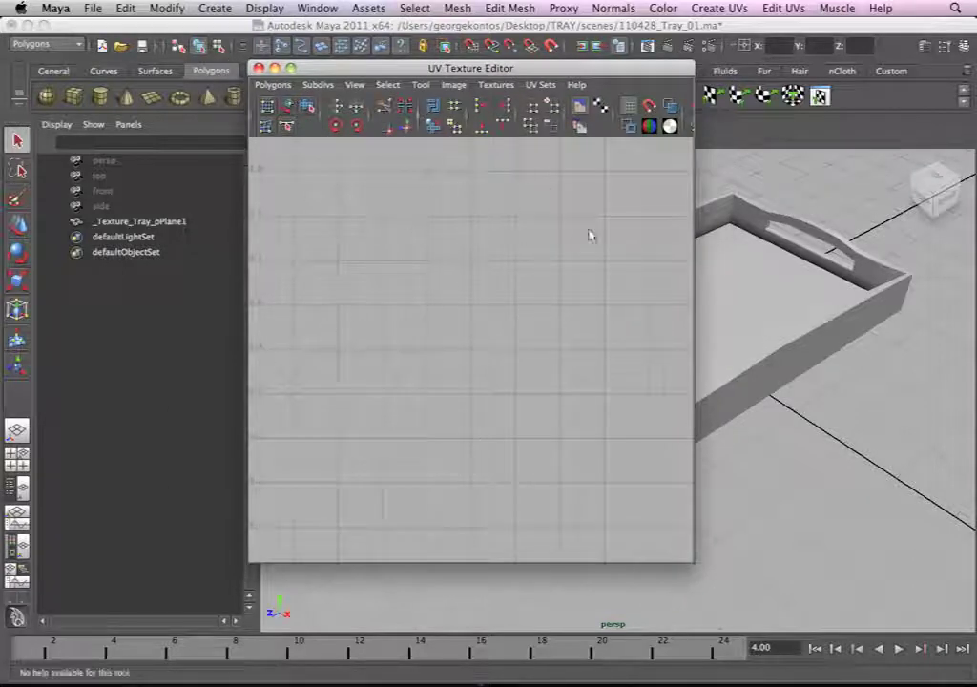
{"action": "right_click_drag", "start_coordinate": [421, 298], "coordinate": [286, 250], "text": "alt"}
{"action": "middle_click_drag", "start_coordinate": [506, 242], "coordinate": [565, 186], "text": "alt"}
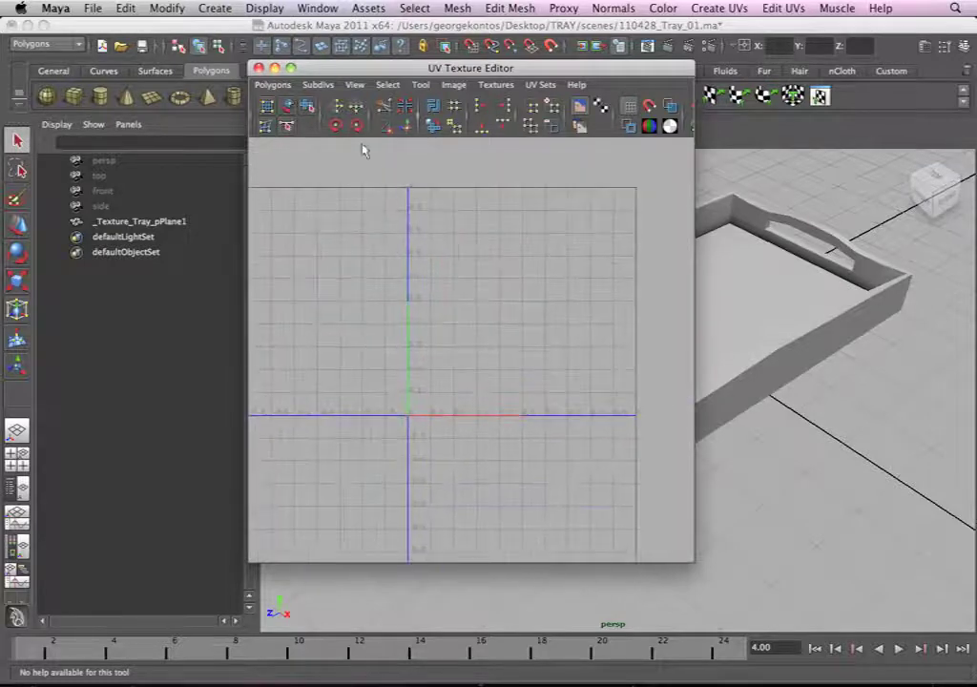
{"action": "left_click_drag", "start_coordinate": [365, 73], "coordinate": [397, 71]}
{"action": "right_click_drag", "start_coordinate": [458, 225], "coordinate": [360, 183], "text": "alt"}
{"action": "middle_click_drag", "start_coordinate": [450, 334], "coordinate": [497, 279], "text": "alt"}
{"action": "right_click_drag", "start_coordinate": [497, 279], "coordinate": [606, 316], "text": "alt"}
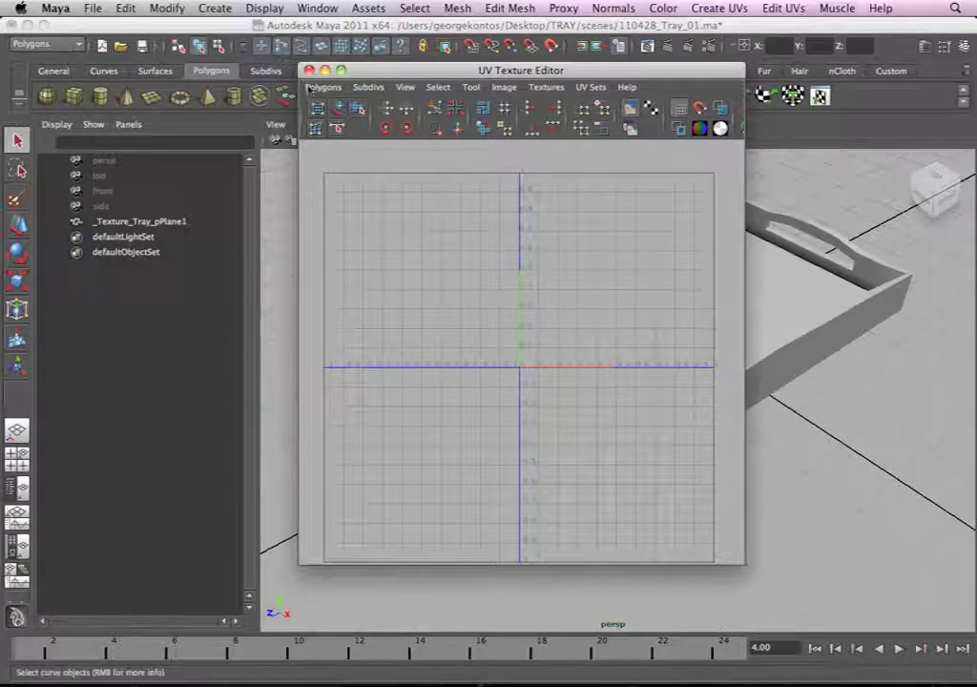
{"action": "left_click", "coordinate": [308, 71]}
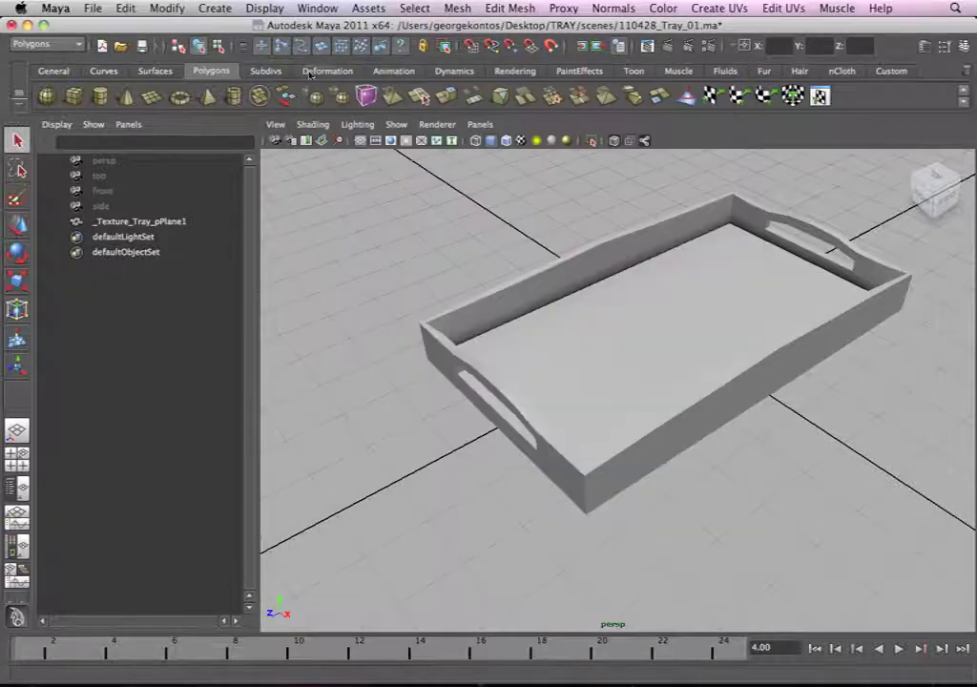
Step: Replace the Outliner beside the perspective view with the UV Texture Editor and adjust the width of its pane
{"action": "left_click_drag", "start_coordinate": [257, 207], "coordinate": [377, 207]}
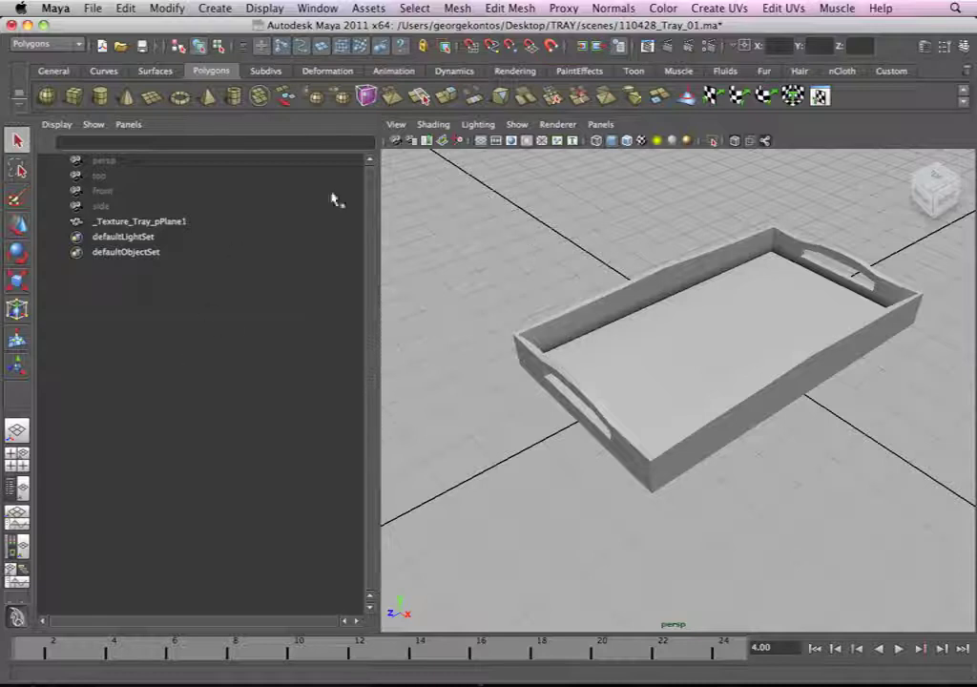
{"action": "left_click_drag", "start_coordinate": [378, 244], "coordinate": [417, 287]}
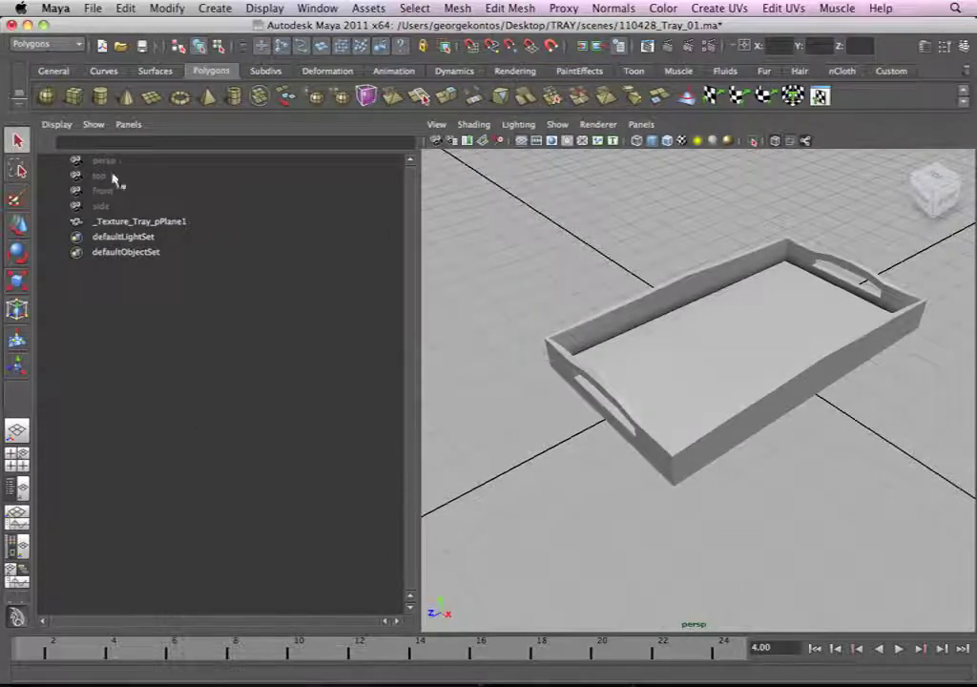
{"action": "left_click", "coordinate": [130, 128]}
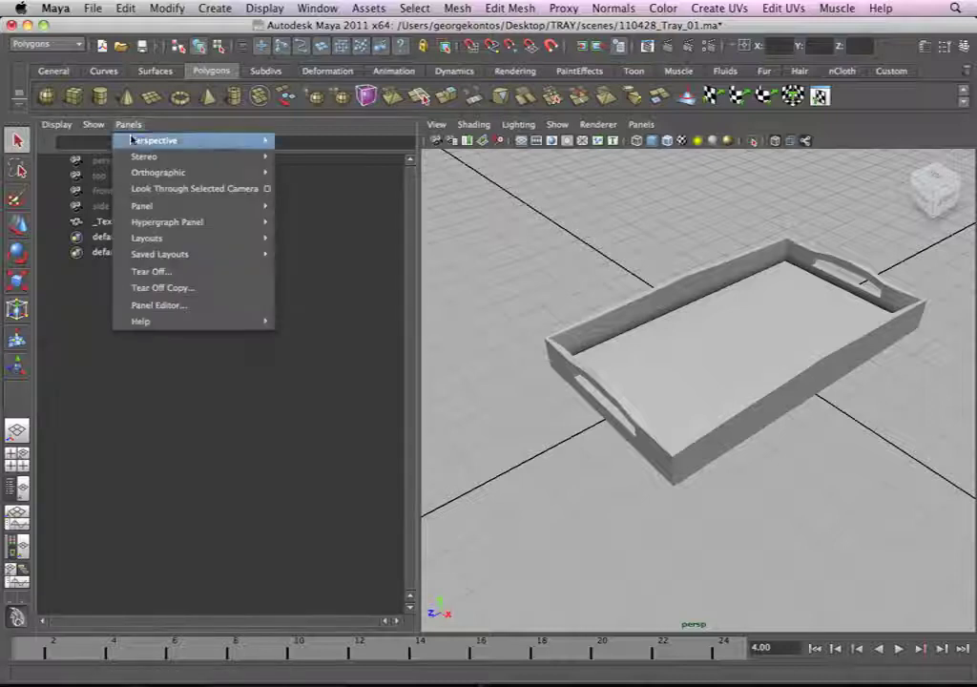
{"action": "mouse_move", "coordinate": [168, 222]}
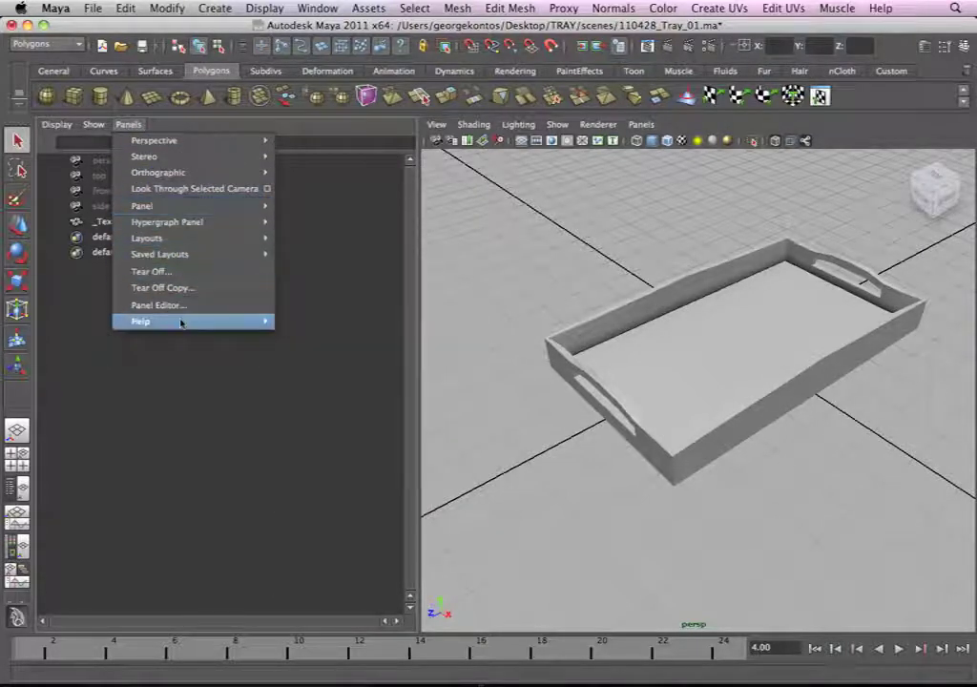
{"action": "mouse_move", "coordinate": [184, 174]}
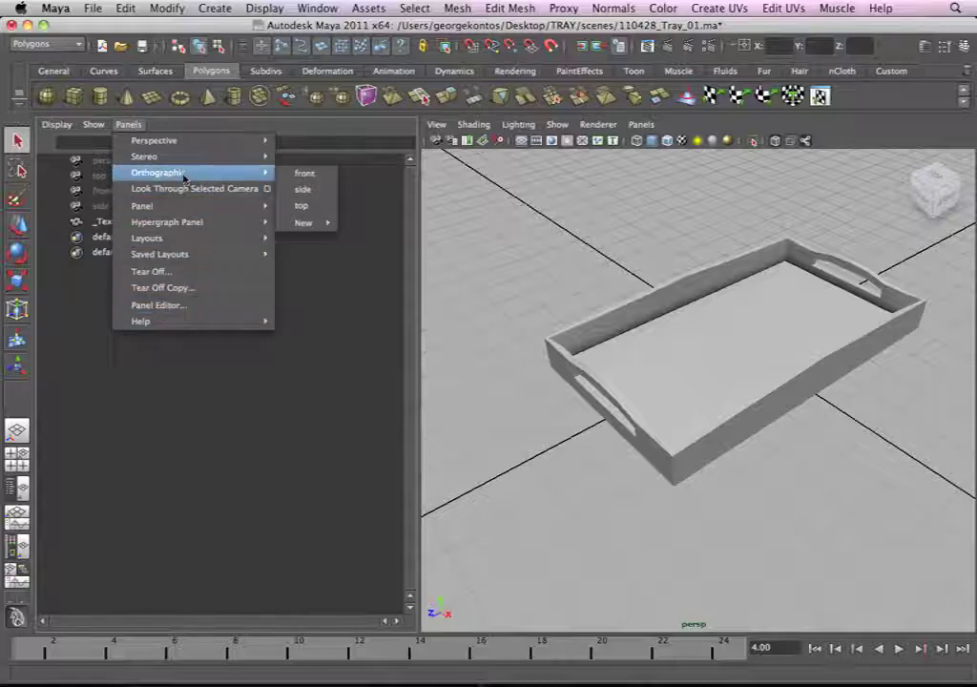
{"action": "mouse_move", "coordinate": [191, 206]}
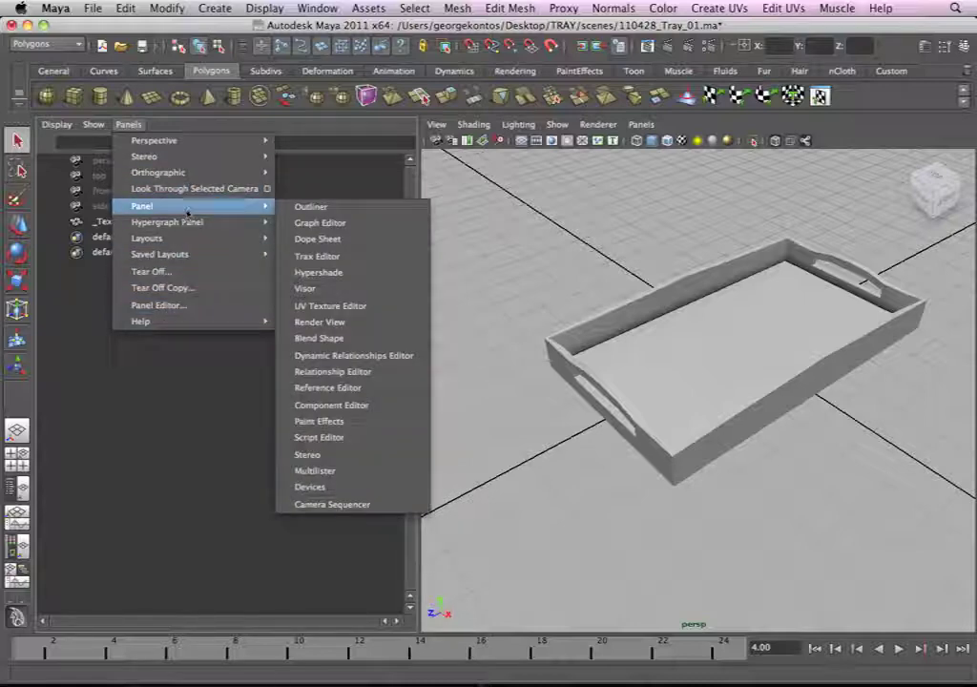
{"action": "left_click", "coordinate": [332, 299]}
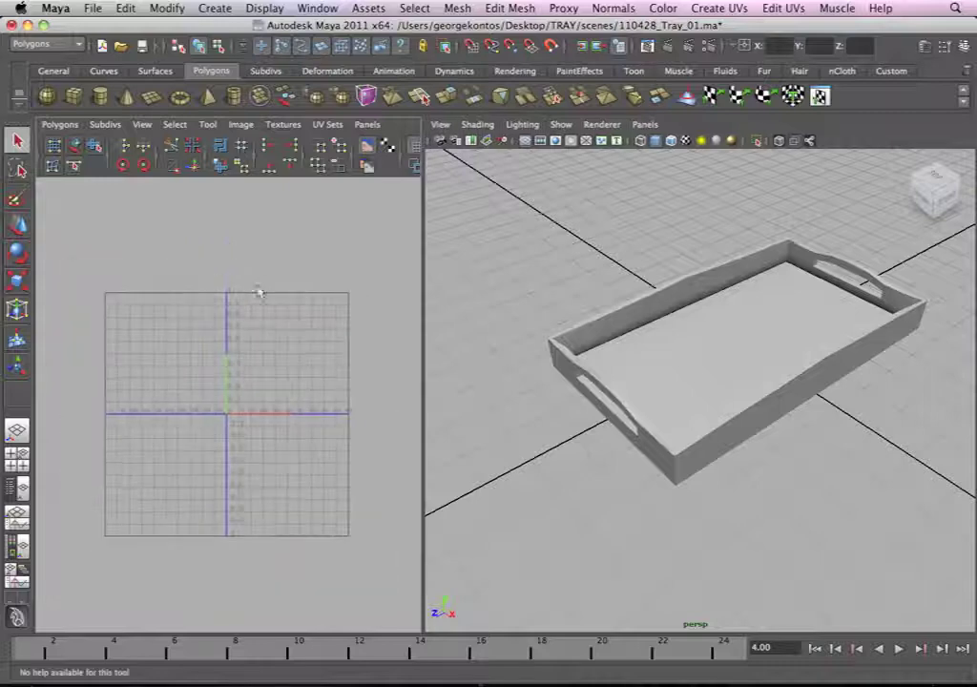
{"action": "left_click_drag", "start_coordinate": [424, 266], "coordinate": [296, 306]}
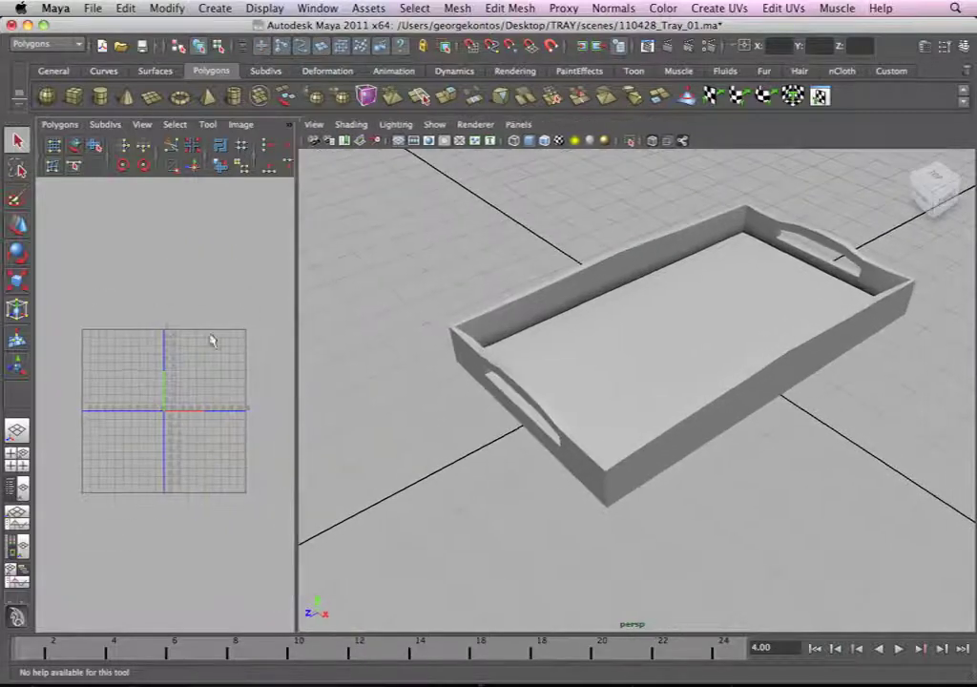
Step: Show the wireframe on the shaded tray and hide the grid in the perspective view
{"action": "left_click_drag", "start_coordinate": [570, 341], "coordinate": [680, 313], "text": "alt"}
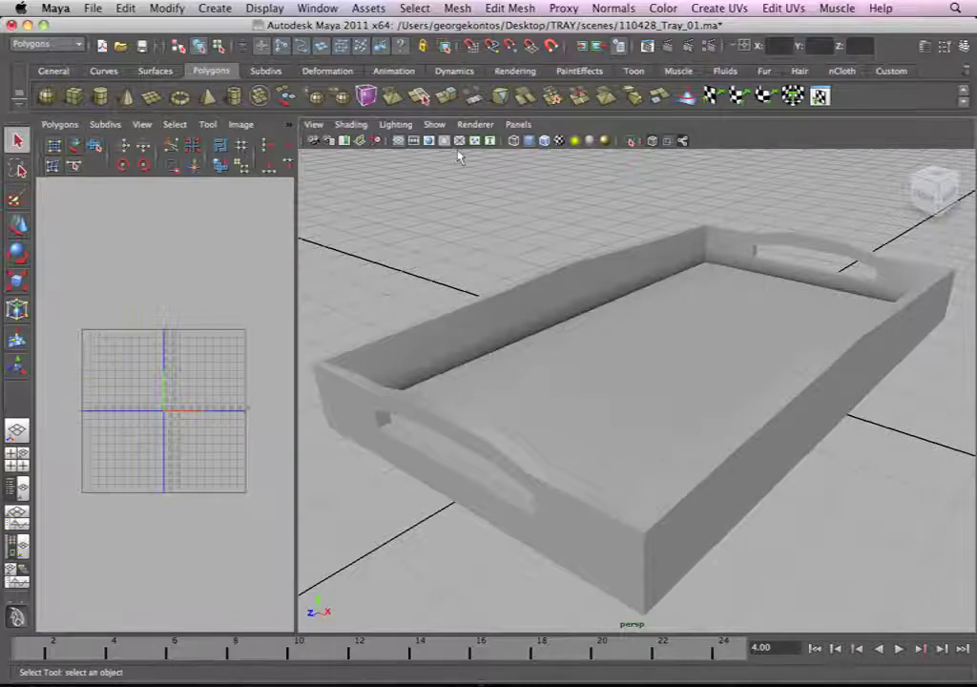
{"action": "left_click", "coordinate": [545, 140]}
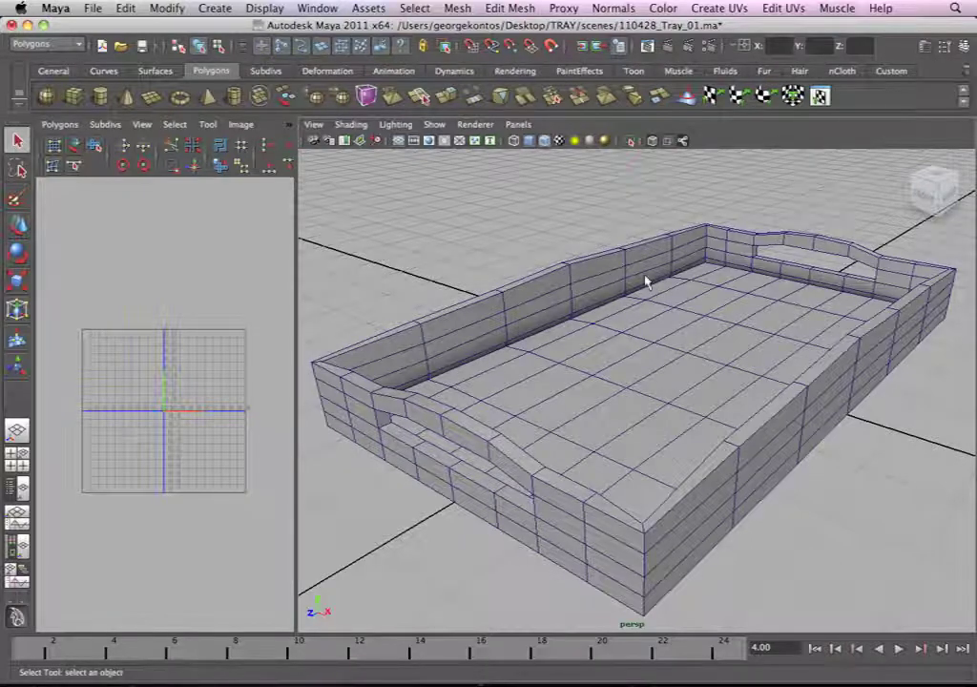
{"action": "left_click", "coordinate": [399, 140]}
{"action": "right_click_drag", "start_coordinate": [616, 340], "coordinate": [561, 275], "text": "alt"}
{"action": "left_click_drag", "start_coordinate": [639, 297], "coordinate": [518, 311], "text": "alt"}
{"action": "left_click_drag", "start_coordinate": [594, 236], "coordinate": [468, 256], "text": "alt"}
Step: Project automatic UV mapping onto the whole tray with 6 planes, fewer pieces, an into-square shell layout and 512 Map spacing
{"action": "left_click", "coordinate": [609, 258]}
{"action": "right_click_drag", "start_coordinate": [278, 319], "coordinate": [159, 273], "text": "alt"}
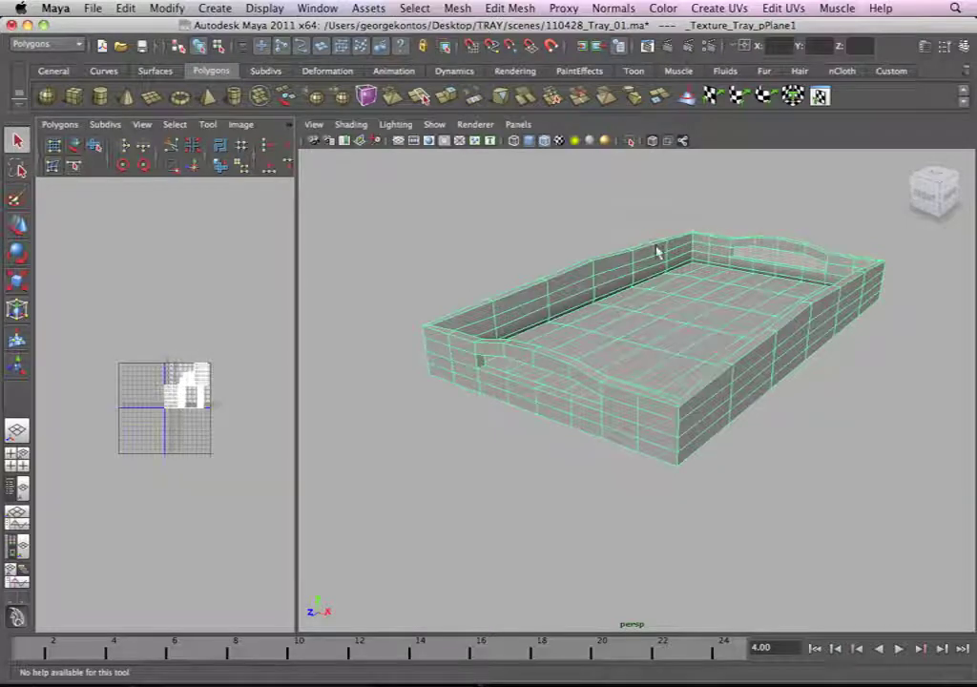
{"action": "left_click", "coordinate": [526, 8]}
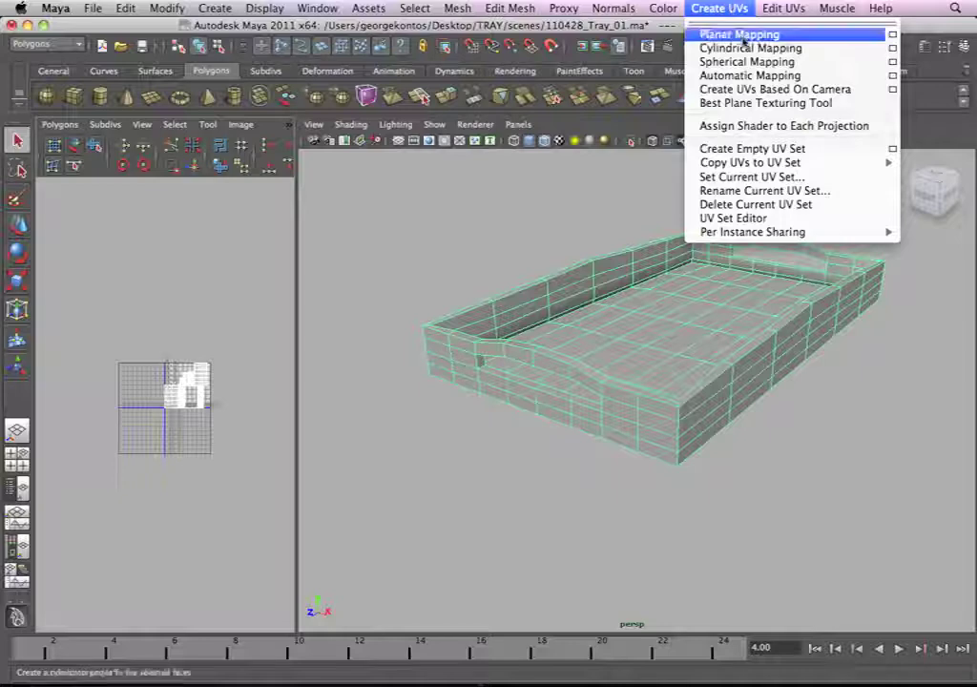
{"action": "left_click", "coordinate": [894, 76]}
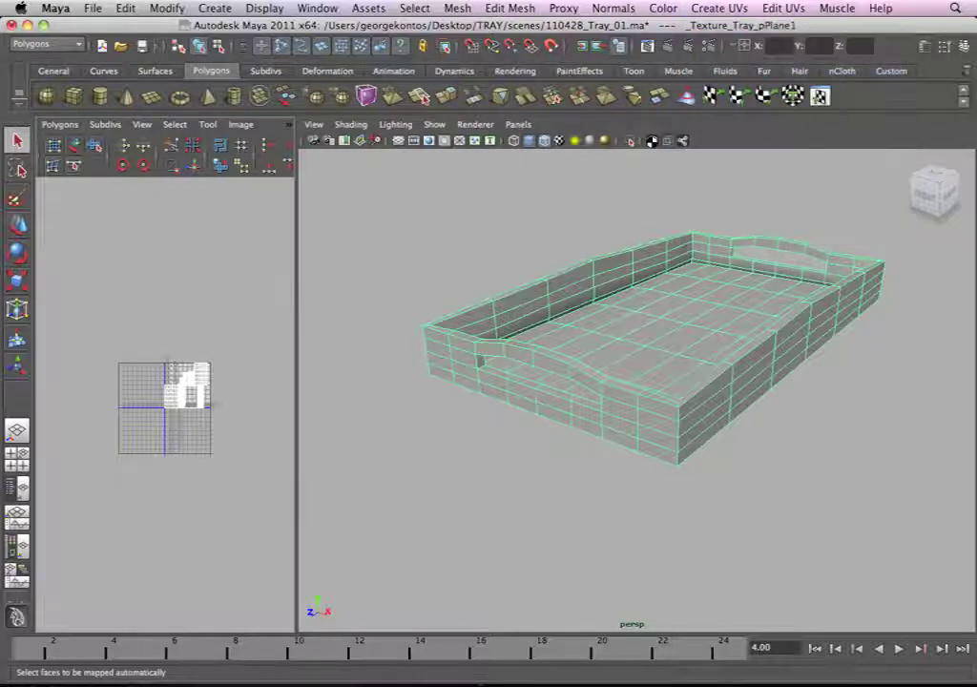
{"action": "left_click_drag", "start_coordinate": [677, 69], "coordinate": [393, 64]}
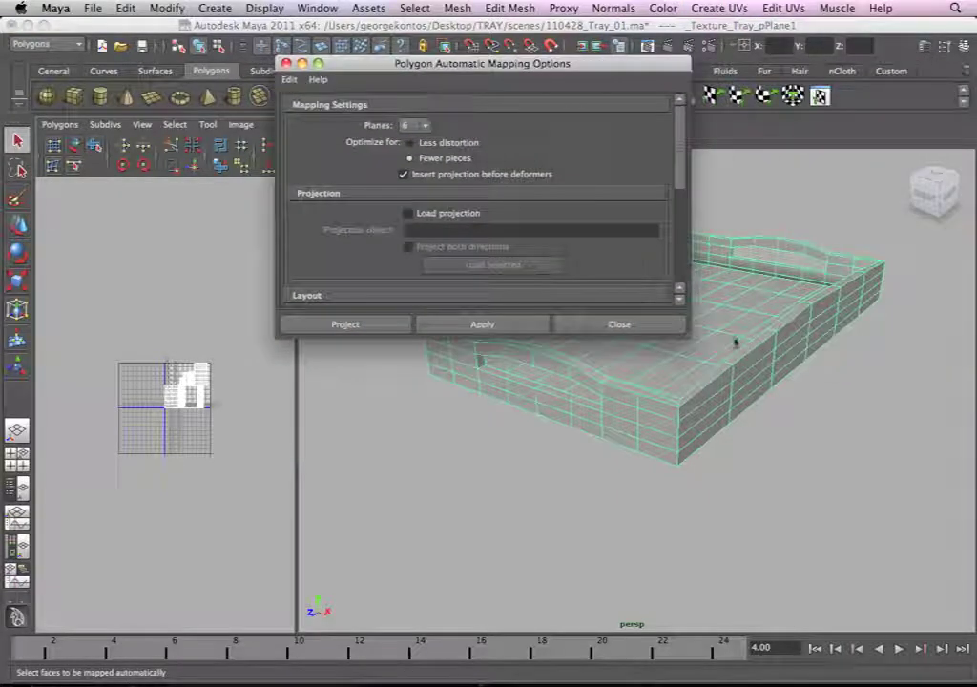
{"action": "left_click_drag", "start_coordinate": [690, 343], "coordinate": [771, 514]}
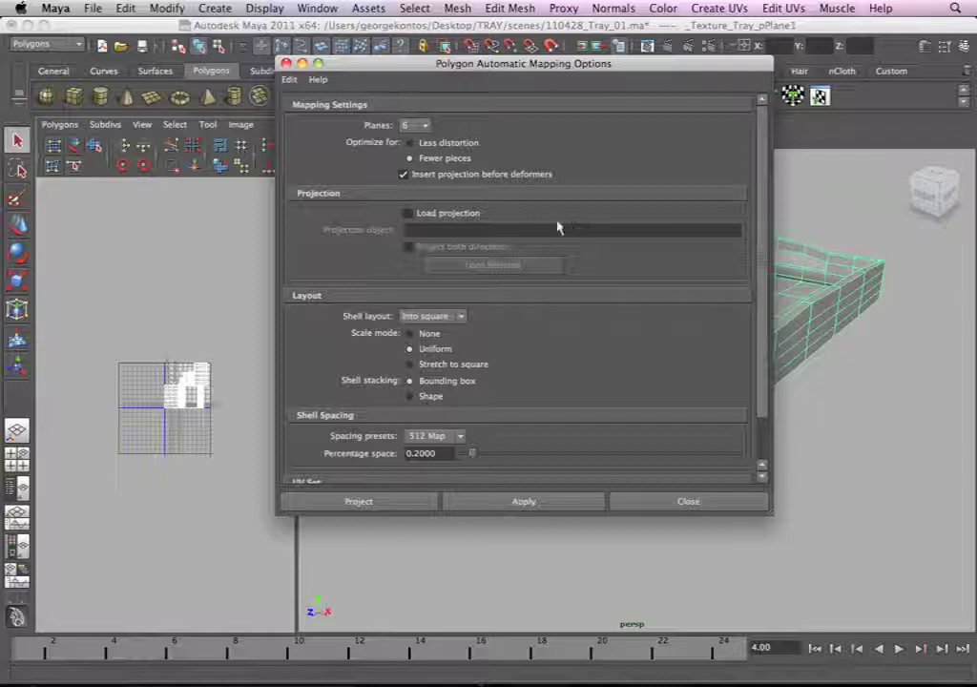
{"action": "left_click", "coordinate": [375, 503]}
{"action": "right_click_drag", "start_coordinate": [694, 355], "coordinate": [412, 264], "text": "alt"}
{"action": "left_click_drag", "start_coordinate": [680, 290], "coordinate": [608, 290], "text": "alt"}
{"action": "mouse_move", "coordinate": [609, 290]}
{"action": "right_mouse_down", "text": "alt"}
{"action": "mouse_move", "coordinate": [725, 328]}
{"action": "mouse_move", "coordinate": [610, 274]}
{"action": "right_mouse_up", "text": "alt"}
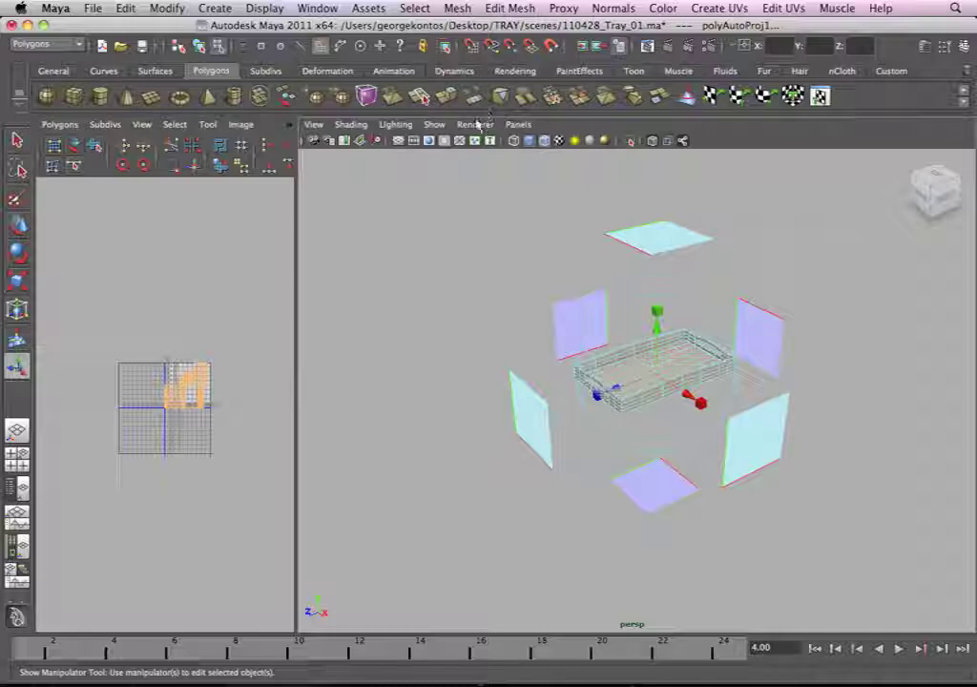
Step: Maximize the UV Texture Editor, clear the selection and examine the tray's UV shells within the 0 to 1 square
{"action": "scroll", "coordinate": [195, 380], "scroll_direction": "up", "scroll_amount": 2}
{"action": "key", "text": "space"}
{"action": "right_click_drag", "start_coordinate": [283, 356], "coordinate": [444, 375], "text": "alt"}
{"action": "middle_click_drag", "start_coordinate": [444, 375], "coordinate": [257, 525], "text": "alt"}
{"action": "right_click_drag", "start_coordinate": [340, 440], "coordinate": [572, 372], "text": "alt"}
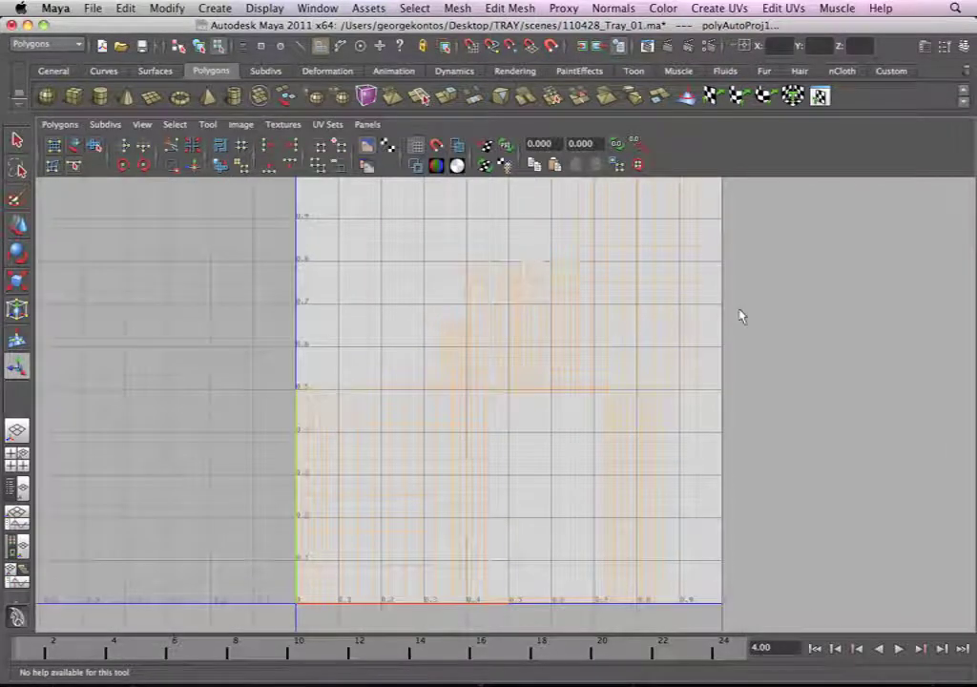
{"action": "left_click", "coordinate": [743, 316]}
{"action": "middle_click_drag", "start_coordinate": [629, 360], "coordinate": [545, 399], "text": "alt"}
{"action": "middle_click_drag", "start_coordinate": [490, 497], "coordinate": [517, 406], "text": "alt"}
{"action": "middle_click_drag", "start_coordinate": [492, 454], "coordinate": [438, 532], "text": "alt"}
{"action": "right_click_drag", "start_coordinate": [420, 436], "coordinate": [398, 391], "text": "alt"}
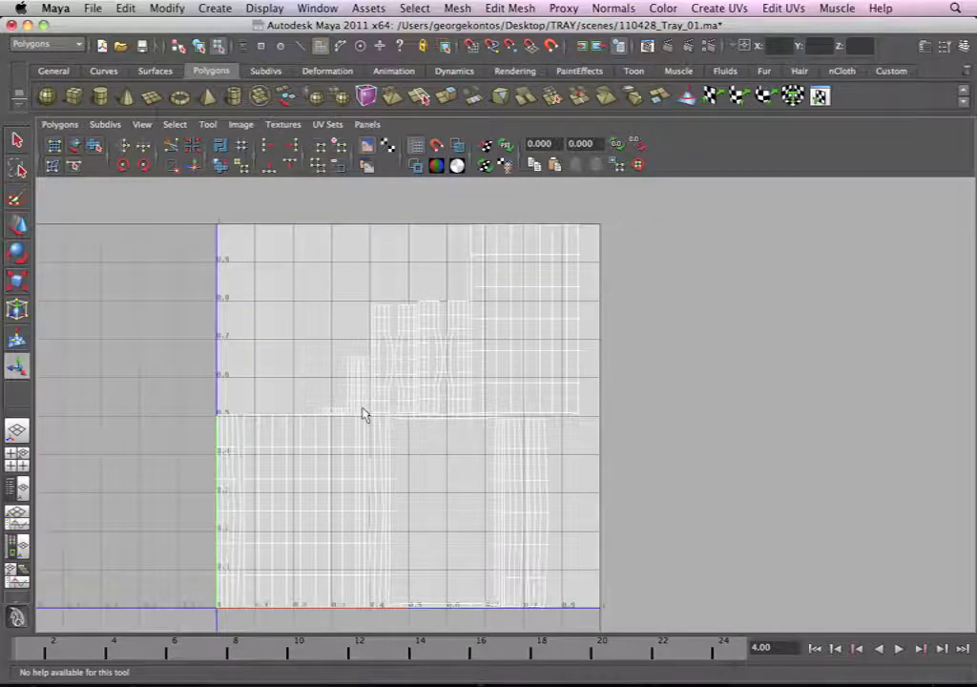
{"action": "right_click_drag", "start_coordinate": [422, 270], "coordinate": [388, 315], "text": "alt"}
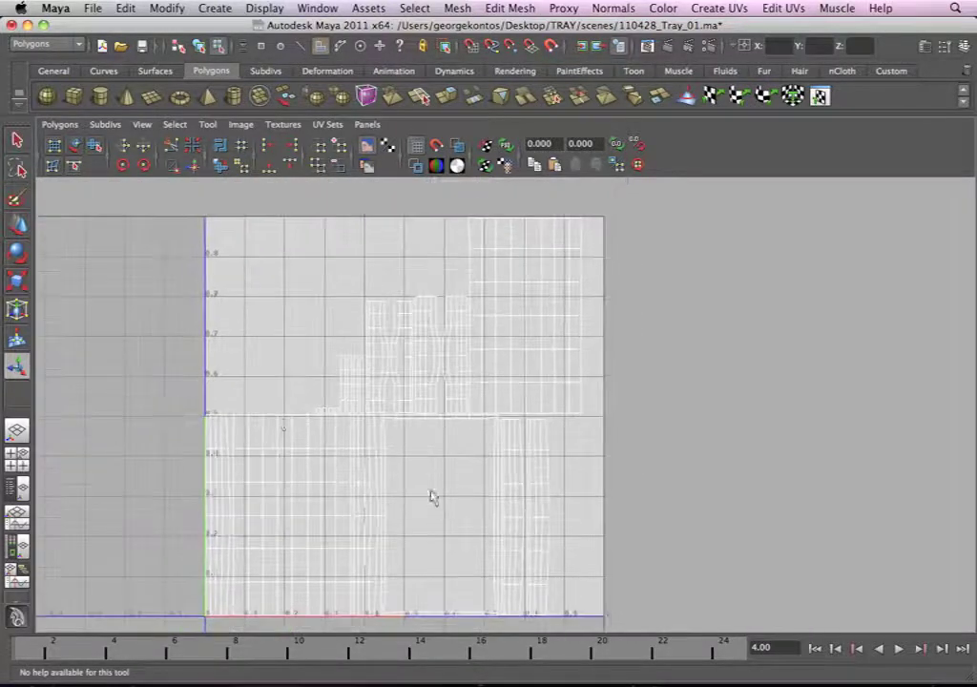
{"action": "middle_click_drag", "start_coordinate": [439, 482], "coordinate": [441, 448], "text": "alt"}
{"action": "right_click_drag", "start_coordinate": [430, 392], "coordinate": [321, 325], "text": "alt"}
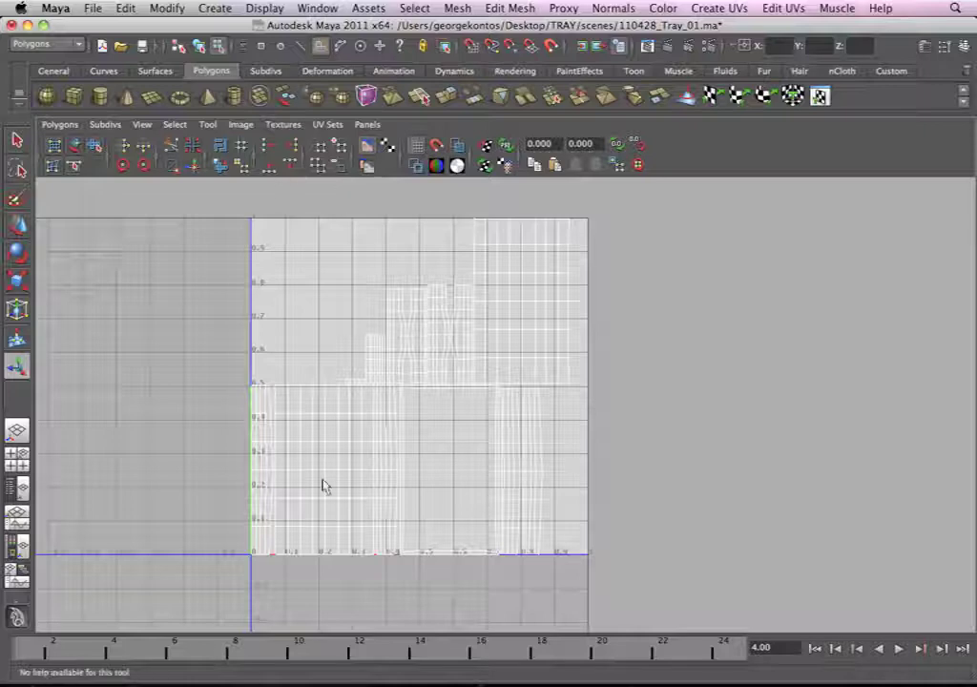
Step: Restore the two-pane layout, return the tray to object mode and select it in the perspective view
{"action": "key", "text": "space"}
{"action": "scroll", "coordinate": [615, 330], "scroll_direction": "down", "scroll_amount": 2}
{"action": "scroll", "coordinate": [153, 402], "scroll_direction": "up", "scroll_amount": 4}
{"action": "middle_click_drag", "start_coordinate": [176, 416], "coordinate": [236, 407], "text": "alt"}
{"action": "right_click_drag", "start_coordinate": [236, 408], "coordinate": [336, 417], "text": "alt"}
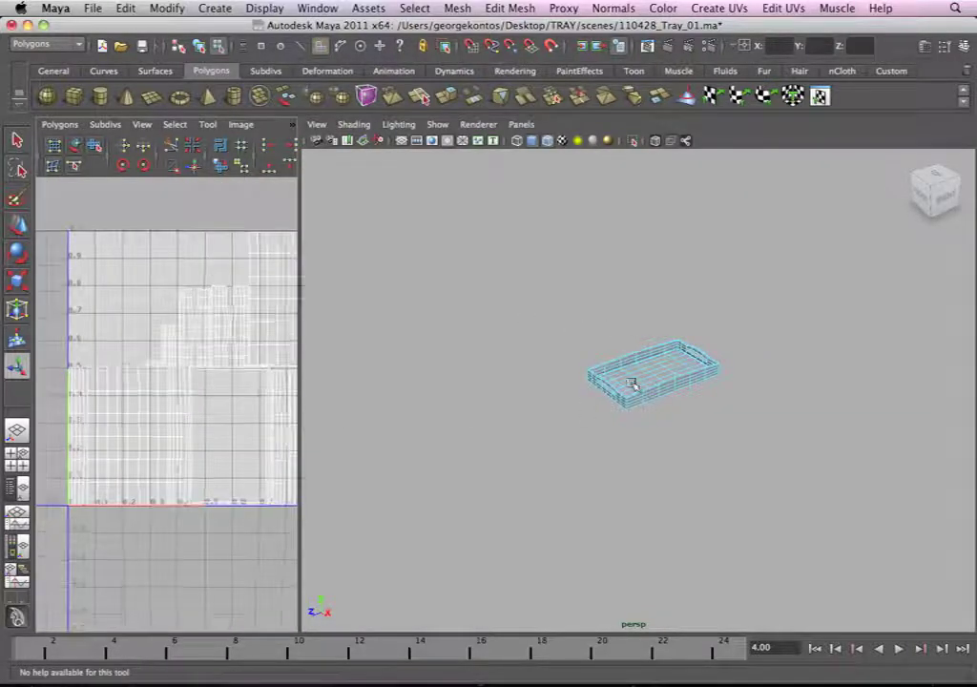
{"action": "right_click_drag", "start_coordinate": [634, 384], "coordinate": [795, 477], "text": "alt"}
{"action": "middle_click_drag", "start_coordinate": [794, 477], "coordinate": [602, 388], "text": "alt"}
{"action": "right_click_drag", "start_coordinate": [602, 388], "coordinate": [673, 420], "text": "alt"}
{"action": "left_click_drag", "start_coordinate": [674, 419], "coordinate": [697, 413], "text": "alt"}
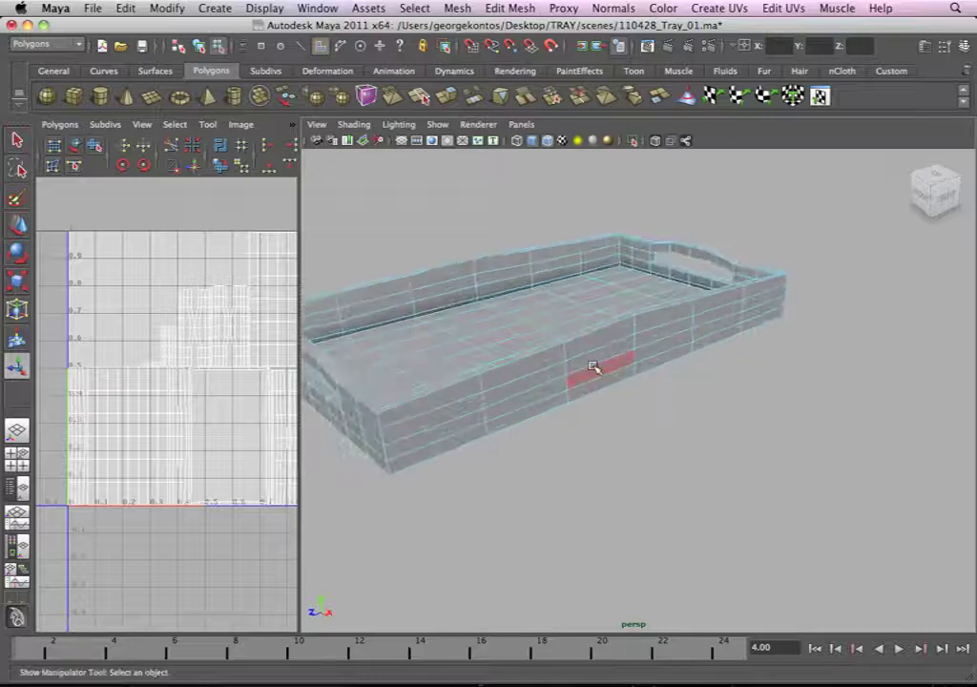
{"action": "right_click_drag", "start_coordinate": [594, 367], "coordinate": [622, 349]}
{"action": "left_click", "coordinate": [622, 349]}
{"action": "left_click_drag", "start_coordinate": [622, 350], "coordinate": [641, 356], "text": "alt"}
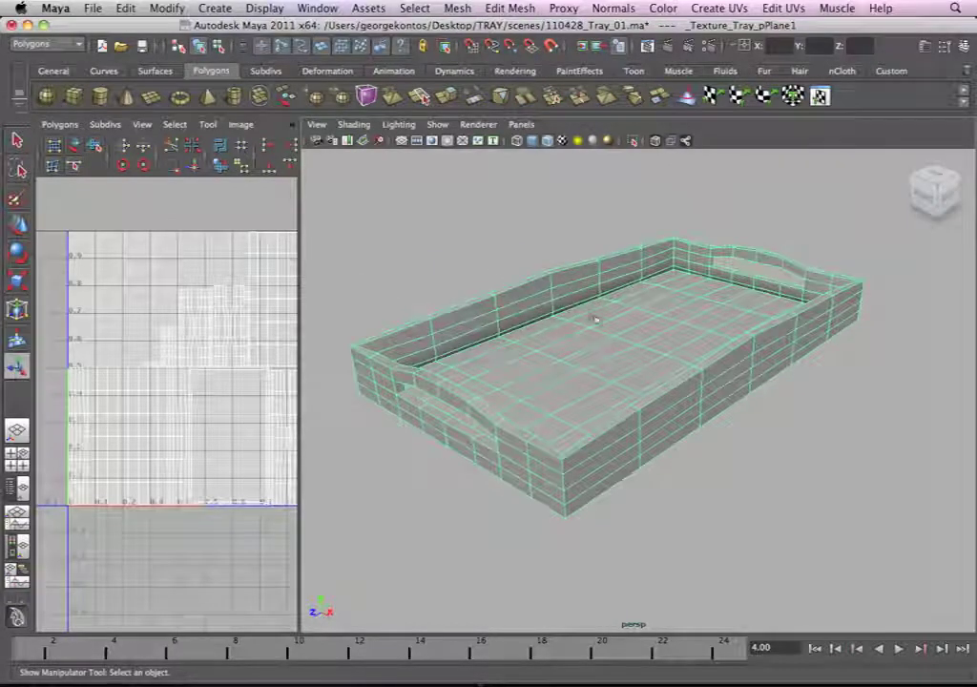
Step: Maximize the UV Texture Editor around the tray's UV shells and turn off its image display
{"action": "right_click_drag", "start_coordinate": [282, 265], "coordinate": [176, 292], "text": "alt"}
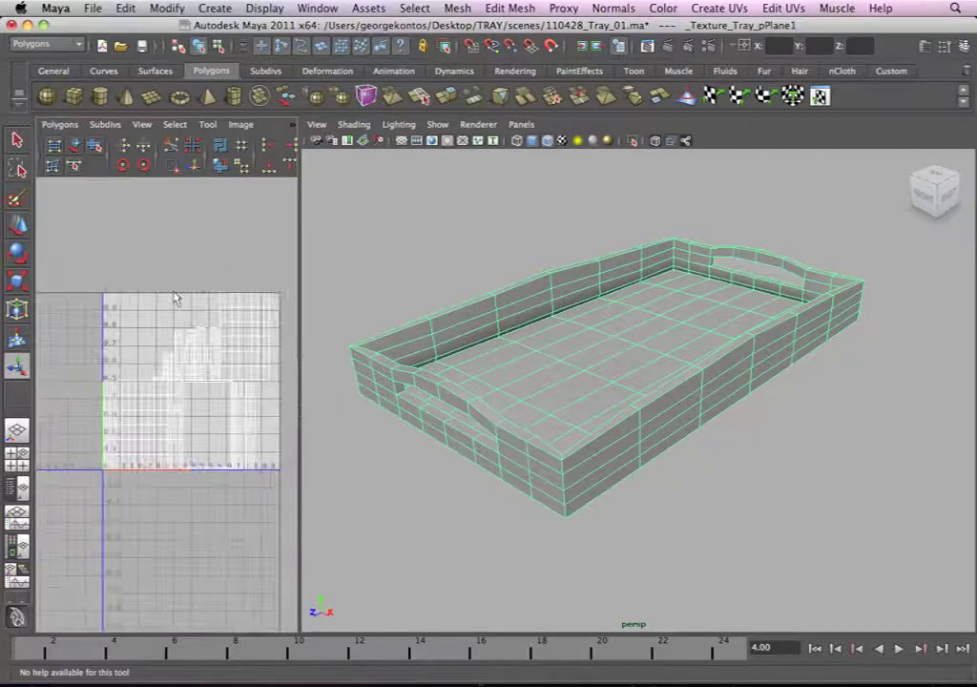
{"action": "middle_click_drag", "start_coordinate": [177, 292], "coordinate": [149, 270], "text": "alt"}
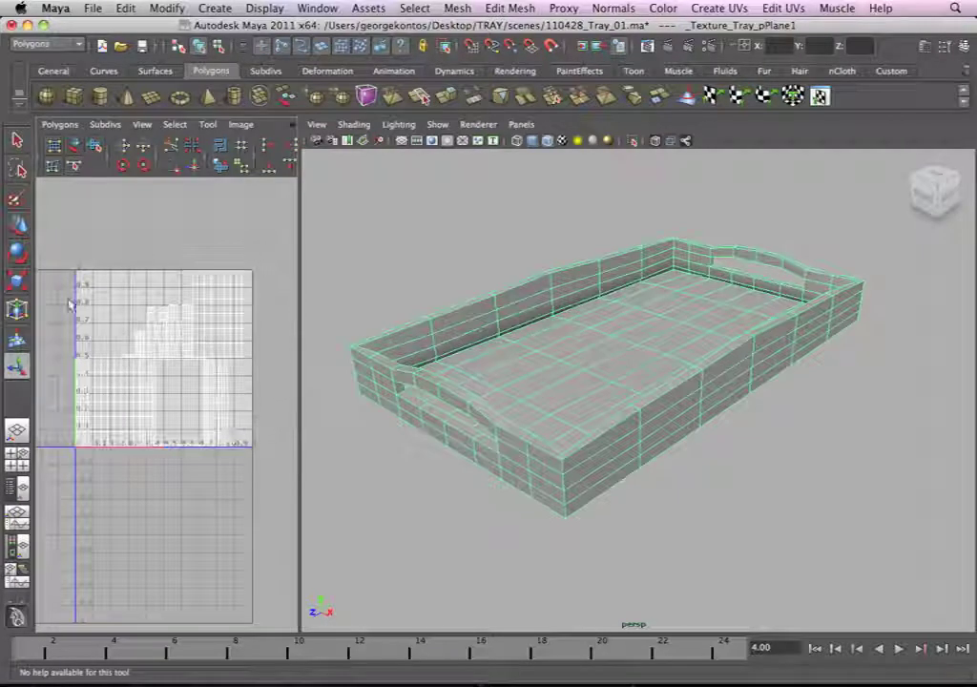
{"action": "mouse_move", "coordinate": [133, 249]}
{"action": "right_mouse_down", "text": "alt"}
{"action": "mouse_move", "coordinate": [120, 327]}
{"action": "mouse_move", "coordinate": [153, 290]}
{"action": "mouse_move", "coordinate": [163, 367]}
{"action": "mouse_move", "coordinate": [185, 350]}
{"action": "mouse_move", "coordinate": [131, 252]}
{"action": "right_mouse_up", "text": "alt"}
{"action": "mouse_move", "coordinate": [232, 341]}
{"action": "middle_mouse_down", "text": "alt"}
{"action": "mouse_move", "coordinate": [178, 342]}
{"action": "mouse_move", "coordinate": [220, 346]}
{"action": "middle_mouse_up", "text": "alt"}
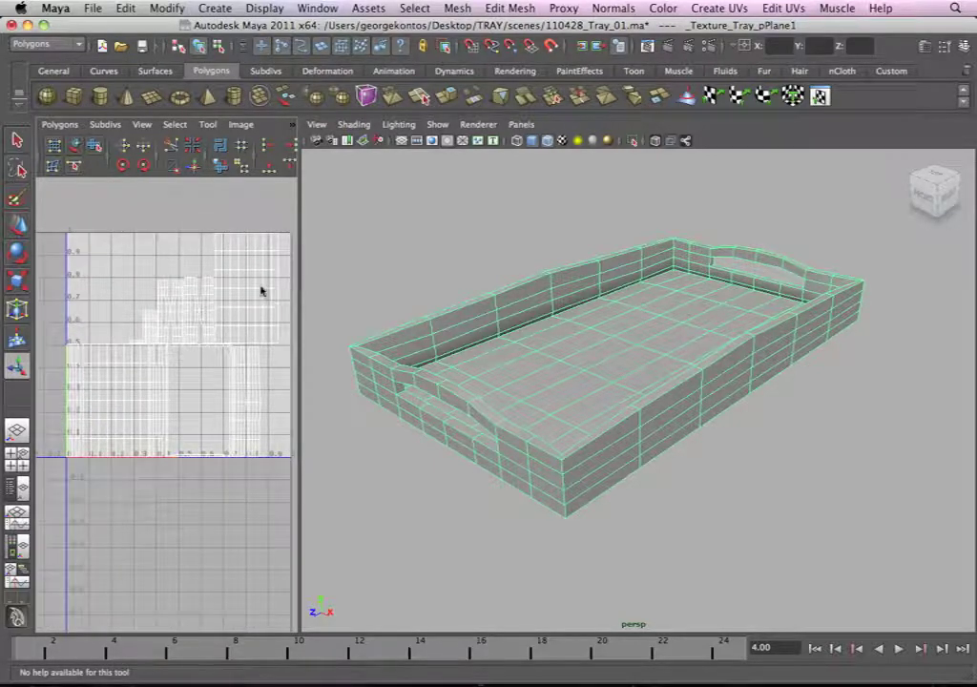
{"action": "key", "text": "space"}
{"action": "right_click_drag", "start_coordinate": [419, 330], "coordinate": [286, 229], "text": "alt"}
{"action": "middle_click_drag", "start_coordinate": [369, 386], "coordinate": [299, 515], "text": "alt"}
{"action": "right_click_drag", "start_coordinate": [339, 325], "coordinate": [288, 238], "text": "alt"}
{"action": "middle_click_drag", "start_coordinate": [342, 274], "coordinate": [279, 292], "text": "alt"}
{"action": "right_click_drag", "start_coordinate": [279, 292], "coordinate": [261, 261], "text": "alt"}
{"action": "middle_click_drag", "start_coordinate": [341, 285], "coordinate": [327, 273], "text": "alt"}
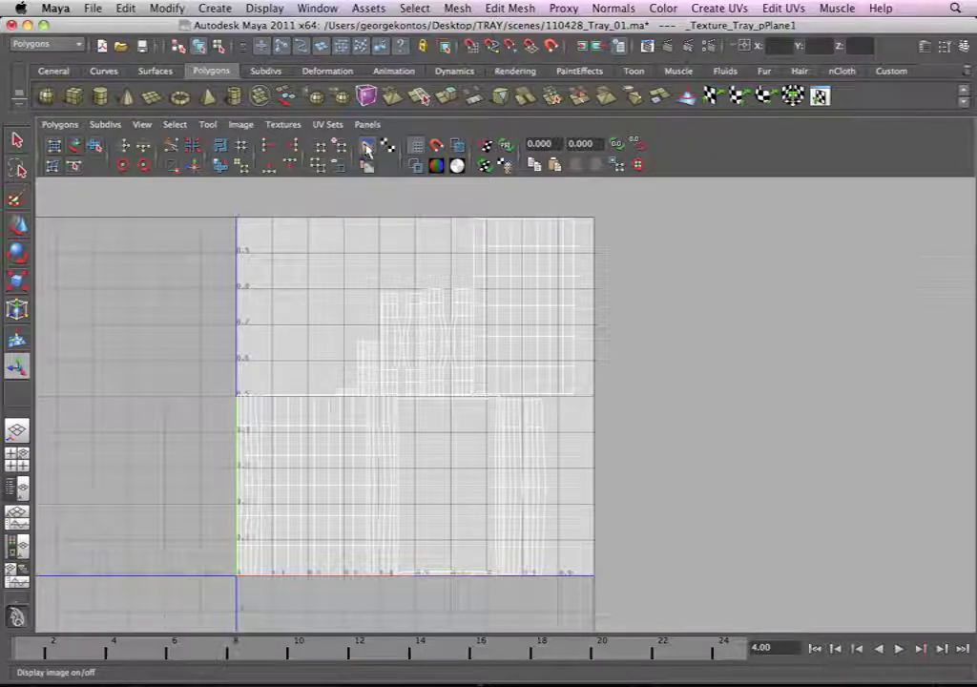
{"action": "left_click", "coordinate": [367, 148]}
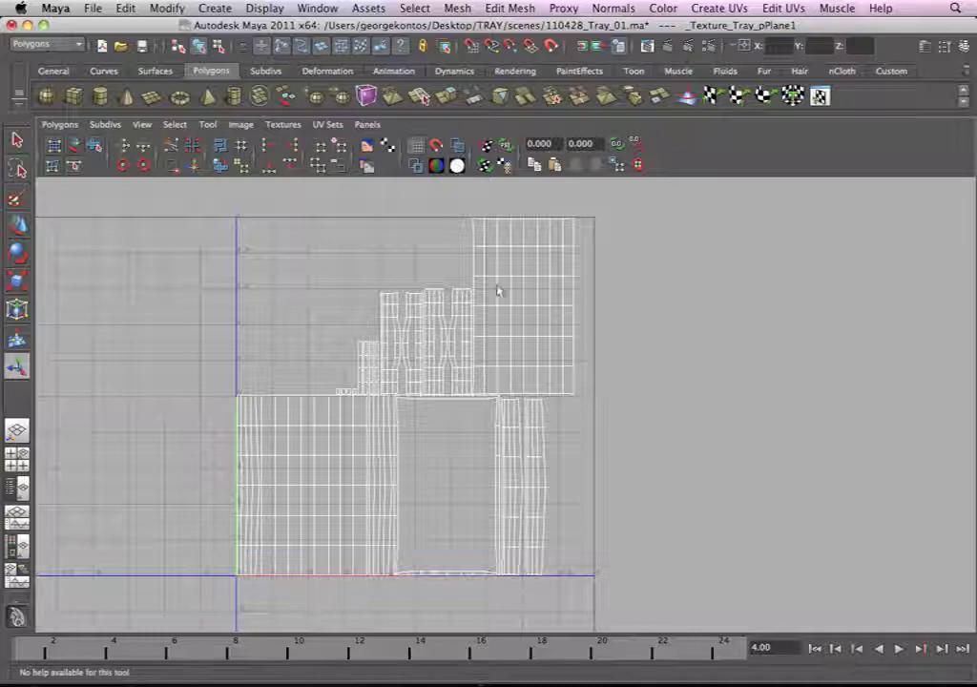
{"action": "left_click", "coordinate": [368, 148]}
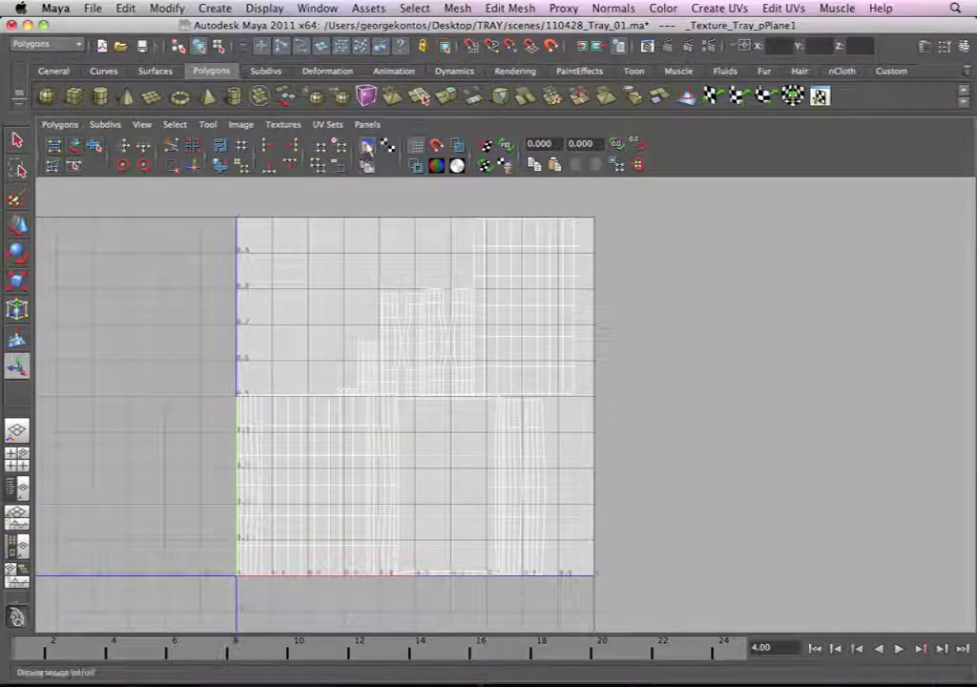
{"action": "left_click", "coordinate": [367, 146]}
{"action": "middle_click_drag", "start_coordinate": [437, 390], "coordinate": [383, 379], "text": "alt"}
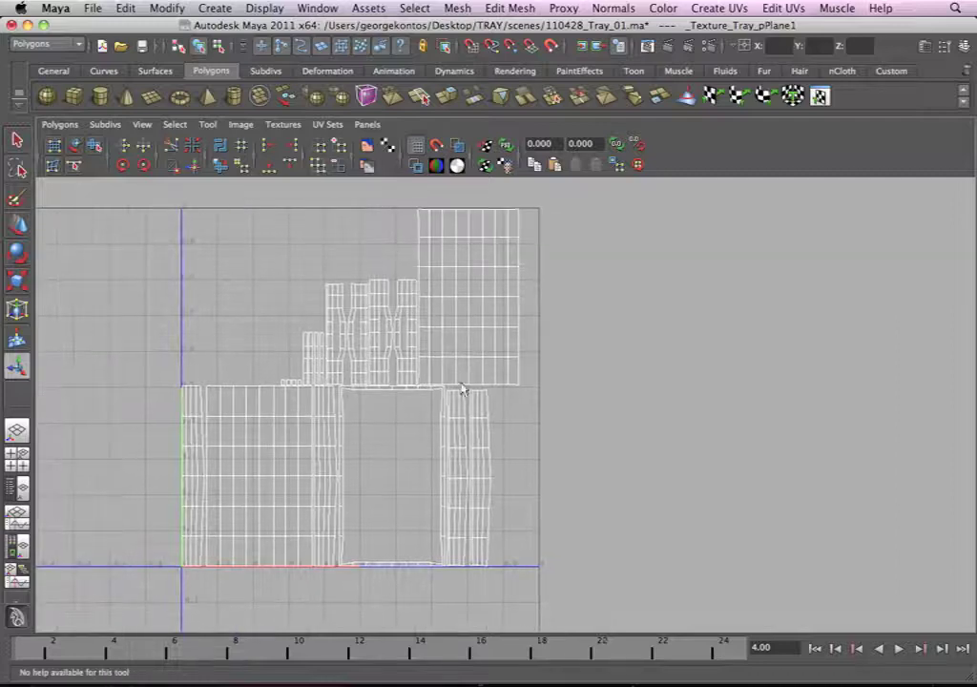
{"action": "right_click_drag", "start_coordinate": [489, 358], "coordinate": [416, 343], "text": "alt"}
{"action": "middle_click_drag", "start_coordinate": [385, 332], "coordinate": [380, 343], "text": "alt"}
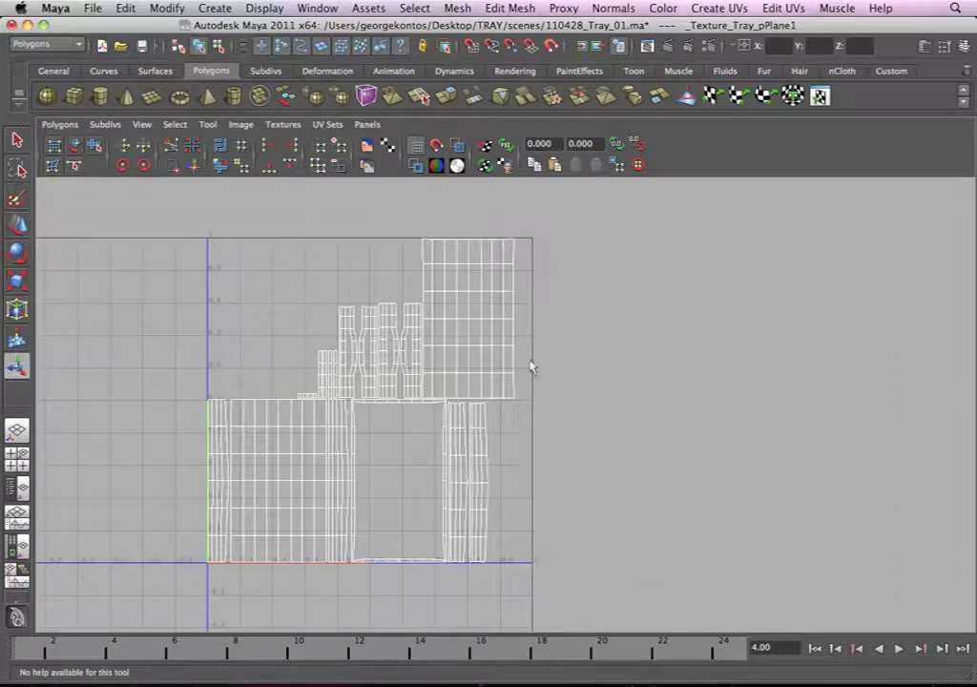
Step: Restore the two-pane layout and select the upper UVs along the tray's nearest vertical corner edge in the perspective view
{"action": "key", "text": "space"}
{"action": "left_click_drag", "start_coordinate": [558, 360], "coordinate": [596, 355], "text": "alt"}
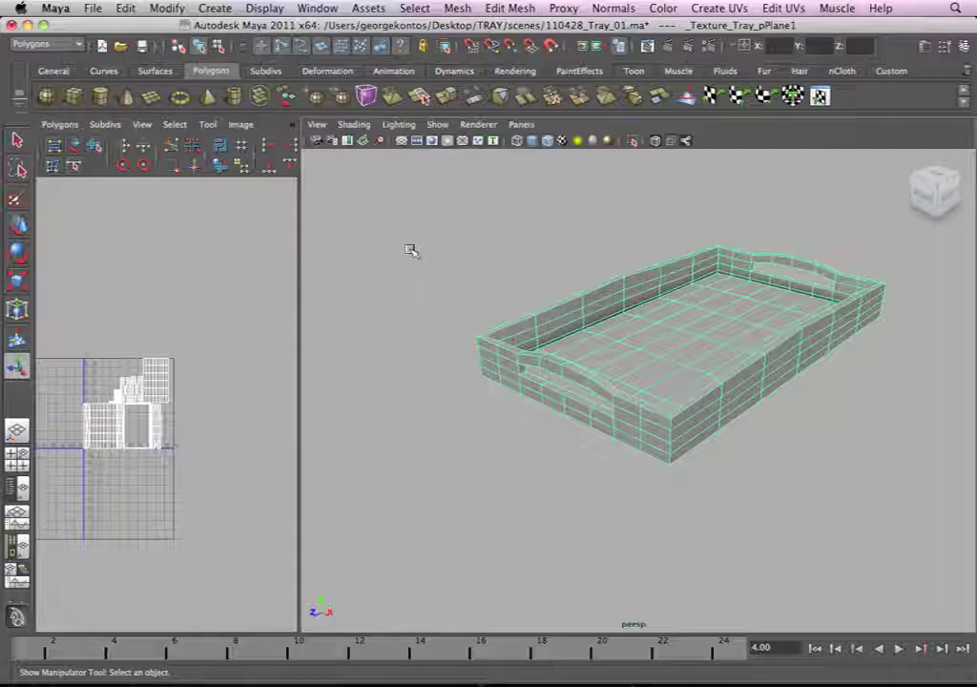
{"action": "right_click_drag", "start_coordinate": [636, 203], "coordinate": [677, 310], "text": "alt"}
{"action": "left_click_drag", "start_coordinate": [635, 327], "coordinate": [662, 379], "text": "alt"}
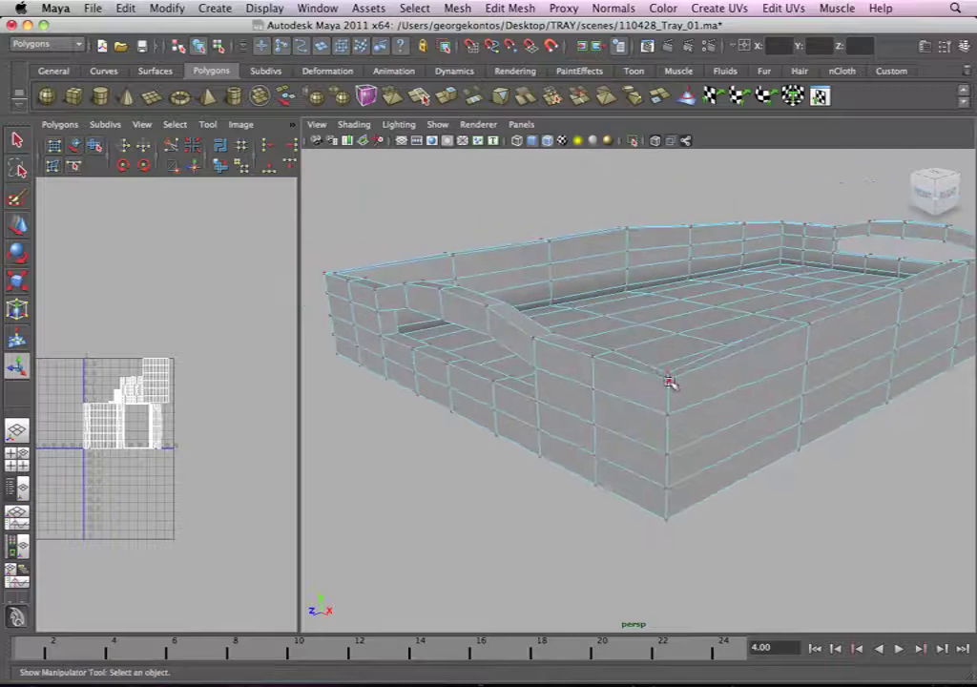
{"action": "left_click", "coordinate": [669, 380]}
{"action": "left_click_drag", "start_coordinate": [593, 431], "coordinate": [604, 477], "text": "alt"}
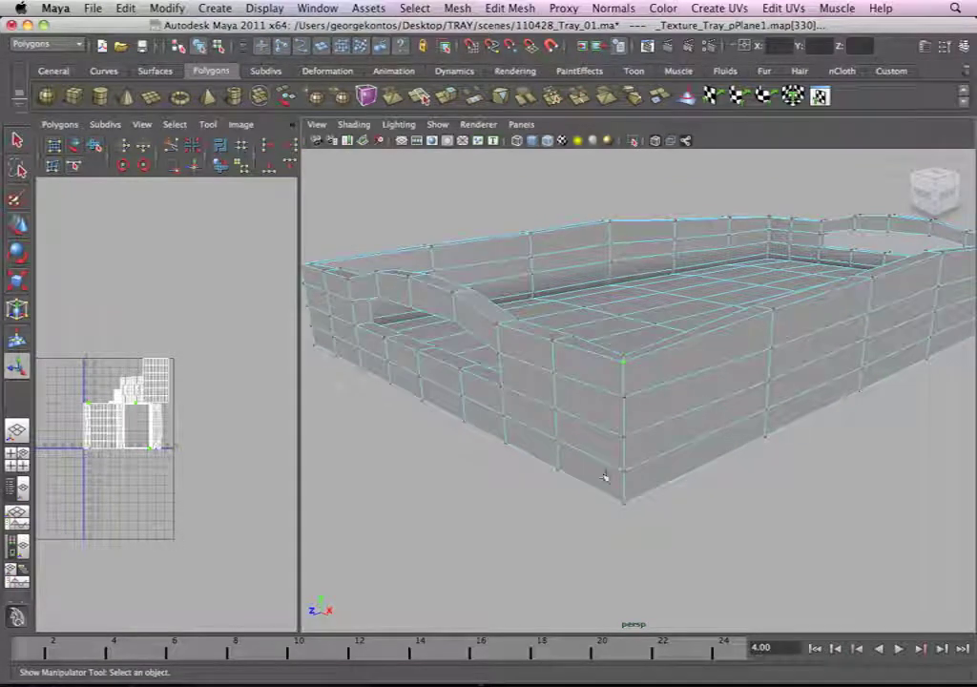
{"action": "scroll", "coordinate": [585, 345], "scroll_direction": "down", "scroll_amount": 3}
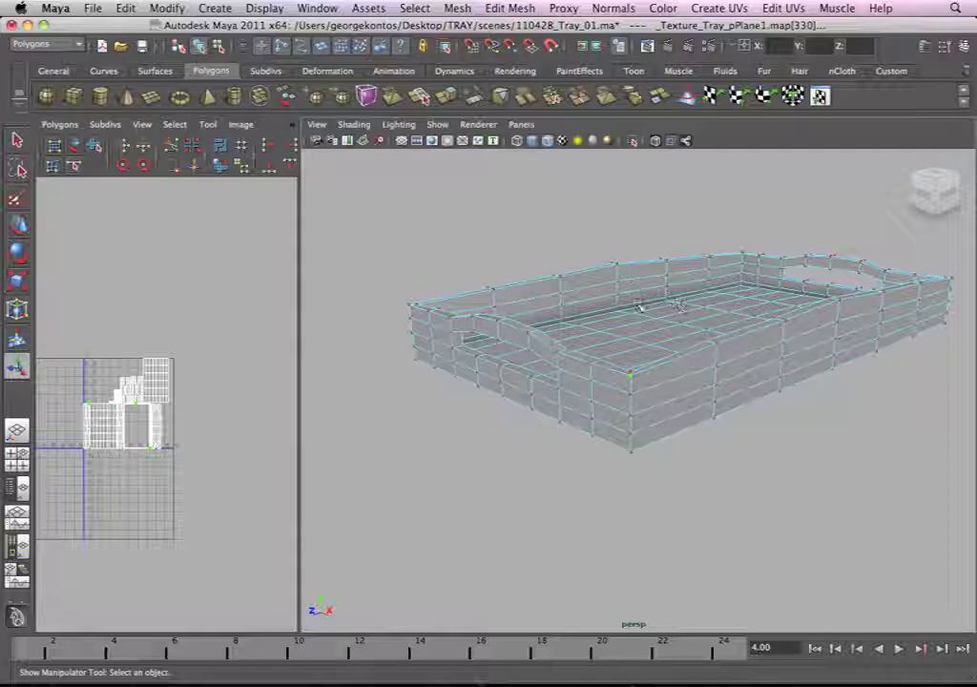
{"action": "left_click", "coordinate": [631, 416], "text": "shift"}
Step: Examine where the selected corner UVs lie on the shells in the UV Texture Editor
{"action": "right_click_drag", "start_coordinate": [250, 492], "coordinate": [372, 482], "text": "alt"}
{"action": "middle_click_drag", "start_coordinate": [178, 470], "coordinate": [316, 458], "text": "alt"}
{"action": "right_click_drag", "start_coordinate": [319, 461], "coordinate": [324, 495], "text": "alt"}
{"action": "scroll", "coordinate": [160, 411], "scroll_direction": "up", "scroll_amount": 6}
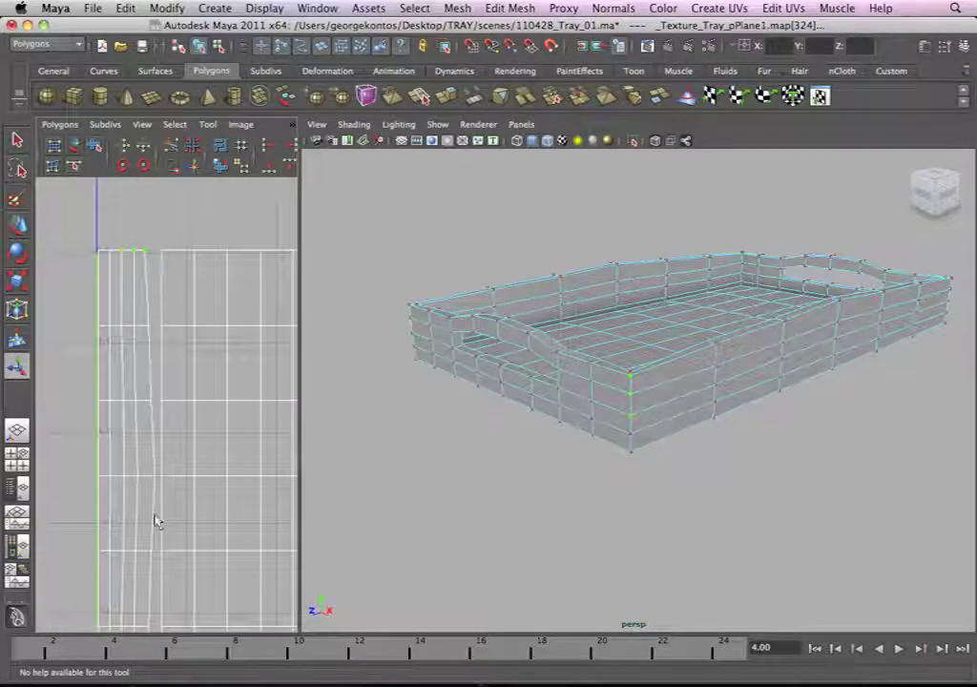
{"action": "middle_click_drag", "start_coordinate": [144, 407], "coordinate": [121, 291], "text": "alt"}
{"action": "scroll", "coordinate": [209, 323], "scroll_direction": "down", "scroll_amount": 8}
{"action": "right_click_drag", "start_coordinate": [99, 343], "coordinate": [190, 371], "text": "alt"}
{"action": "middle_click_drag", "start_coordinate": [189, 371], "coordinate": [214, 546], "text": "alt"}
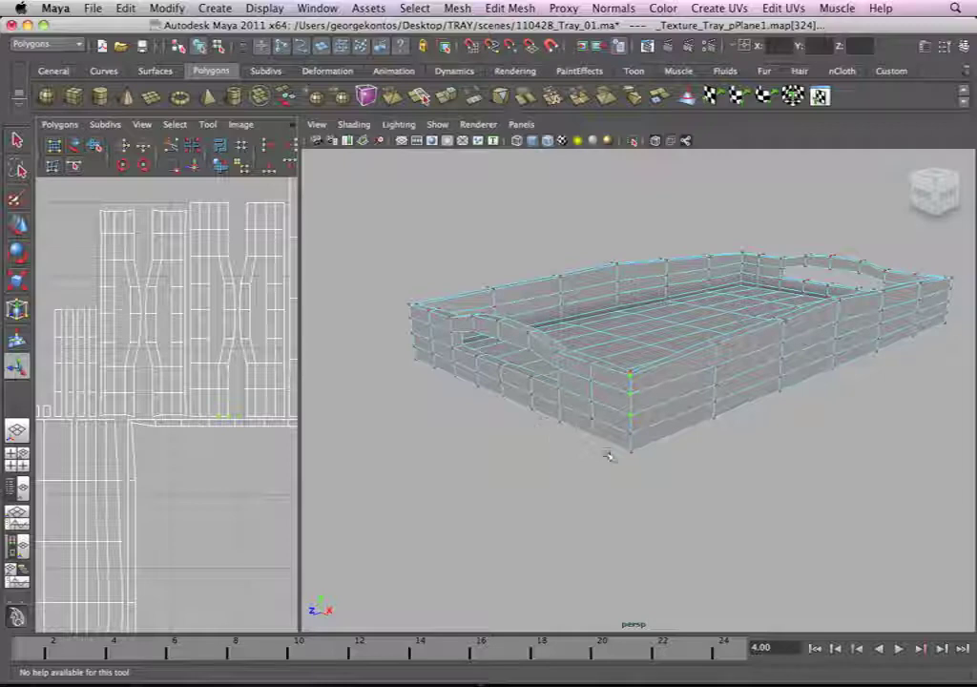
Step: Maximize the UV Texture Editor and compare the positions of the selected corner UVs across the whole shell layout
{"action": "key", "text": "space"}
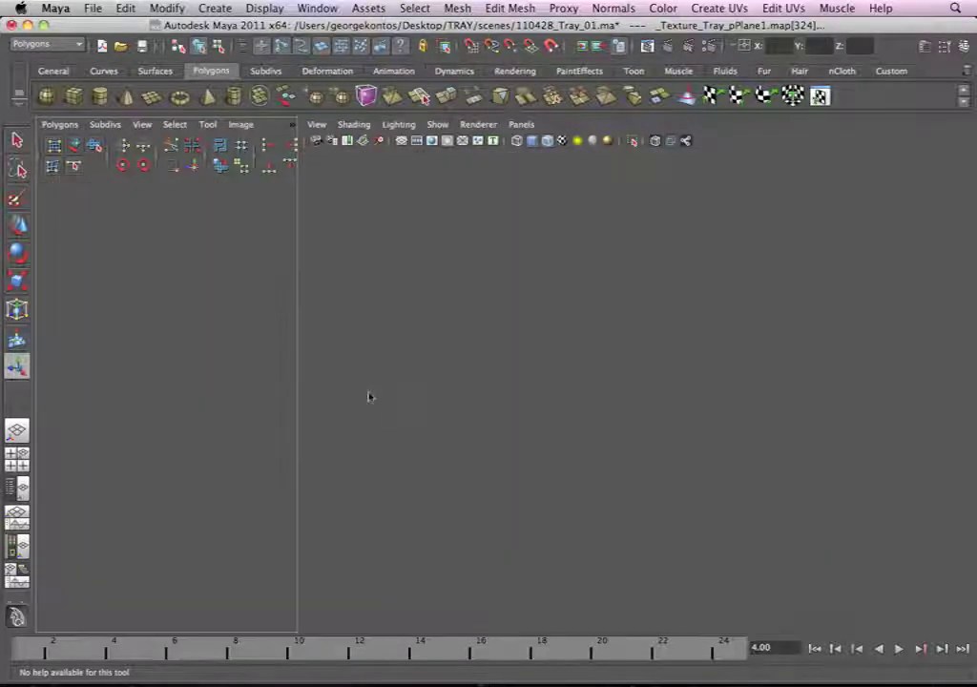
{"action": "right_click_drag", "start_coordinate": [432, 373], "coordinate": [320, 333], "text": "alt"}
{"action": "middle_click_drag", "start_coordinate": [331, 413], "coordinate": [397, 334], "text": "alt"}
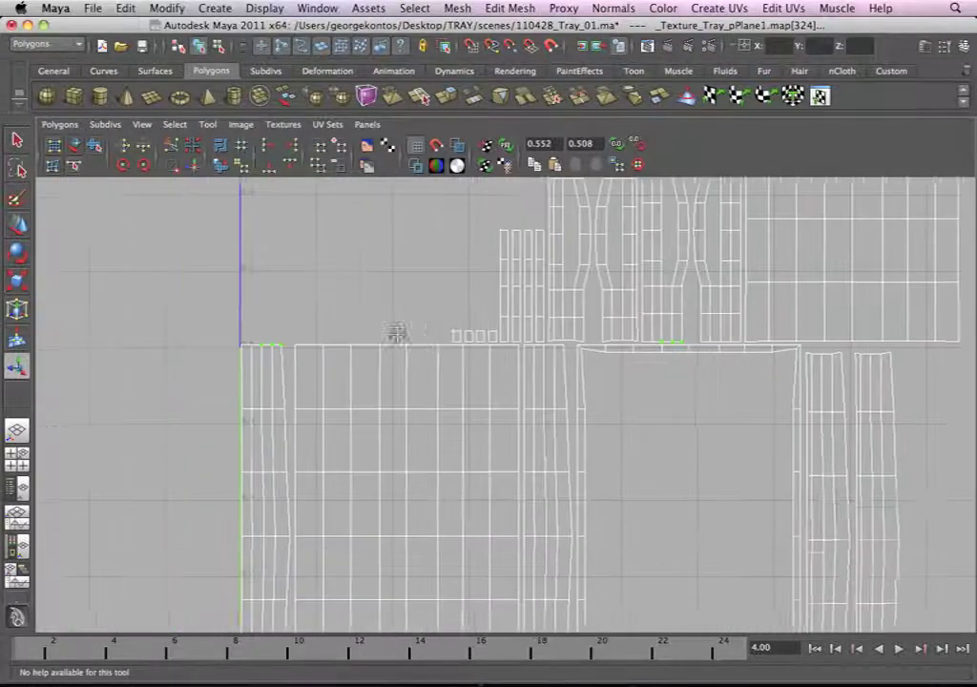
{"action": "right_click_drag", "start_coordinate": [397, 334], "coordinate": [372, 329], "text": "alt"}
{"action": "right_click_drag", "start_coordinate": [417, 426], "coordinate": [327, 423], "text": "alt"}
{"action": "middle_click_drag", "start_coordinate": [328, 367], "coordinate": [321, 442], "text": "alt"}
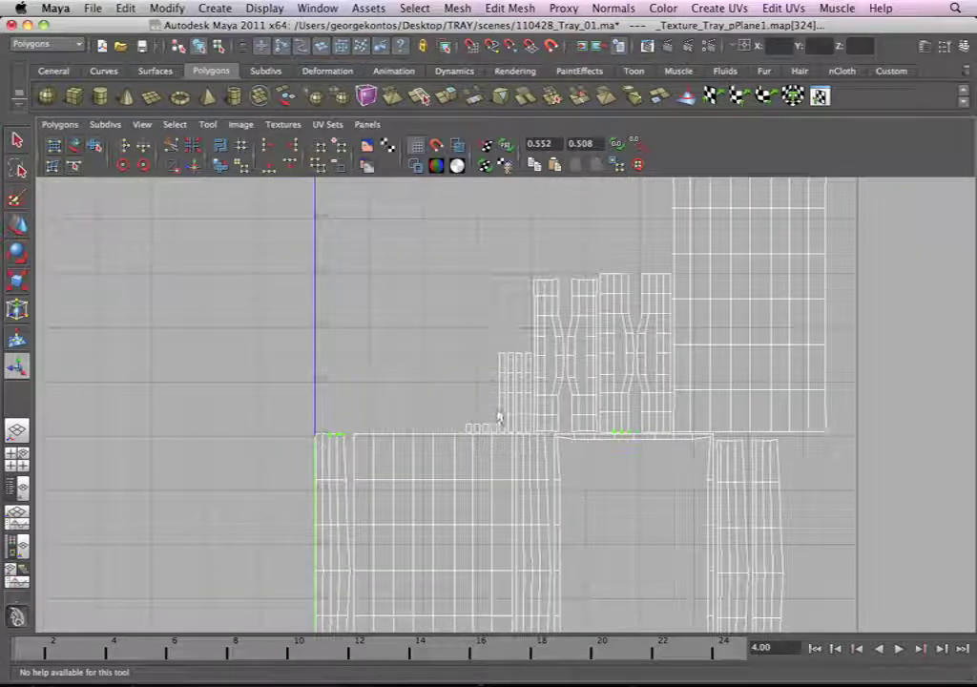
{"action": "right_click_drag", "start_coordinate": [598, 397], "coordinate": [417, 360], "text": "alt"}
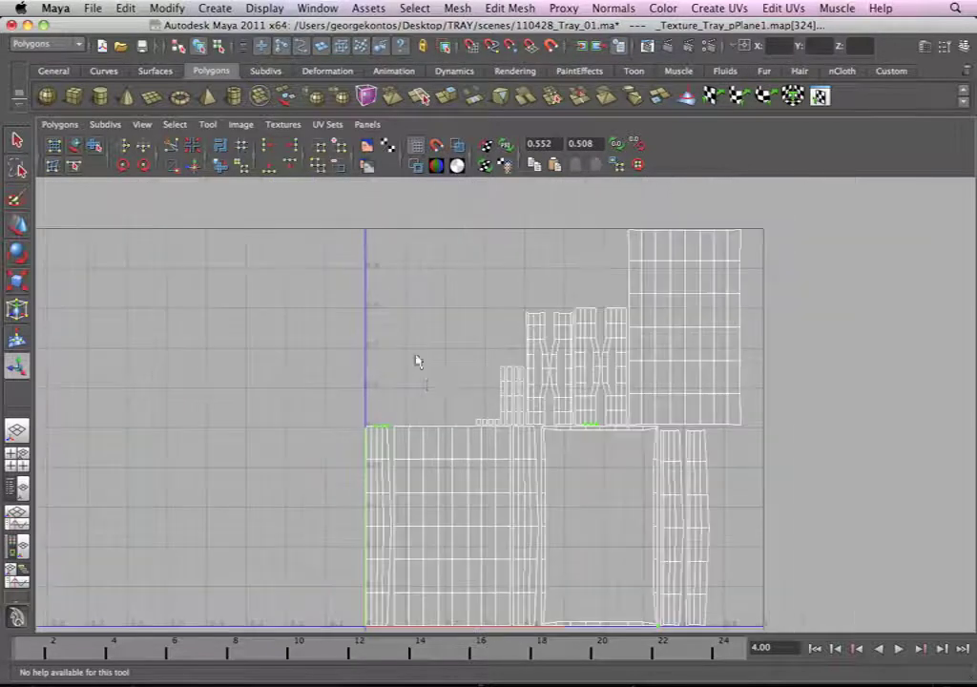
{"action": "middle_click_drag", "start_coordinate": [435, 422], "coordinate": [437, 352], "text": "alt"}
{"action": "right_click_drag", "start_coordinate": [405, 370], "coordinate": [442, 393], "text": "alt"}
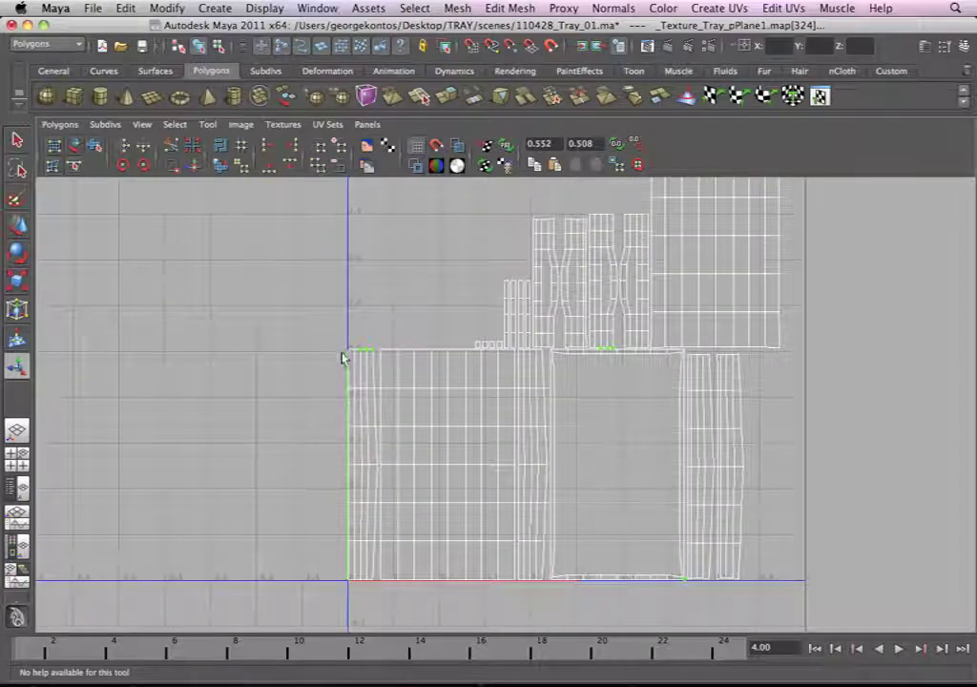
Step: Pick a few UVs near the top of the leftmost narrow shell in UV mode and expand the selection to the entire shell
{"action": "right_click_drag", "start_coordinate": [342, 360], "coordinate": [539, 450], "text": "alt"}
{"action": "right_click_drag", "start_coordinate": [309, 358], "coordinate": [360, 349]}
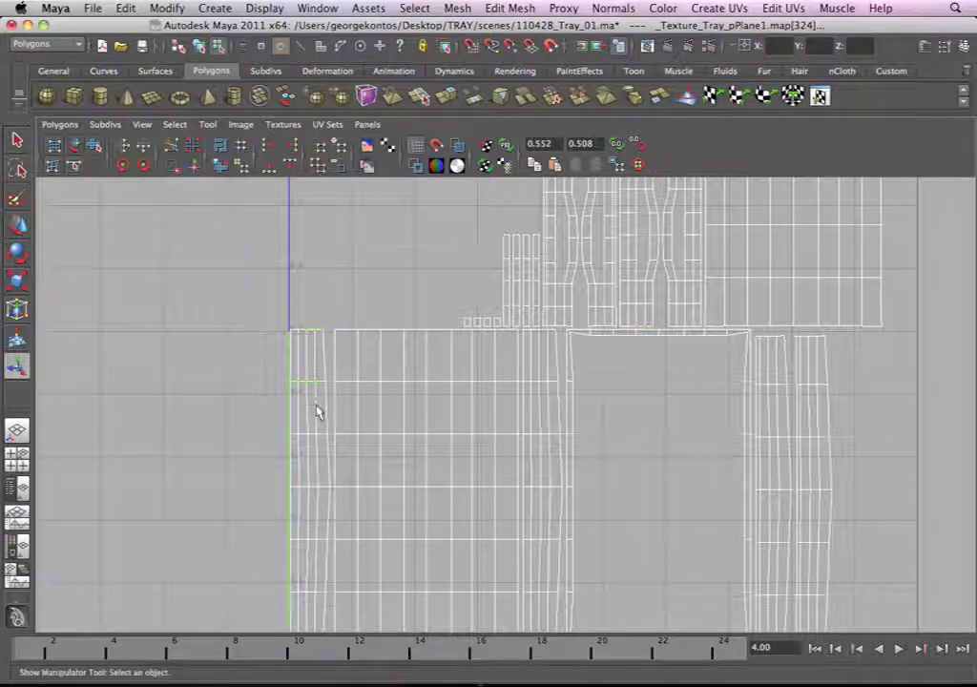
{"action": "left_click_drag", "start_coordinate": [316, 404], "coordinate": [314, 394]}
{"action": "middle_click_drag", "start_coordinate": [247, 396], "coordinate": [281, 331], "text": "alt"}
{"action": "right_click_drag", "start_coordinate": [281, 332], "coordinate": [347, 361], "text": "alt"}
{"action": "middle_click_drag", "start_coordinate": [301, 270], "coordinate": [386, 353], "text": "alt"}
{"action": "right_click_drag", "start_coordinate": [387, 353], "coordinate": [444, 382], "text": "alt"}
{"action": "middle_click_drag", "start_coordinate": [401, 359], "coordinate": [391, 331], "text": "alt"}
{"action": "middle_click_drag", "start_coordinate": [343, 362], "coordinate": [360, 367], "text": "alt"}
{"action": "right_click_drag", "start_coordinate": [395, 340], "coordinate": [428, 353], "text": "alt"}
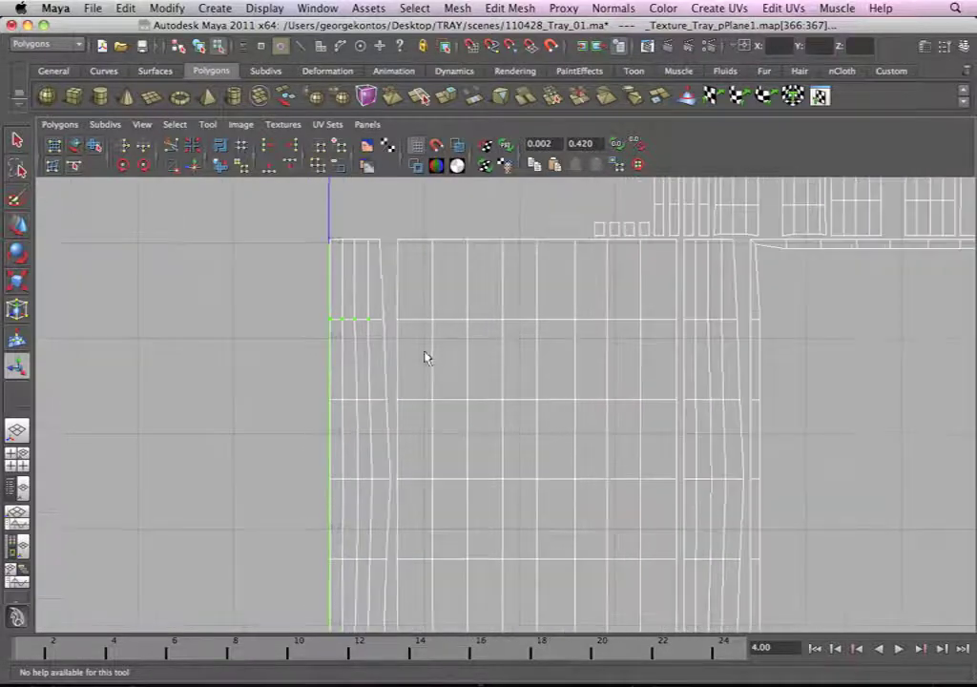
{"action": "middle_click_drag", "start_coordinate": [371, 292], "coordinate": [367, 317], "text": "alt"}
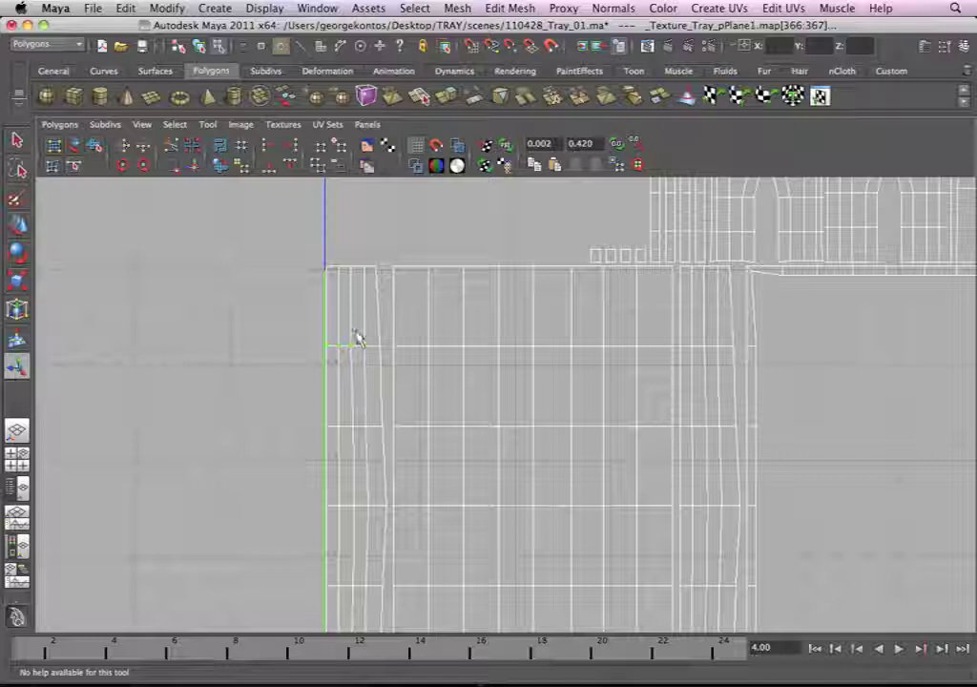
{"action": "right_click", "coordinate": [354, 327], "text": "ctrl"}
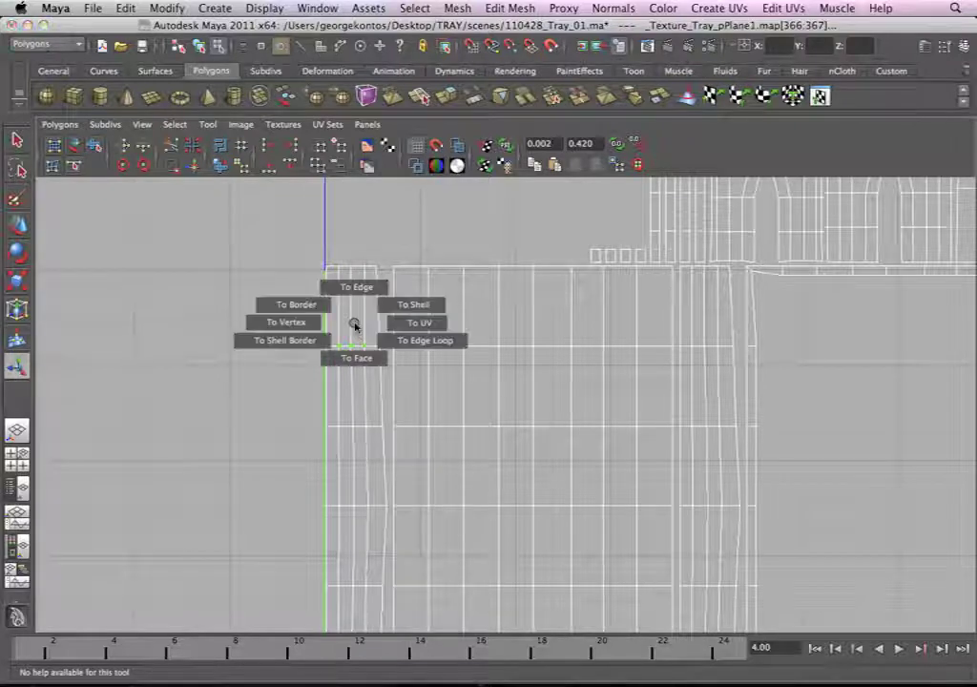
{"action": "right_click_drag", "start_coordinate": [354, 327], "coordinate": [387, 318], "text": "ctrl"}
Step: Move the selected narrow side shell out of the 0 to 1 square into the empty space to its right
{"action": "right_click_drag", "start_coordinate": [601, 325], "coordinate": [239, 319], "text": "alt"}
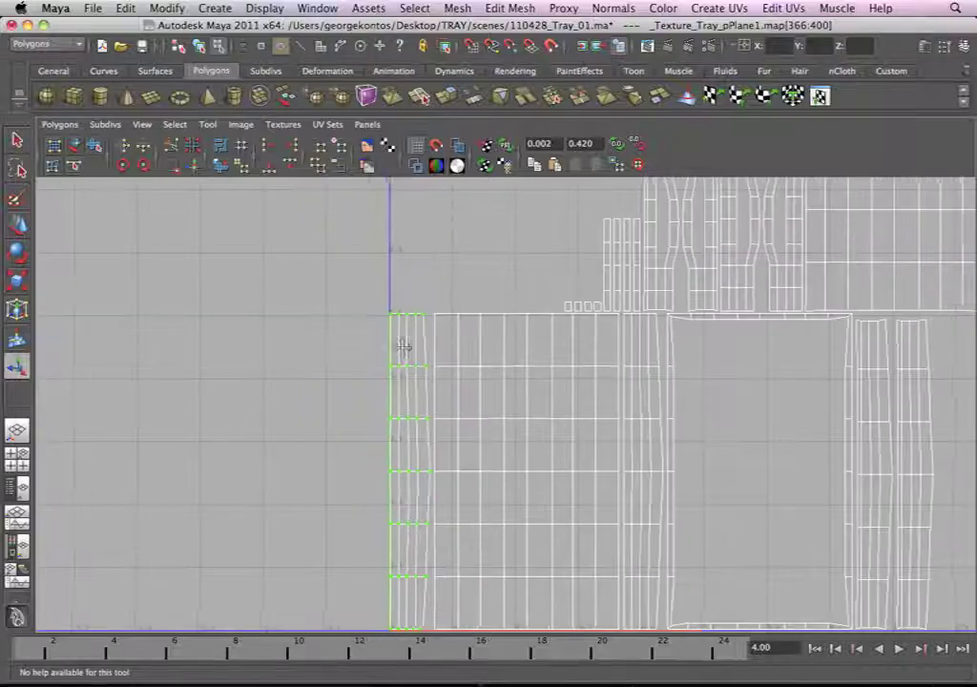
{"action": "middle_click_drag", "start_coordinate": [408, 353], "coordinate": [392, 282], "text": "alt"}
{"action": "right_click_drag", "start_coordinate": [439, 314], "coordinate": [200, 323], "text": "alt"}
{"action": "middle_click_drag", "start_coordinate": [463, 314], "coordinate": [427, 426], "text": "alt"}
{"action": "right_click_drag", "start_coordinate": [425, 423], "coordinate": [337, 407], "text": "alt"}
{"action": "middle_click_drag", "start_coordinate": [516, 402], "coordinate": [444, 421], "text": "alt"}
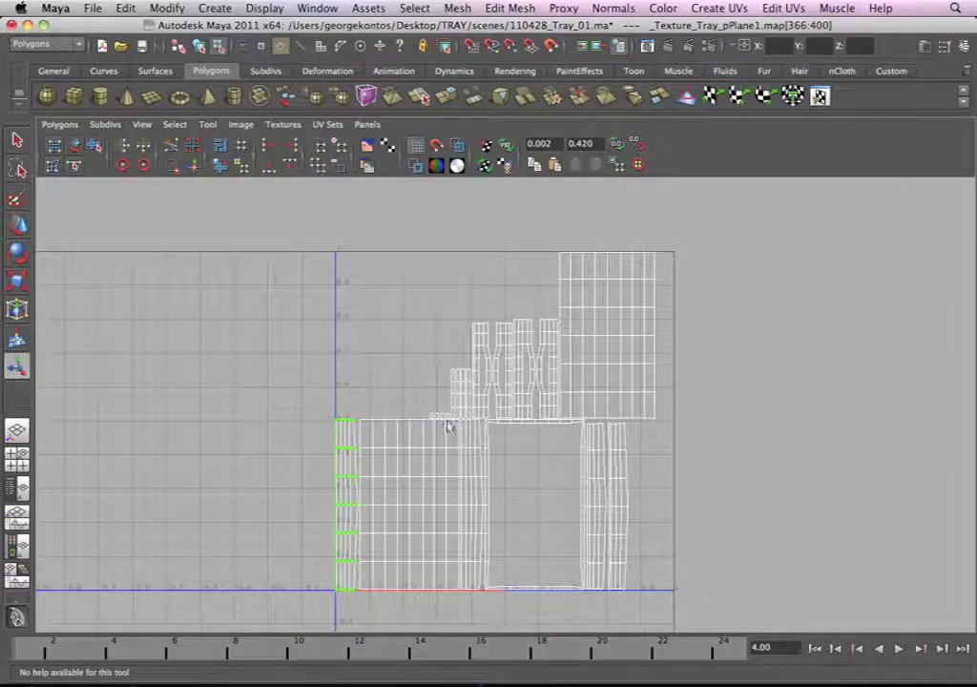
{"action": "key", "text": "w"}
{"action": "left_click_drag", "start_coordinate": [350, 503], "coordinate": [408, 271]}
{"action": "middle_click_drag", "start_coordinate": [403, 353], "coordinate": [370, 479], "text": "alt"}
{"action": "left_click_drag", "start_coordinate": [371, 420], "coordinate": [791, 421]}
{"action": "middle_click_drag", "start_coordinate": [640, 383], "coordinate": [325, 285], "text": "alt"}
{"action": "left_click_drag", "start_coordinate": [486, 336], "coordinate": [706, 393]}
{"action": "middle_click_drag", "start_coordinate": [611, 366], "coordinate": [553, 321], "text": "alt"}
{"action": "right_click_drag", "start_coordinate": [554, 321], "coordinate": [291, 362], "text": "alt"}
{"action": "middle_click_drag", "start_coordinate": [655, 236], "coordinate": [642, 242], "text": "alt"}
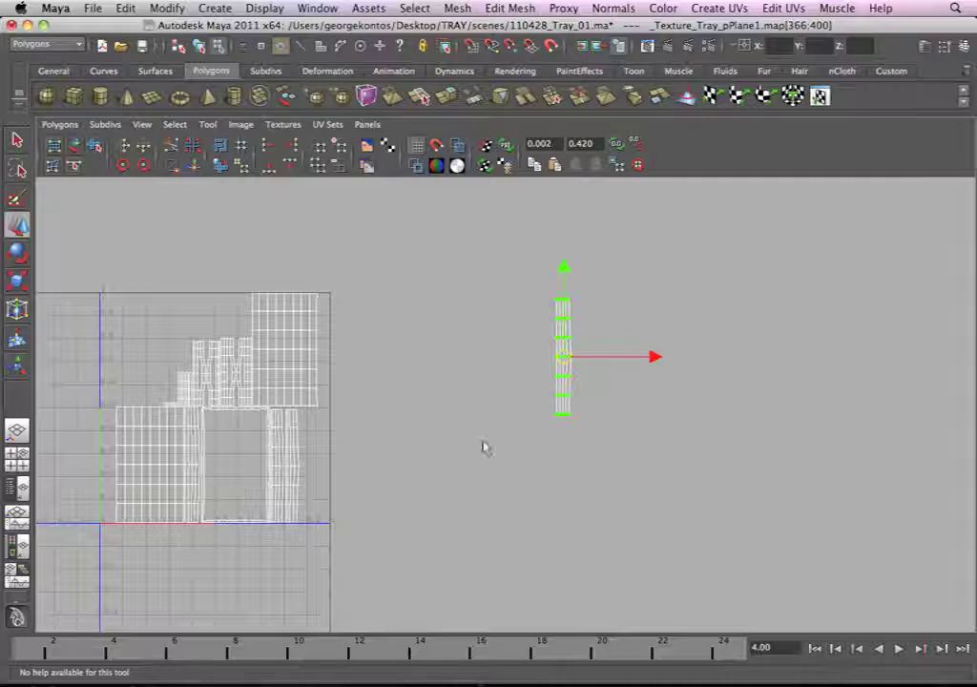
Step: Rotate the separated side shell 90 degrees counterclockwise so that it lies horizontally
{"action": "right_click_drag", "start_coordinate": [516, 401], "coordinate": [450, 402], "text": "alt"}
{"action": "mouse_move", "coordinate": [450, 402]}
{"action": "middle_mouse_down", "text": "alt"}
{"action": "mouse_move", "coordinate": [429, 341]}
{"action": "mouse_move", "coordinate": [450, 401]}
{"action": "middle_mouse_up", "text": "alt"}
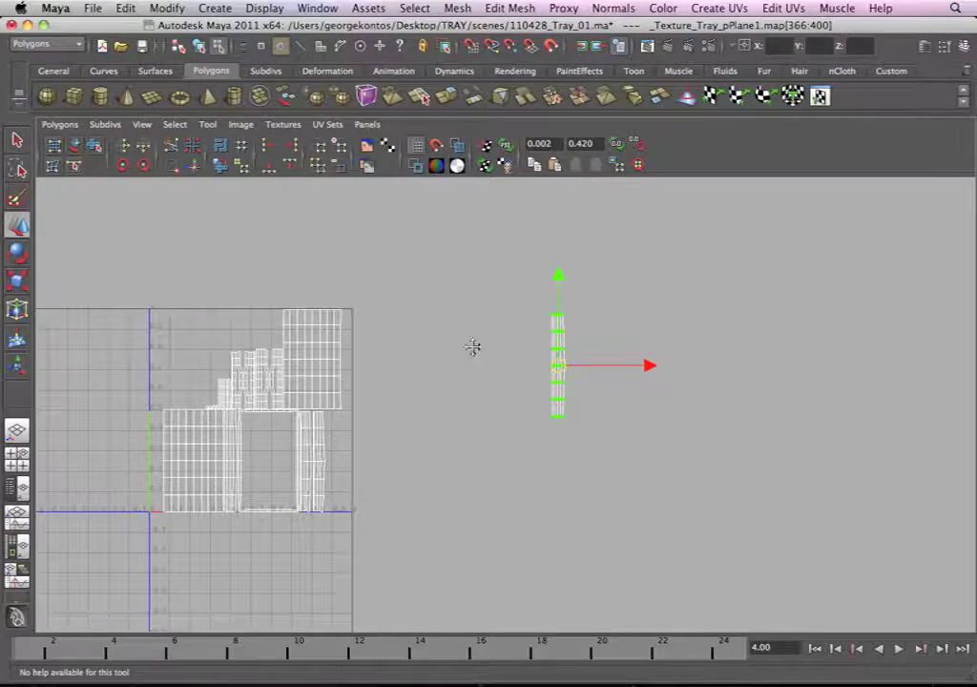
{"action": "middle_click_drag", "start_coordinate": [471, 346], "coordinate": [434, 299], "text": "alt"}
{"action": "right_click_drag", "start_coordinate": [449, 324], "coordinate": [526, 389], "text": "alt"}
{"action": "middle_click_drag", "start_coordinate": [508, 435], "coordinate": [497, 487], "text": "alt"}
{"action": "right_click_drag", "start_coordinate": [520, 344], "coordinate": [668, 424], "text": "alt"}
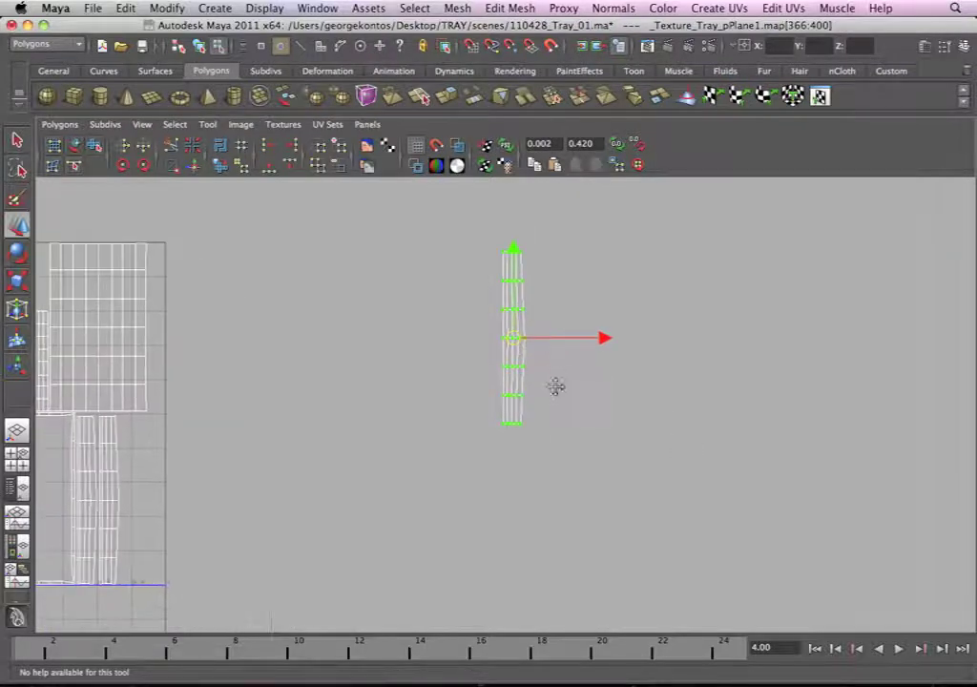
{"action": "middle_click_drag", "start_coordinate": [556, 386], "coordinate": [564, 420], "text": "alt"}
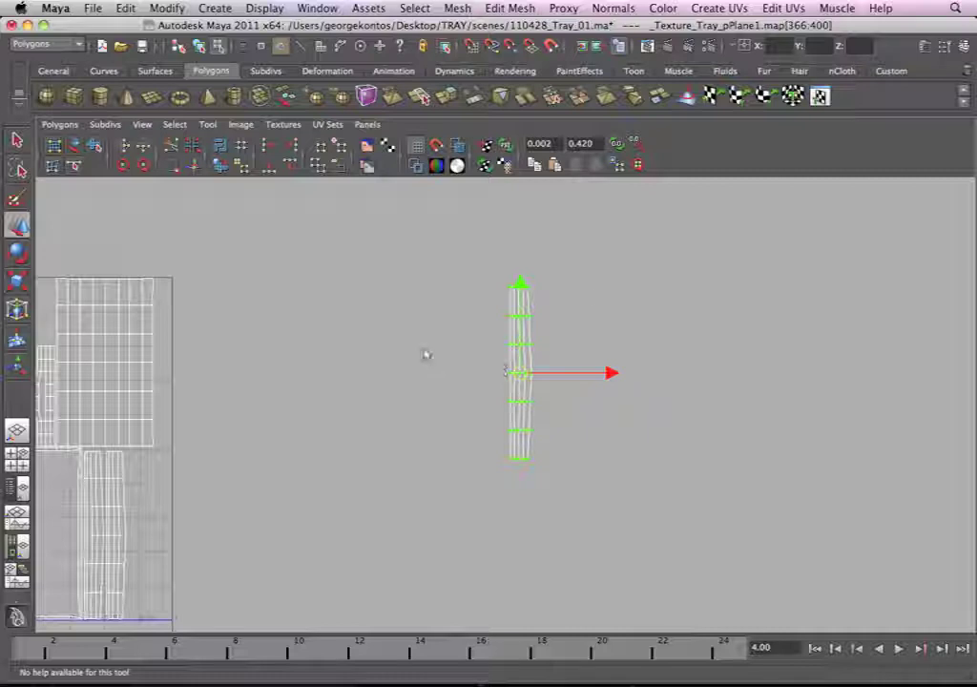
{"action": "left_click", "coordinate": [122, 165]}
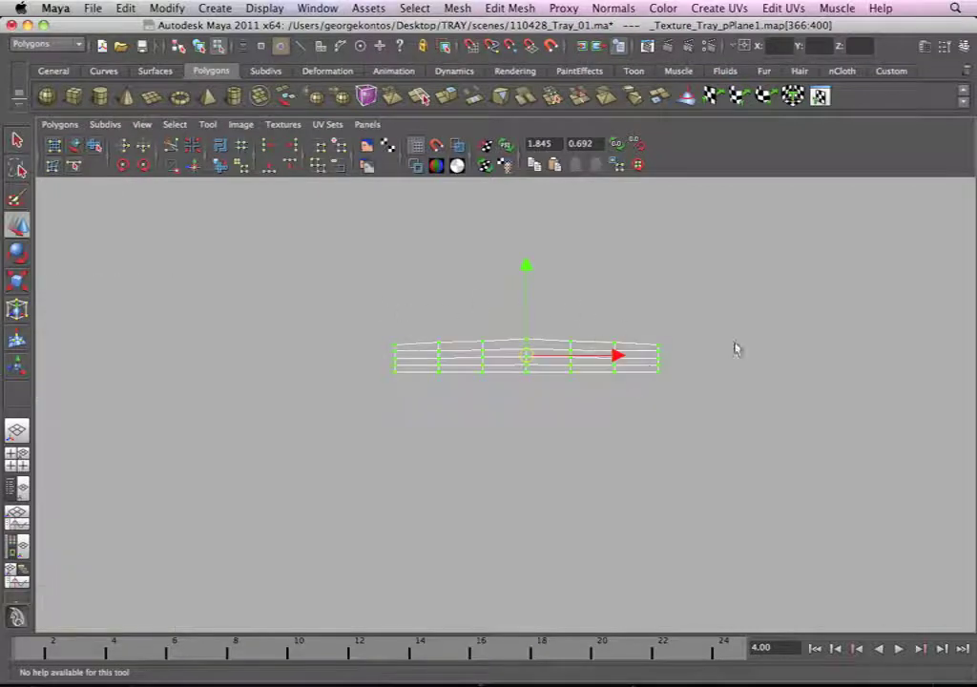
Step: Restore the two-pane layout and examine which side of the tray the rotated shell covers
{"action": "key", "text": "space"}
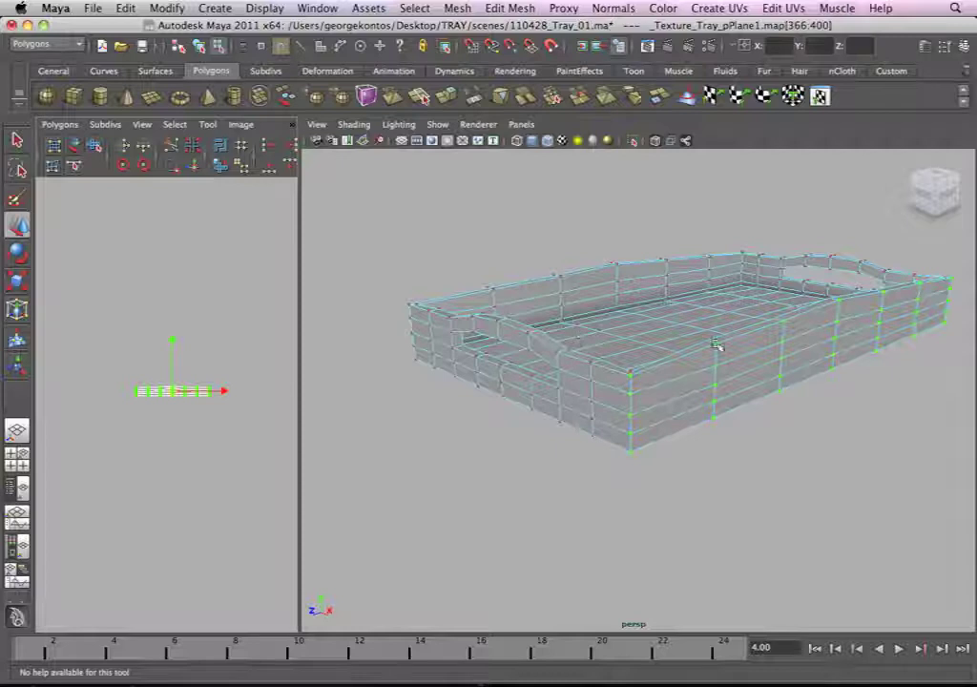
{"action": "right_click_drag", "start_coordinate": [638, 372], "coordinate": [624, 373], "text": "alt"}
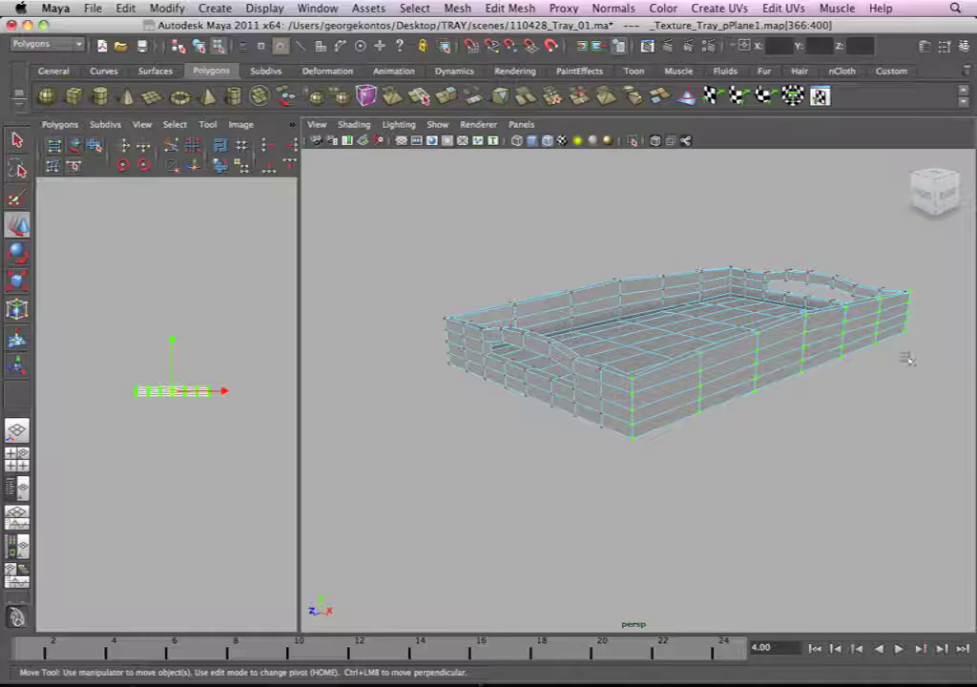
{"action": "right_click_drag", "start_coordinate": [534, 340], "coordinate": [403, 325], "text": "alt"}
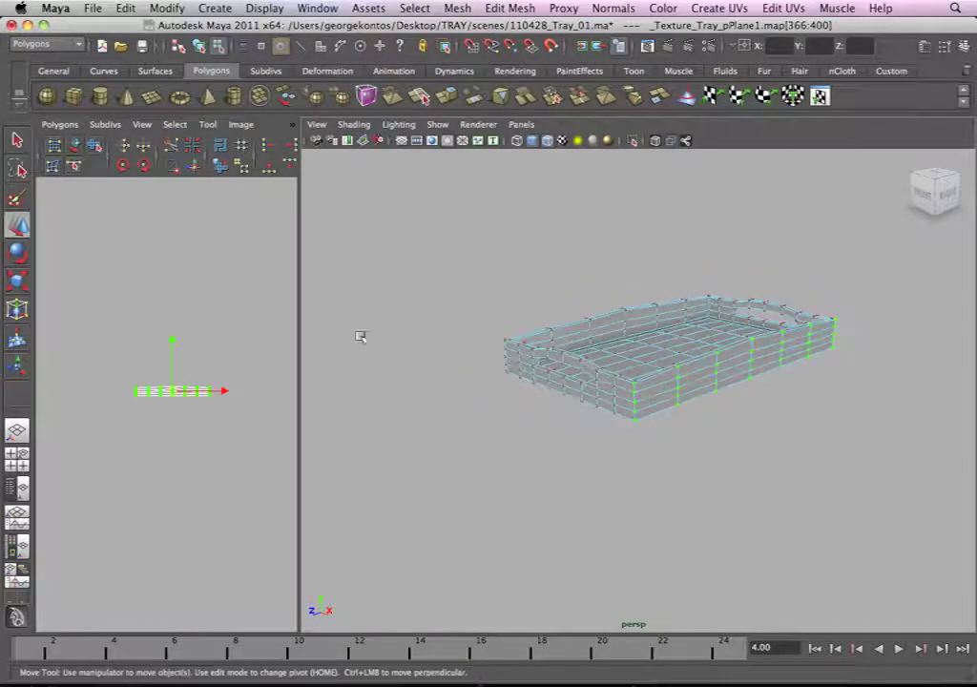
Step: Maximize the UV Texture Editor, switch to edge selection and select the edges at the left end of the rotated shell
{"action": "key", "text": "space"}
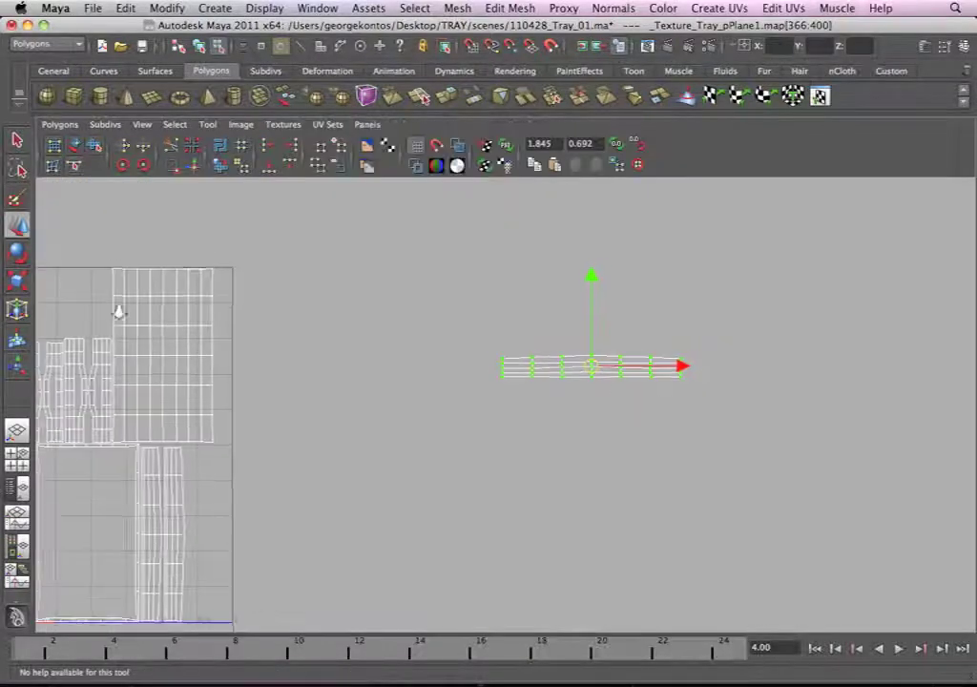
{"action": "right_click_drag", "start_coordinate": [577, 316], "coordinate": [577, 282]}
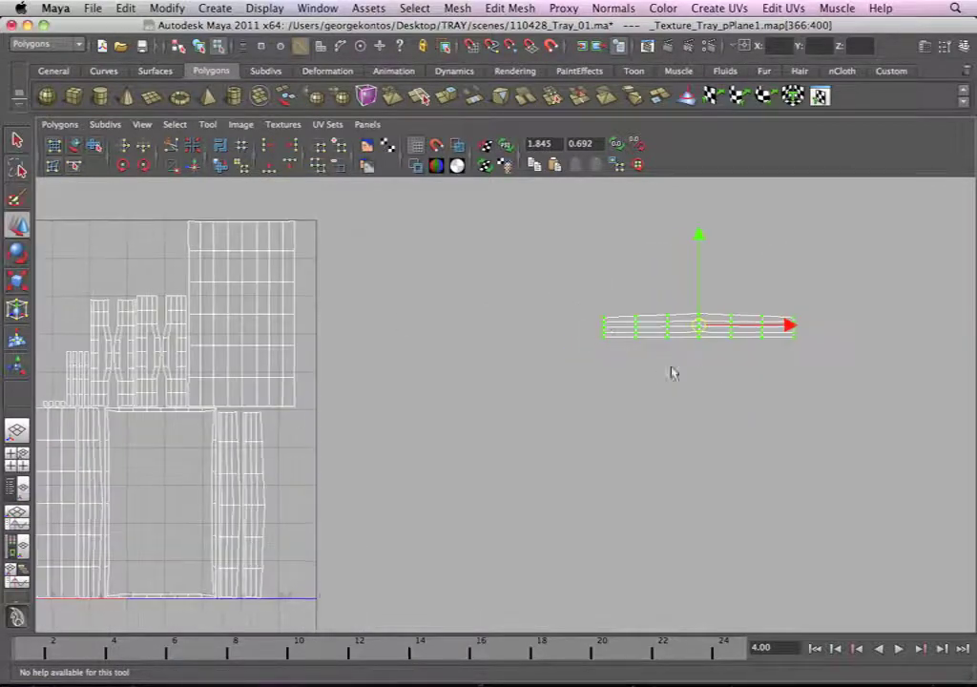
{"action": "left_click", "coordinate": [610, 340]}
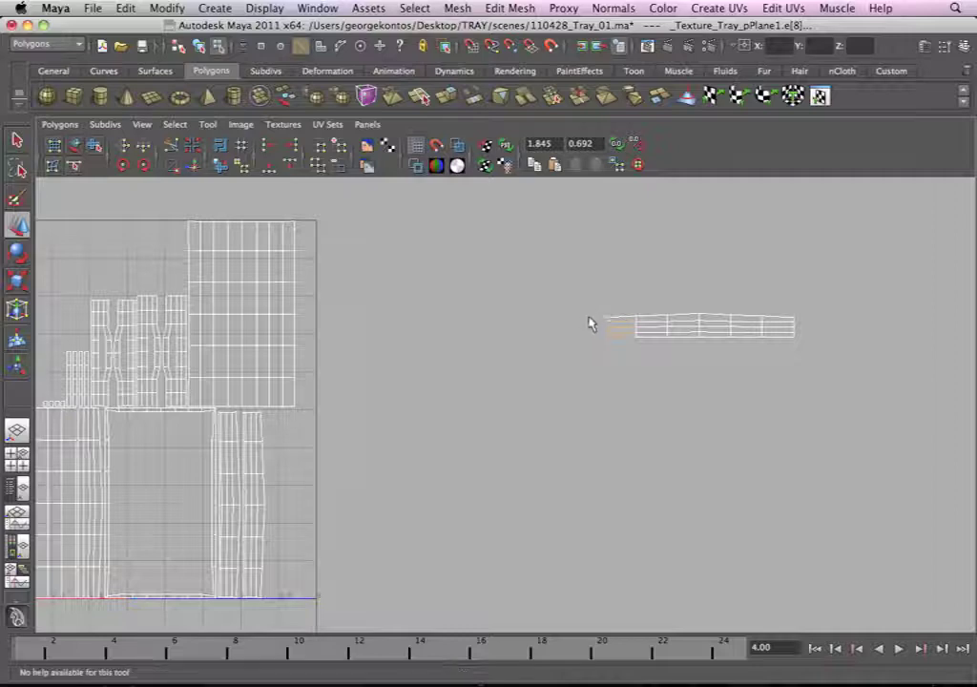
Step: Examine the remaining shells in the 0 to 1 square for edges that match the rotated shell's selected end edges
{"action": "middle_click_drag", "start_coordinate": [429, 405], "coordinate": [633, 315], "text": "alt"}
{"action": "middle_click_drag", "start_coordinate": [361, 369], "coordinate": [417, 410], "text": "alt"}
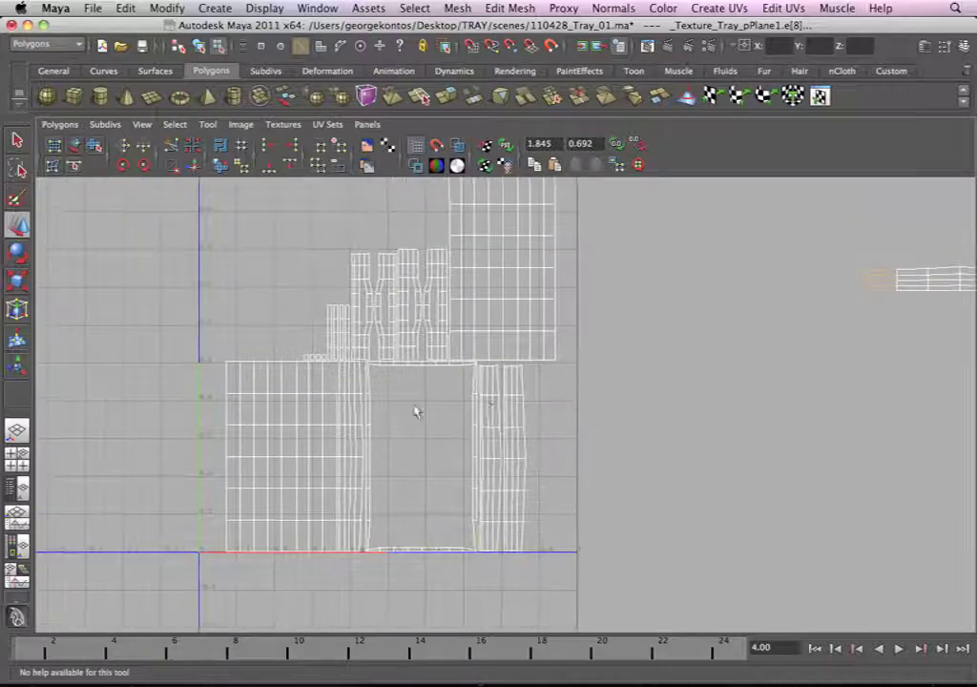
{"action": "right_click_drag", "start_coordinate": [480, 402], "coordinate": [667, 457], "text": "alt"}
{"action": "middle_click_drag", "start_coordinate": [465, 388], "coordinate": [281, 391], "text": "alt"}
{"action": "middle_click_drag", "start_coordinate": [557, 362], "coordinate": [633, 418], "text": "alt"}
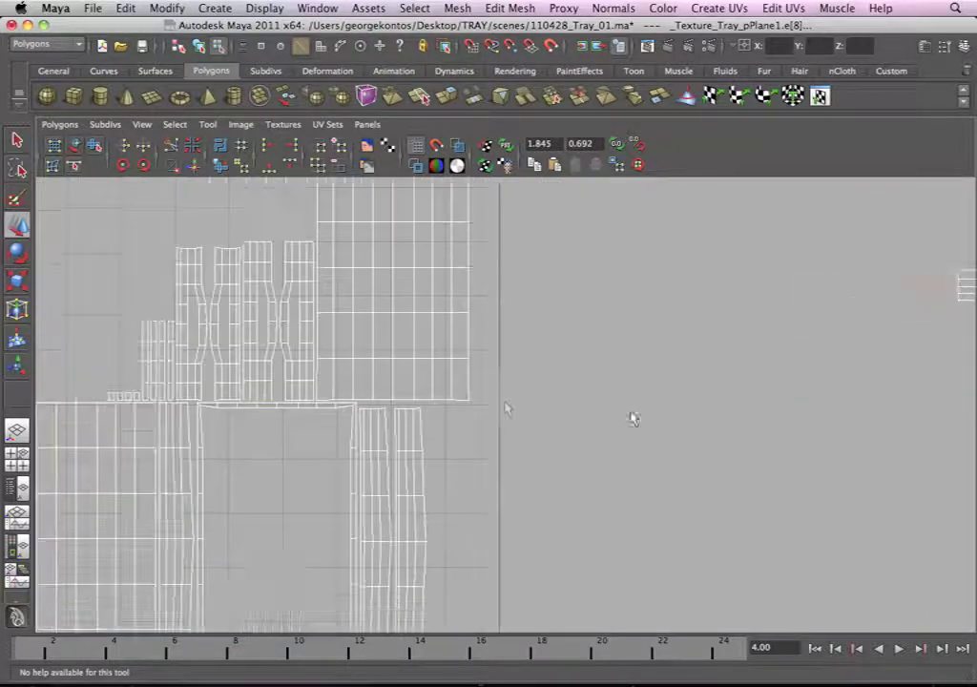
{"action": "middle_click_drag", "start_coordinate": [329, 393], "coordinate": [417, 419], "text": "alt"}
{"action": "right_click_drag", "start_coordinate": [493, 463], "coordinate": [561, 503], "text": "alt"}
{"action": "middle_click_drag", "start_coordinate": [344, 430], "coordinate": [541, 500], "text": "alt"}
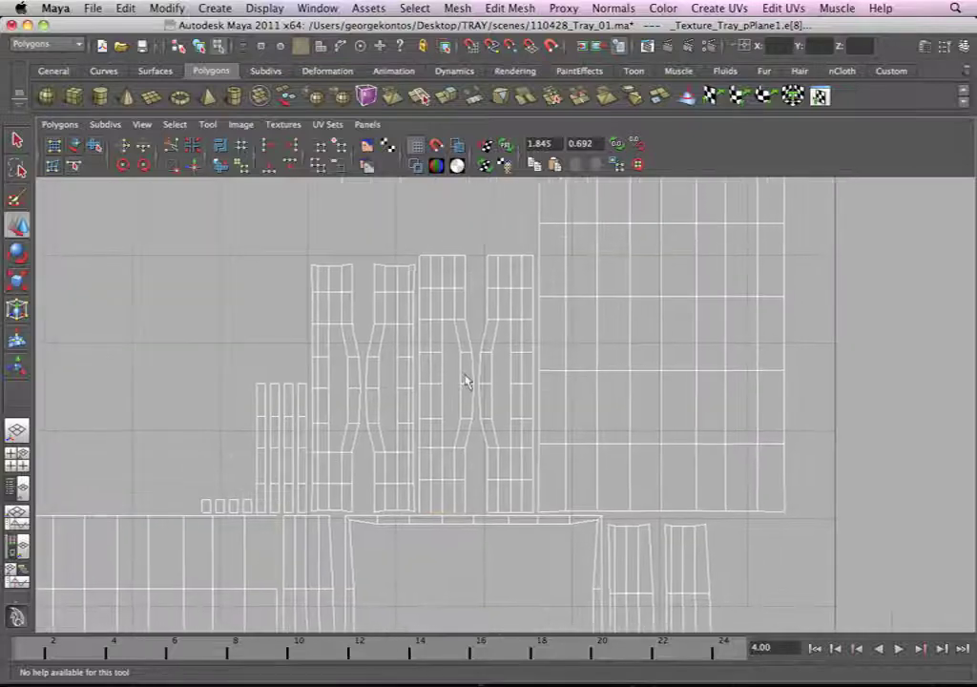
{"action": "right_click_drag", "start_coordinate": [467, 380], "coordinate": [449, 428], "text": "alt"}
{"action": "right_click_drag", "start_coordinate": [410, 505], "coordinate": [582, 411], "text": "alt"}
{"action": "middle_click_drag", "start_coordinate": [418, 621], "coordinate": [516, 428], "text": "alt"}
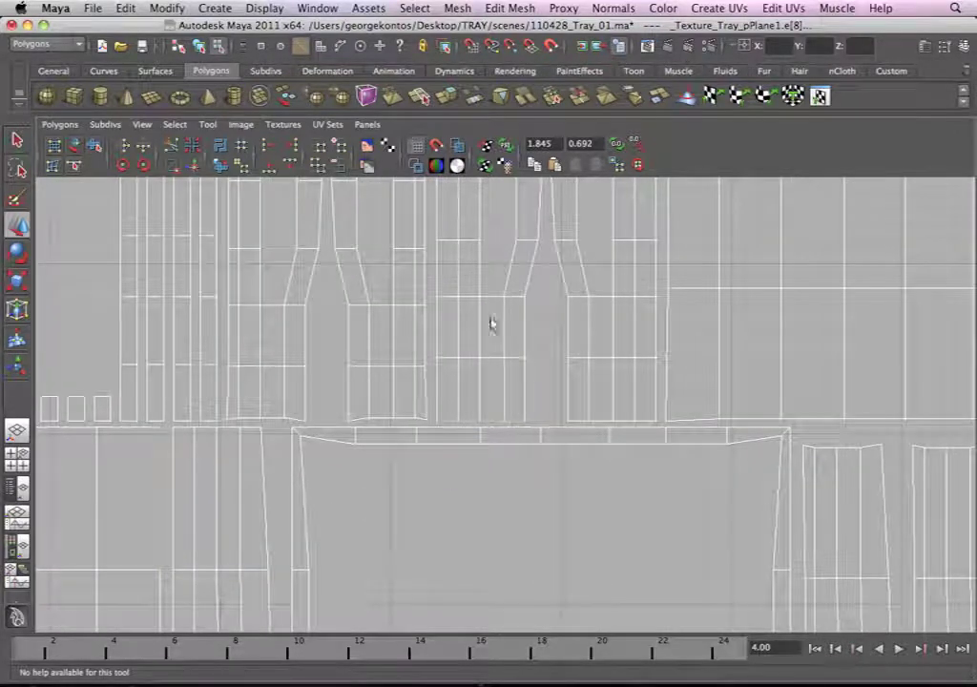
Step: Move the handle side shell with the matching edges beside the horizontal side shell and rotate it 90 degrees counterclockwise
{"action": "right_click_drag", "start_coordinate": [523, 387], "coordinate": [578, 382]}
{"action": "left_click_drag", "start_coordinate": [449, 340], "coordinate": [536, 373]}
{"action": "right_click_drag", "start_coordinate": [482, 317], "coordinate": [260, 278], "text": "alt"}
{"action": "right_click_drag", "start_coordinate": [495, 319], "coordinate": [553, 291], "text": "ctrl"}
{"action": "right_click_drag", "start_coordinate": [650, 286], "coordinate": [343, 284], "text": "alt"}
{"action": "middle_click_drag", "start_coordinate": [456, 361], "coordinate": [192, 370], "text": "alt"}
{"action": "left_click_drag", "start_coordinate": [237, 347], "coordinate": [697, 320]}
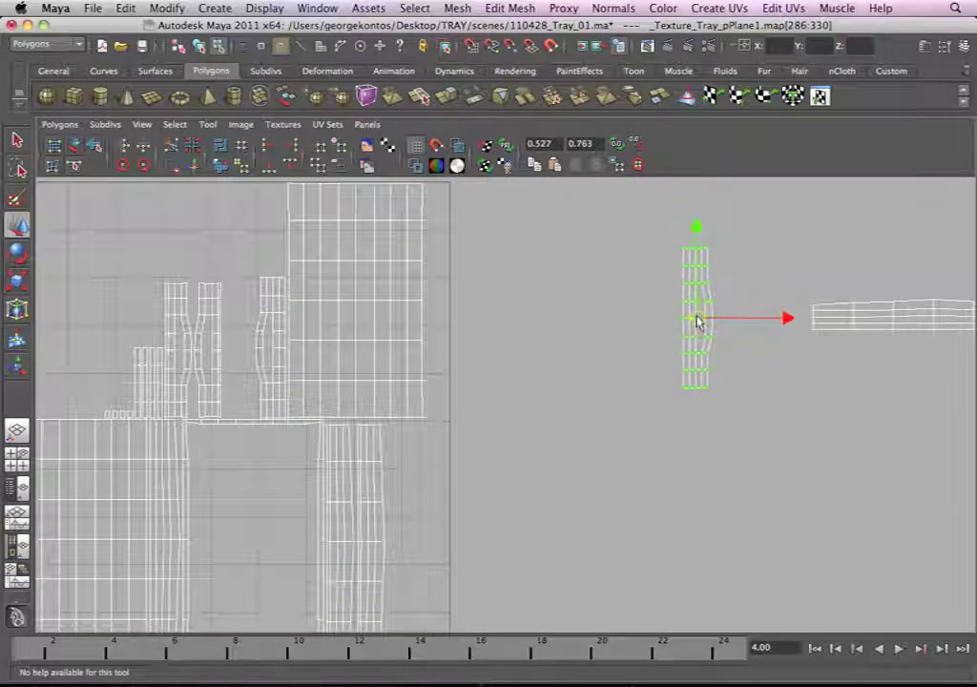
{"action": "left_click", "coordinate": [122, 166]}
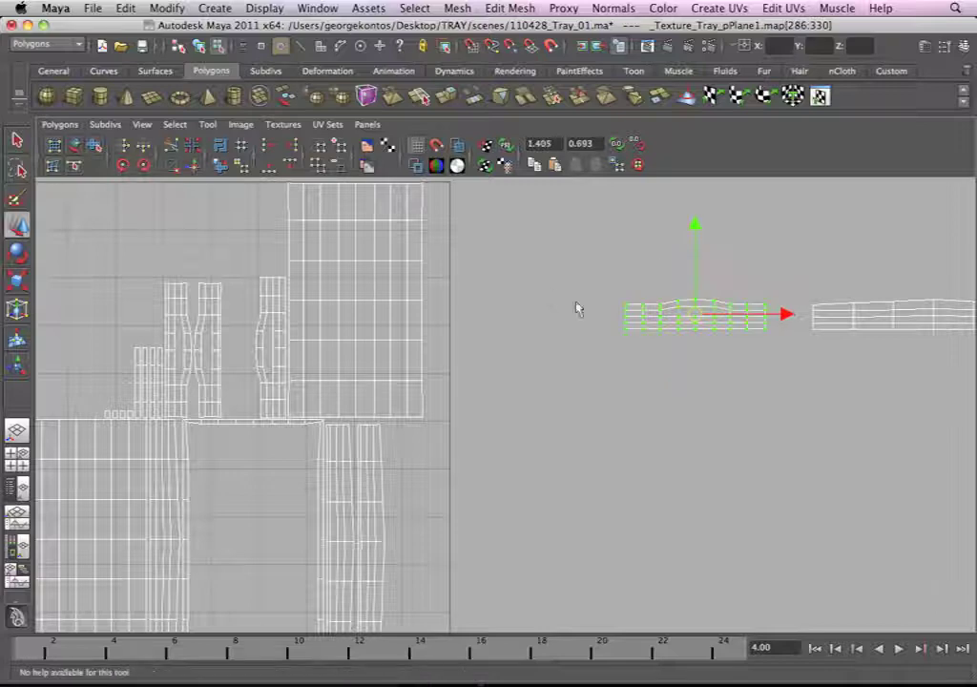
Step: Select the shared edges at the left end of the long side shell and join it to the handle side shell with Move and Sew UV Edges
{"action": "middle_click_drag", "start_coordinate": [499, 335], "coordinate": [309, 354], "text": "alt"}
{"action": "right_click_drag", "start_coordinate": [563, 365], "coordinate": [689, 369], "text": "alt"}
{"action": "middle_click_drag", "start_coordinate": [685, 376], "coordinate": [411, 503], "text": "alt"}
{"action": "right_click_drag", "start_coordinate": [633, 469], "coordinate": [687, 469], "text": "alt"}
{"action": "middle_click_drag", "start_coordinate": [567, 425], "coordinate": [648, 431], "text": "alt"}
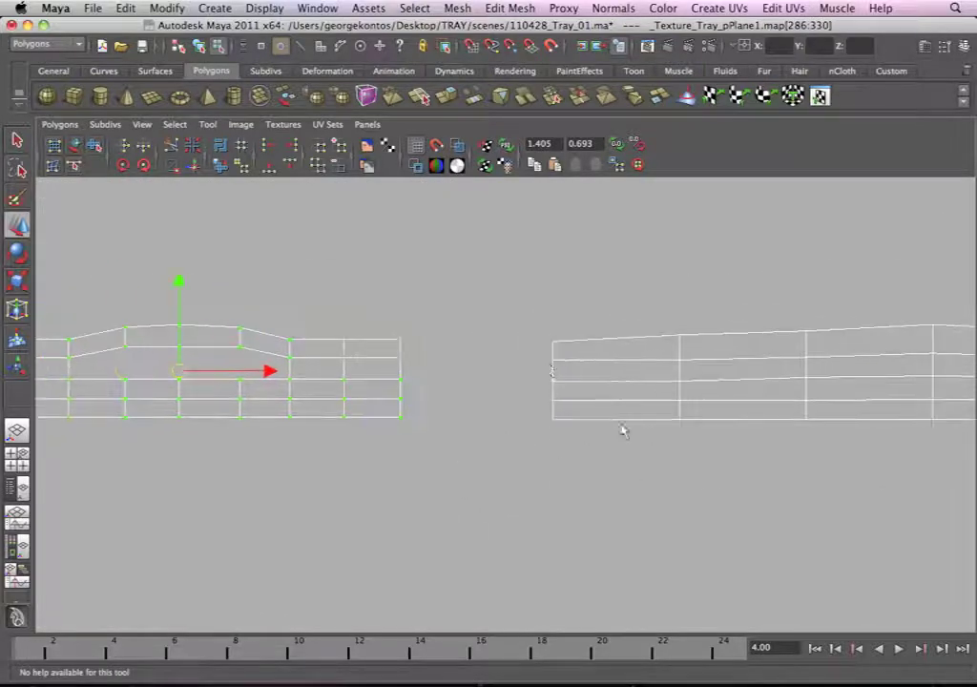
{"action": "right_click_drag", "start_coordinate": [551, 366], "coordinate": [537, 348]}
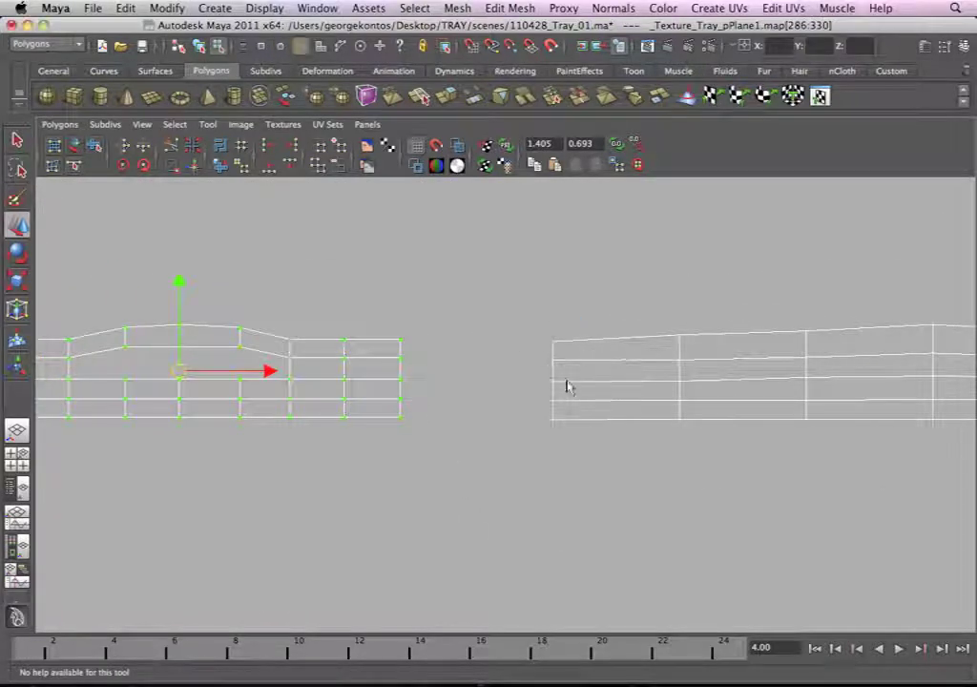
{"action": "left_click_drag", "start_coordinate": [572, 412], "coordinate": [551, 353]}
{"action": "right_click_drag", "start_coordinate": [554, 387], "coordinate": [423, 374], "text": "alt"}
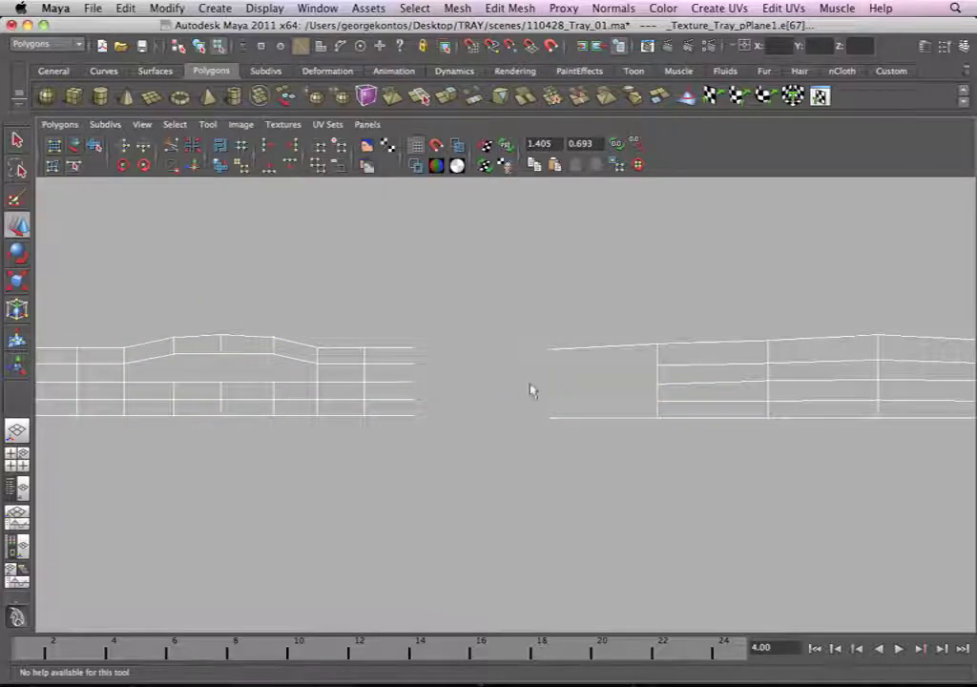
{"action": "middle_click_drag", "start_coordinate": [517, 389], "coordinate": [618, 363], "text": "alt"}
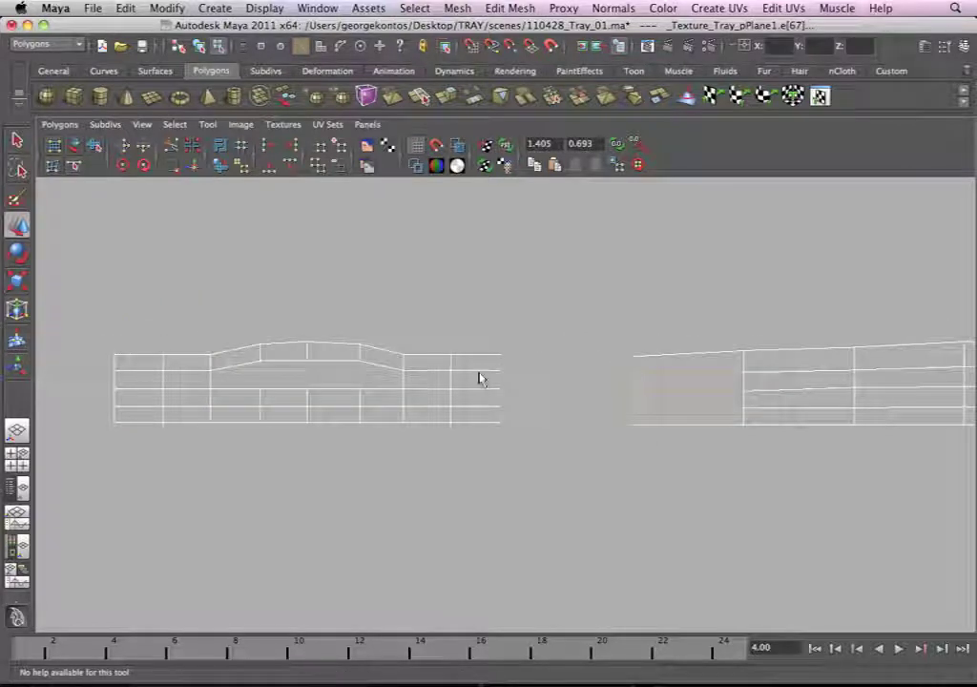
{"action": "scroll", "coordinate": [284, 286], "scroll_direction": "down", "scroll_amount": 3}
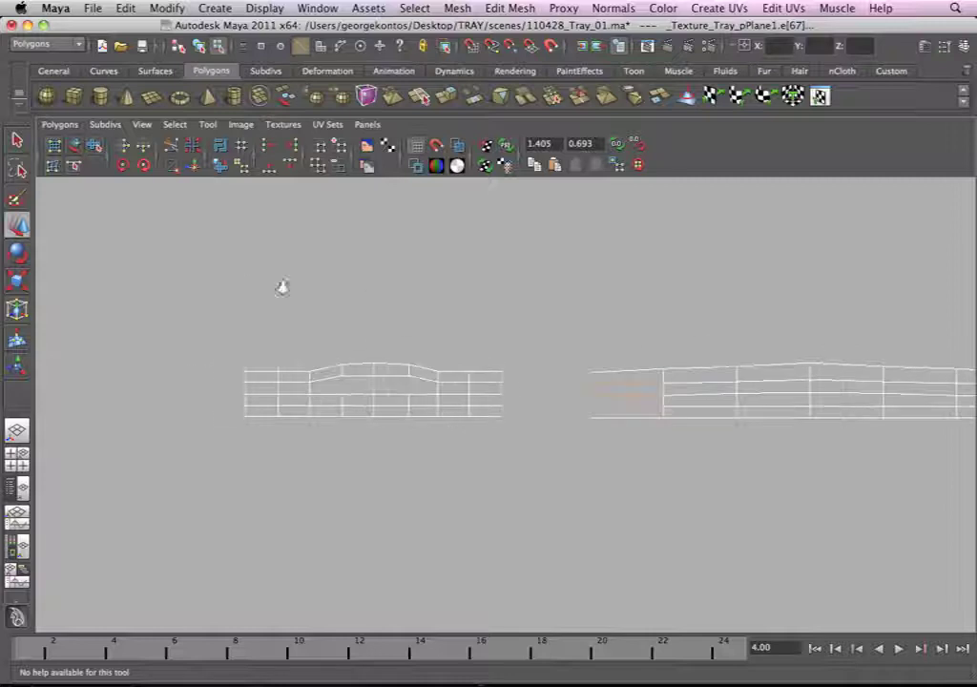
{"action": "left_click", "coordinate": [59, 125]}
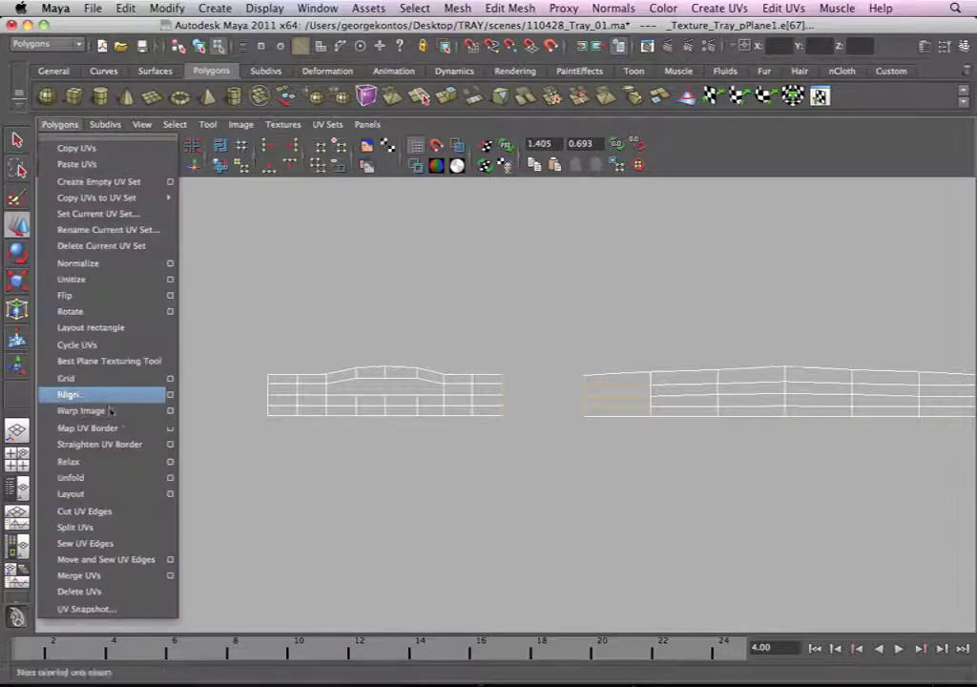
{"action": "left_click", "coordinate": [120, 567]}
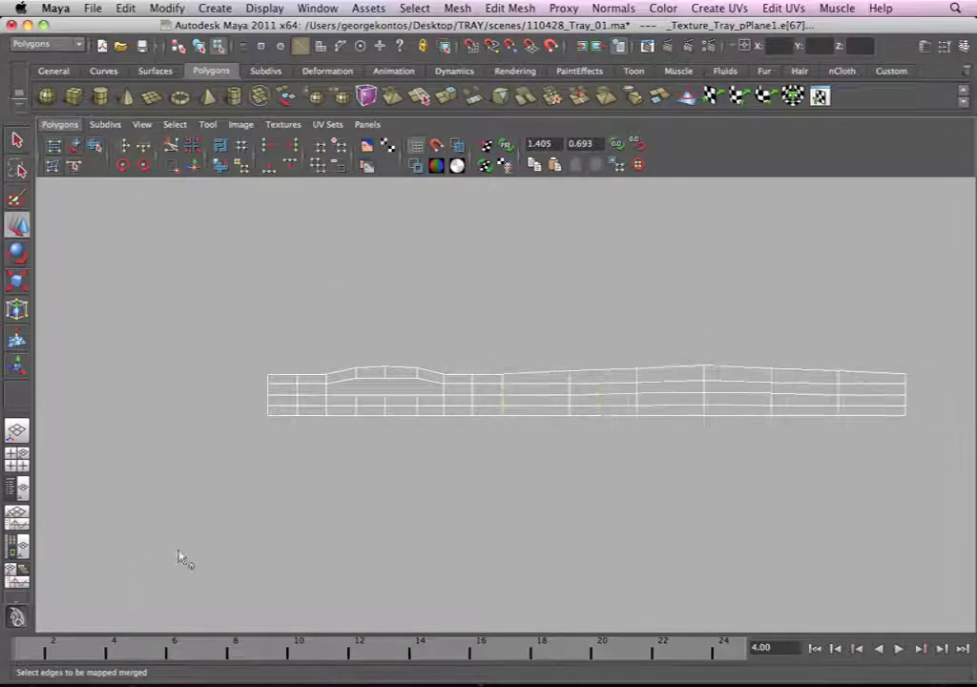
{"action": "scroll", "coordinate": [548, 399], "scroll_direction": "down", "scroll_amount": 1}
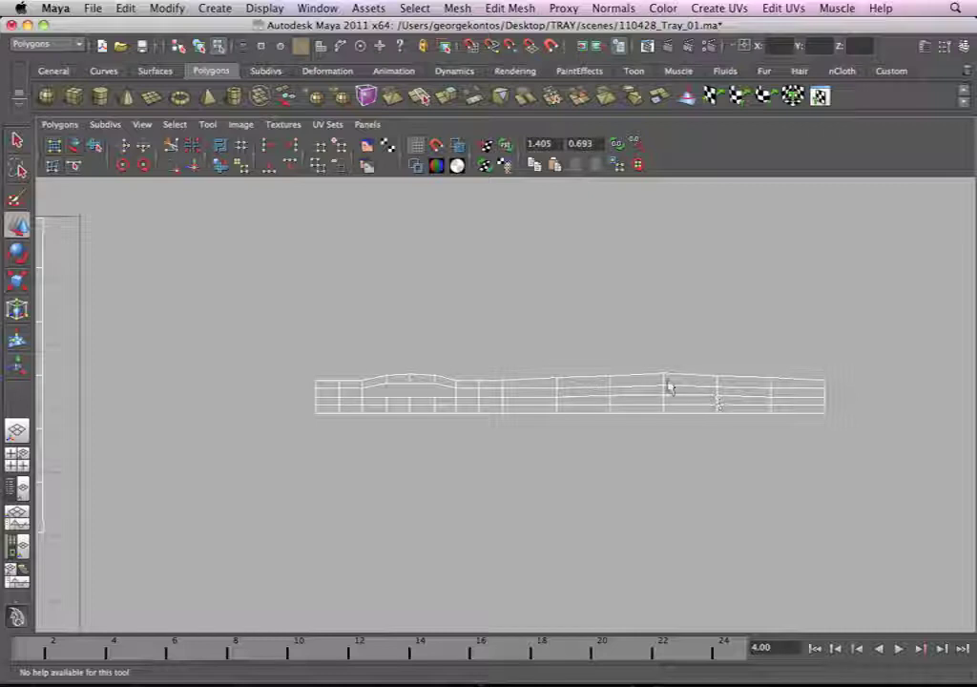
Step: Select a UV on the tray's near outer corner in the perspective view and look for its copies in the maximized UV Texture Editor
{"action": "right_click_drag", "start_coordinate": [567, 307], "coordinate": [490, 341], "text": "alt"}
{"action": "middle_click_drag", "start_coordinate": [541, 348], "coordinate": [478, 335], "text": "alt"}
{"action": "key", "text": "space"}
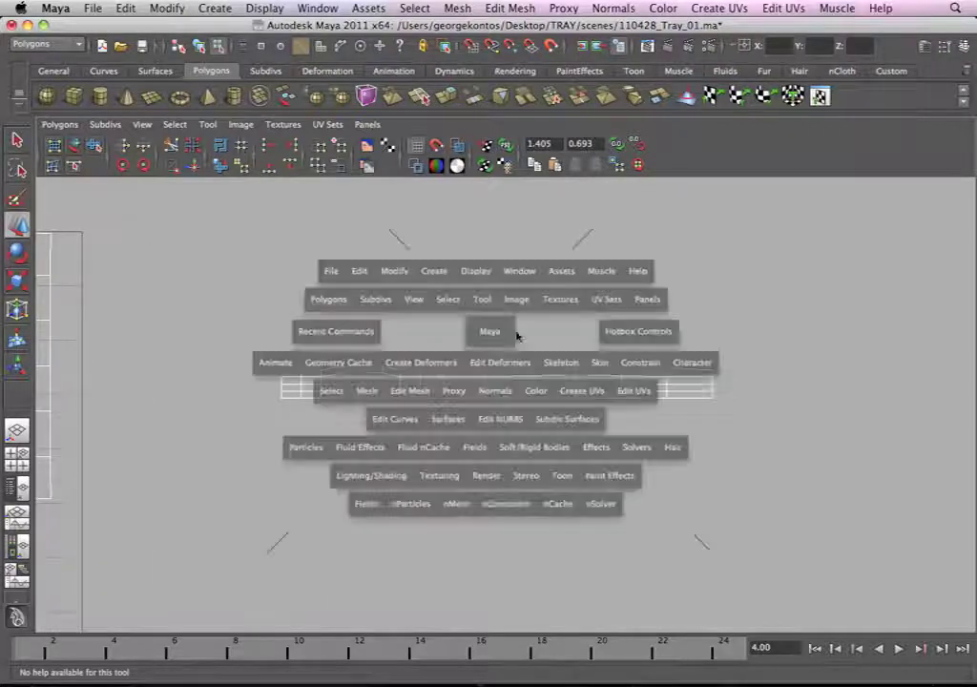
{"action": "left_click_drag", "start_coordinate": [653, 341], "coordinate": [741, 404], "text": "alt"}
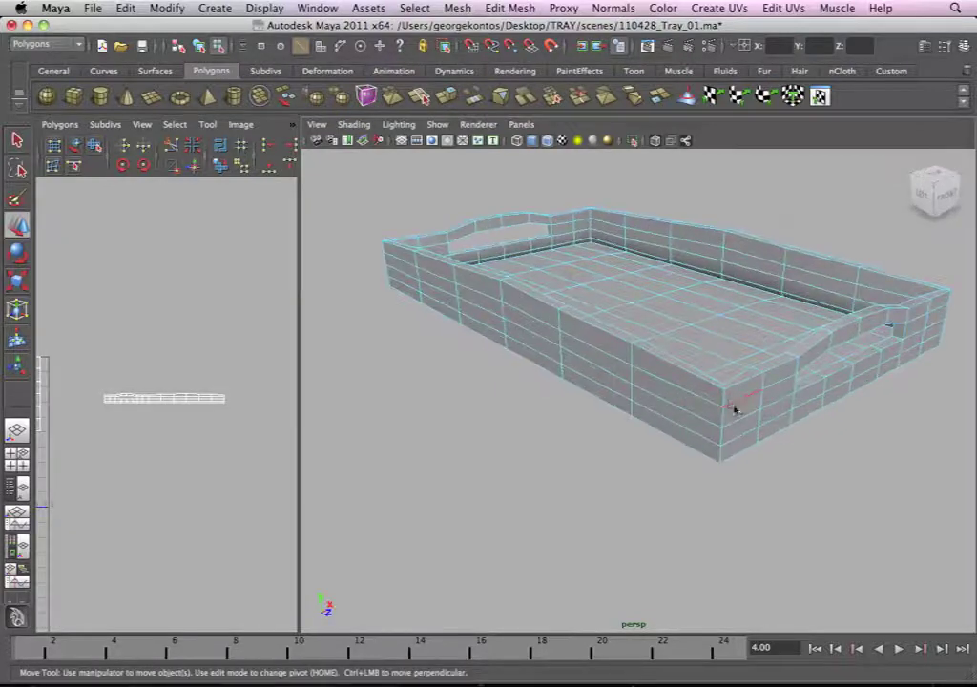
{"action": "right_click", "coordinate": [733, 382]}
{"action": "right_click_drag", "start_coordinate": [791, 379], "coordinate": [791, 381]}
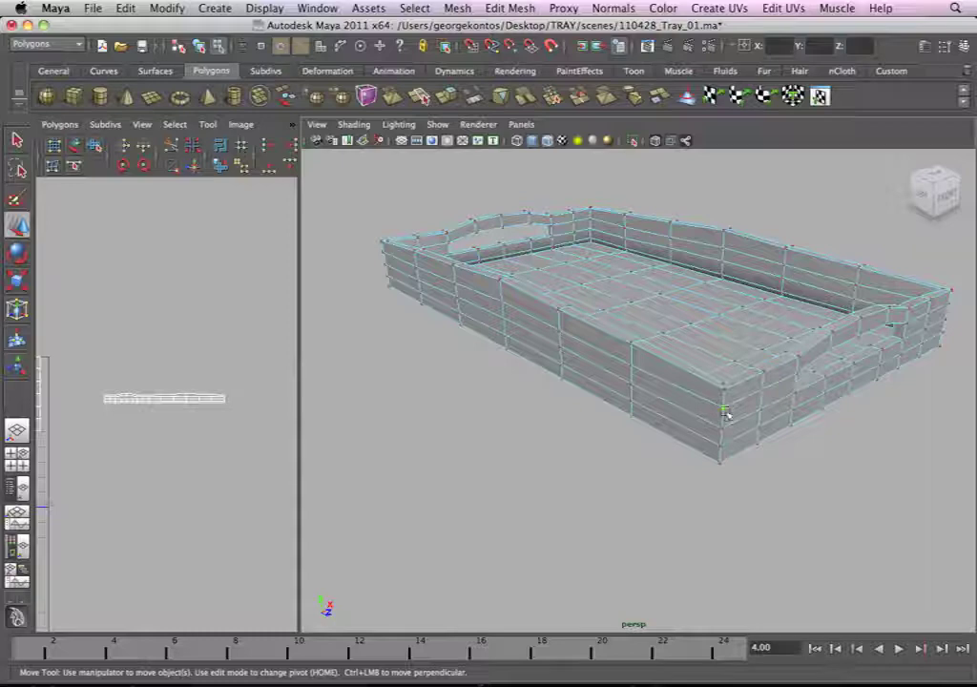
{"action": "left_click", "coordinate": [725, 412]}
{"action": "right_click_drag", "start_coordinate": [744, 417], "coordinate": [535, 420], "text": "alt"}
{"action": "middle_click_drag", "start_coordinate": [74, 441], "coordinate": [269, 406], "text": "alt"}
{"action": "right_click_drag", "start_coordinate": [201, 400], "coordinate": [278, 412], "text": "alt"}
{"action": "key", "text": "space"}
{"action": "middle_click_drag", "start_coordinate": [164, 375], "coordinate": [281, 438], "text": "alt"}
Step: Select the entire long side shell containing the matching corner UV and move it out of the 0 to 1 square, near the joined strip
{"action": "middle_click_drag", "start_coordinate": [582, 412], "coordinate": [458, 229], "text": "alt"}
{"action": "middle_click_drag", "start_coordinate": [494, 410], "coordinate": [467, 528], "text": "alt"}
{"action": "middle_click_drag", "start_coordinate": [435, 380], "coordinate": [731, 178], "text": "alt"}
{"action": "middle_click_drag", "start_coordinate": [429, 430], "coordinate": [428, 451], "text": "alt"}
{"action": "right_click_drag", "start_coordinate": [419, 463], "coordinate": [435, 520]}
{"action": "left_click_drag", "start_coordinate": [434, 520], "coordinate": [416, 473]}
{"action": "key", "text": "w"}
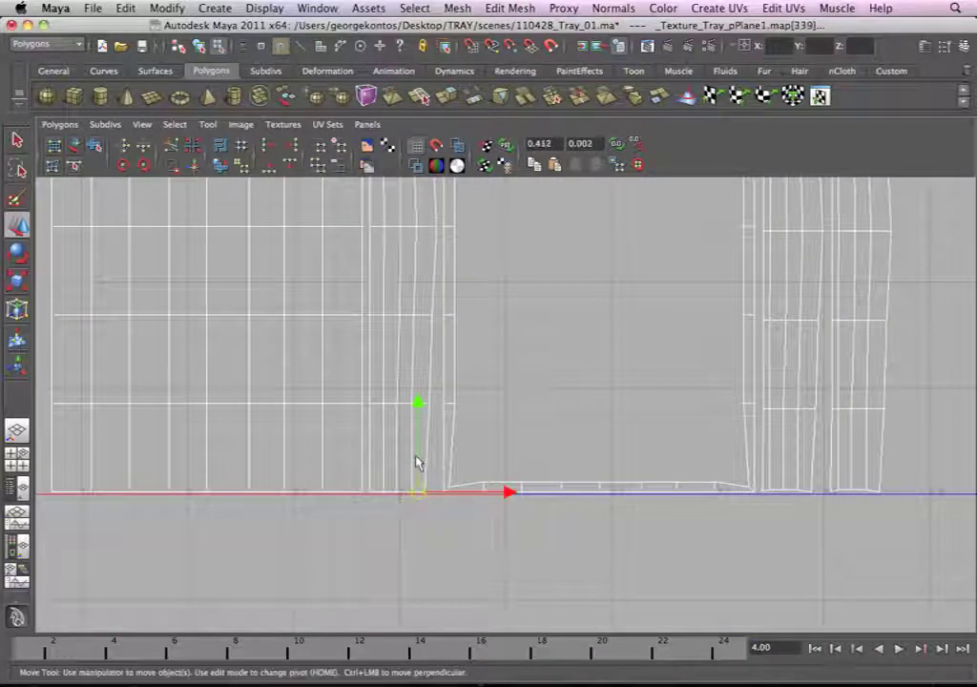
{"action": "right_click_drag", "start_coordinate": [416, 463], "coordinate": [114, 305], "text": "ctrl"}
{"action": "middle_click_drag", "start_coordinate": [461, 294], "coordinate": [356, 399], "text": "alt"}
{"action": "left_click_drag", "start_coordinate": [367, 438], "coordinate": [685, 374]}
Step: Rotate the separated long side shell 90 degrees counterclockwise so that it lies horizontally below the joined strip
{"action": "middle_click_drag", "start_coordinate": [714, 352], "coordinate": [474, 475], "text": "alt"}
{"action": "right_click_drag", "start_coordinate": [475, 474], "coordinate": [479, 345], "text": "alt"}
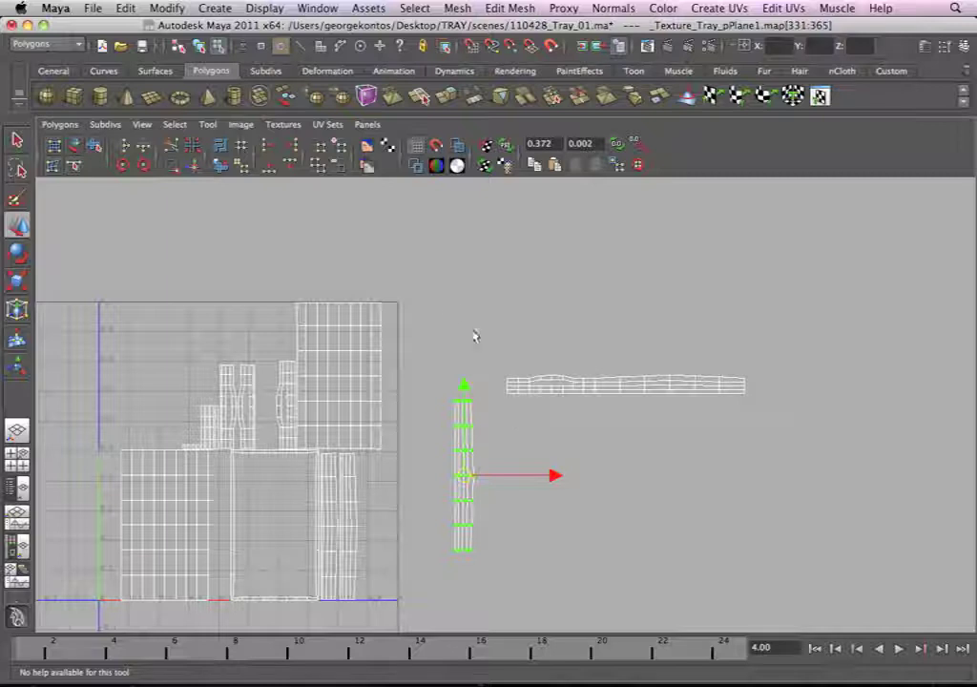
{"action": "left_click", "coordinate": [122, 165]}
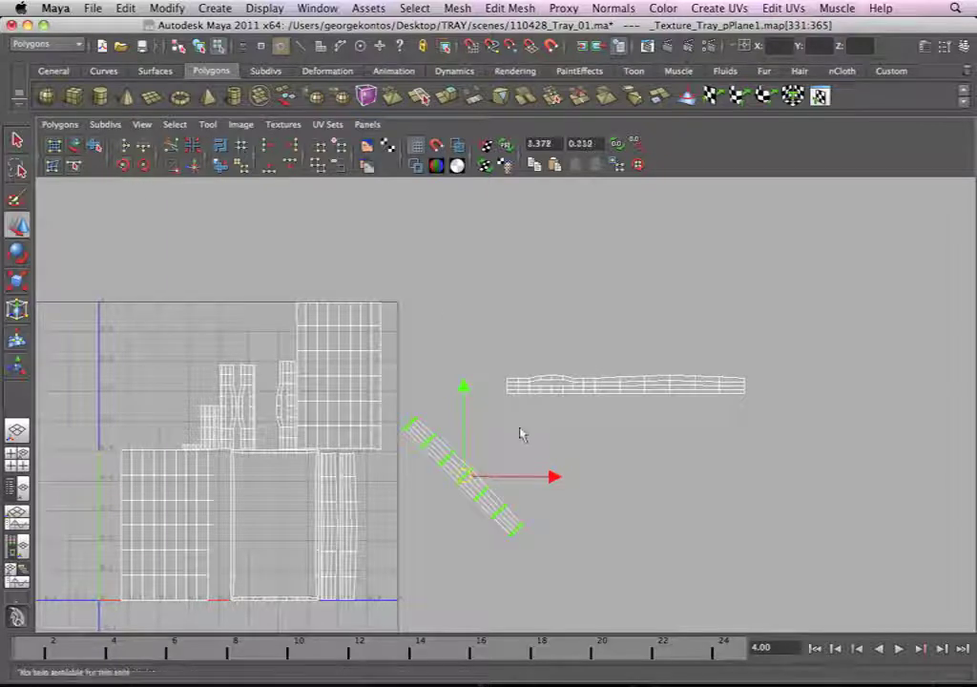
{"action": "left_click", "coordinate": [122, 165]}
Step: Restore the two-pane layout, examine the side covered by the rotated shell and select the top UV at the tray's near corner
{"action": "middle_click_drag", "start_coordinate": [615, 406], "coordinate": [530, 358], "text": "alt"}
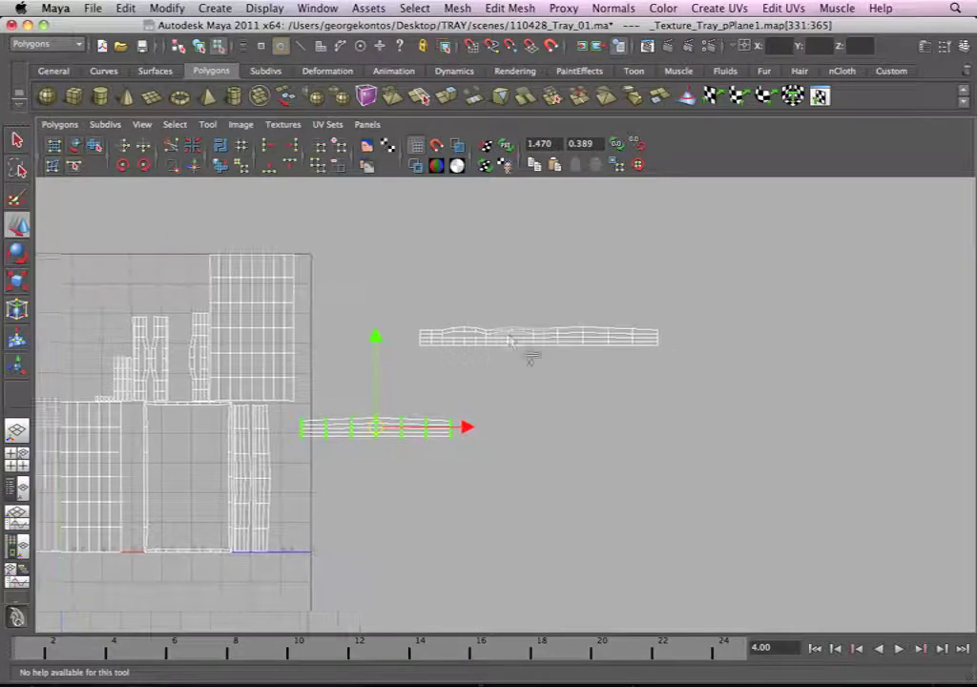
{"action": "right_click_drag", "start_coordinate": [530, 358], "coordinate": [480, 352], "text": "alt"}
{"action": "key", "text": "space"}
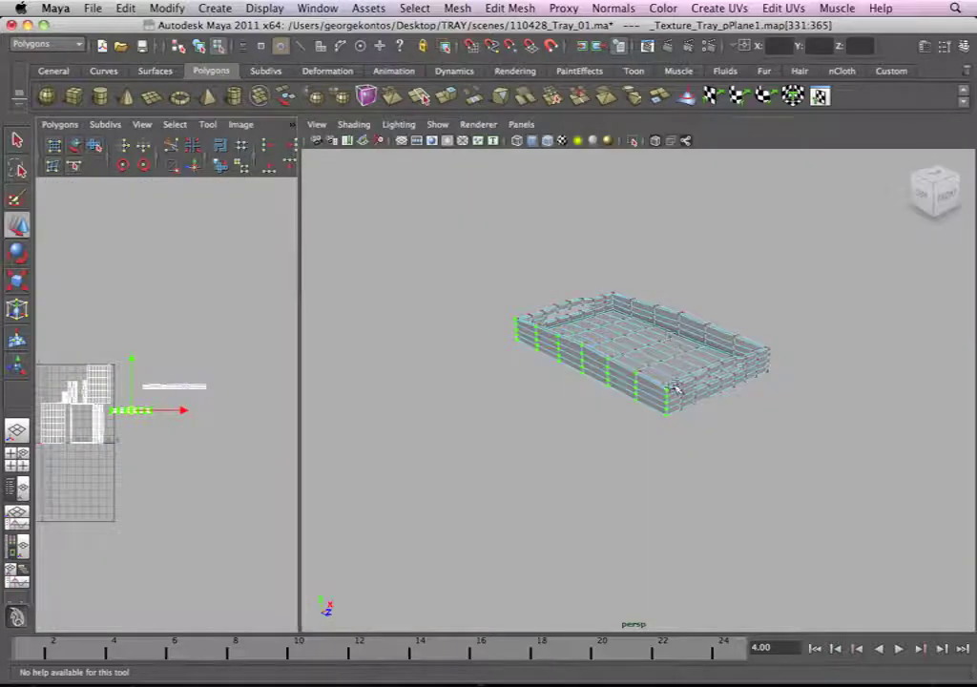
{"action": "right_click_drag", "start_coordinate": [676, 389], "coordinate": [805, 482], "text": "alt"}
{"action": "left_click_drag", "start_coordinate": [804, 481], "coordinate": [701, 434], "text": "alt"}
{"action": "middle_click_drag", "start_coordinate": [701, 434], "coordinate": [616, 408], "text": "alt"}
{"action": "right_click_drag", "start_coordinate": [616, 408], "coordinate": [640, 379], "text": "alt"}
{"action": "left_click", "coordinate": [717, 480]}
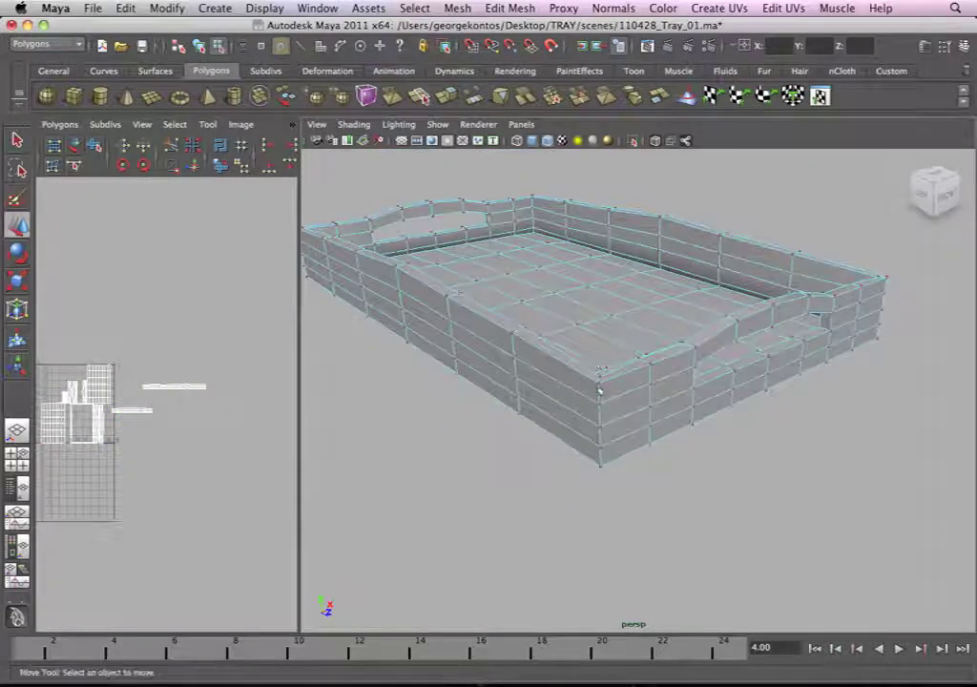
{"action": "left_click", "coordinate": [599, 391]}
{"action": "left_click_drag", "start_coordinate": [555, 418], "coordinate": [493, 406], "text": "alt"}
Step: Maximize the UV Texture Editor and examine which shells contain the selected top corner UV
{"action": "key", "text": "space"}
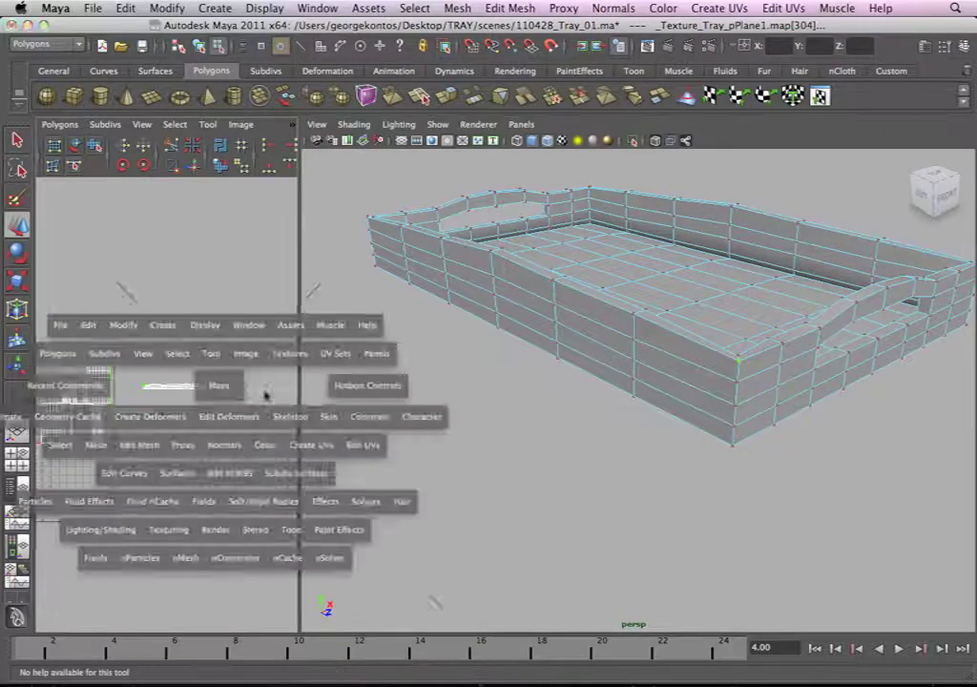
{"action": "middle_click_drag", "start_coordinate": [410, 386], "coordinate": [572, 388], "text": "alt"}
{"action": "right_click_drag", "start_coordinate": [573, 388], "coordinate": [565, 482], "text": "alt"}
{"action": "middle_click_drag", "start_coordinate": [536, 482], "coordinate": [531, 384], "text": "alt"}
{"action": "right_click_drag", "start_coordinate": [530, 384], "coordinate": [527, 374], "text": "alt"}
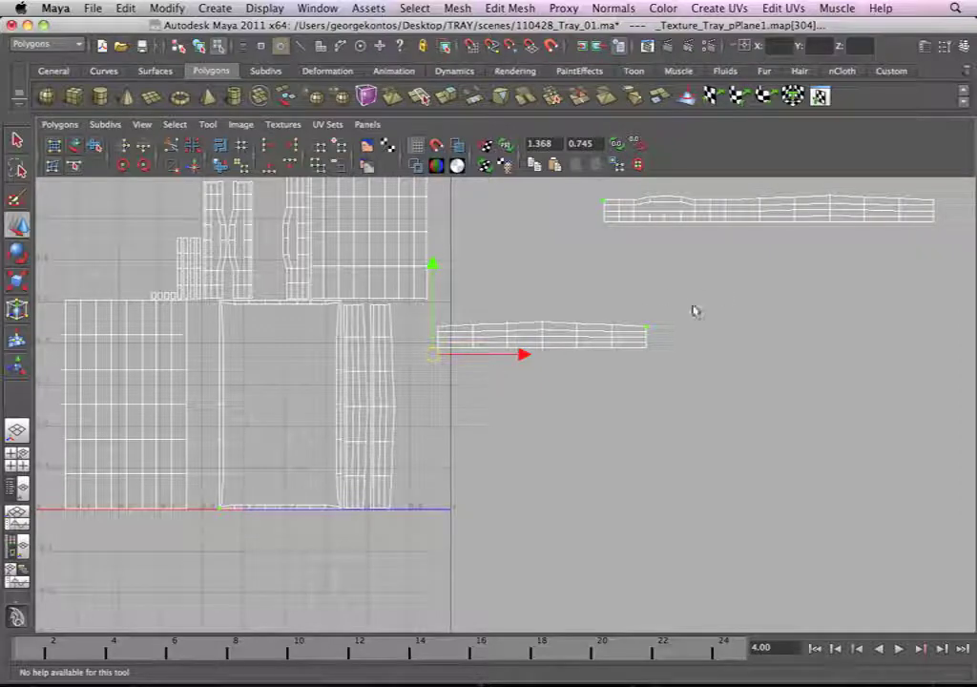
{"action": "middle_click_drag", "start_coordinate": [480, 301], "coordinate": [456, 392], "text": "alt"}
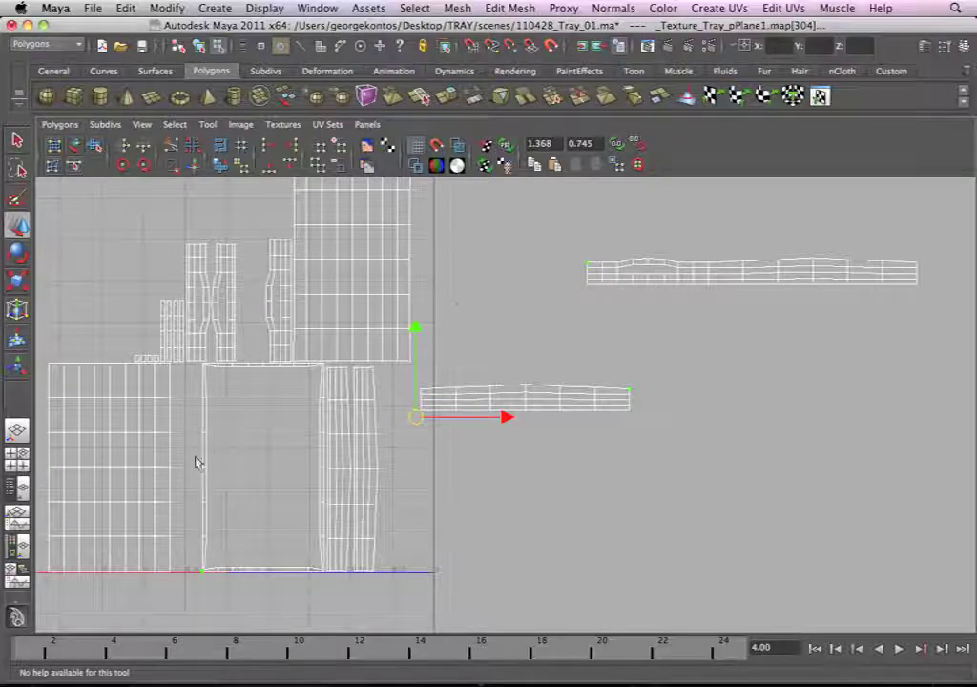
Step: Return to the two-pane layout and inspect the faces meeting at the selected corner of the tray up close
{"action": "key", "text": "space"}
{"action": "left_click_drag", "start_coordinate": [684, 324], "coordinate": [599, 311], "text": "alt"}
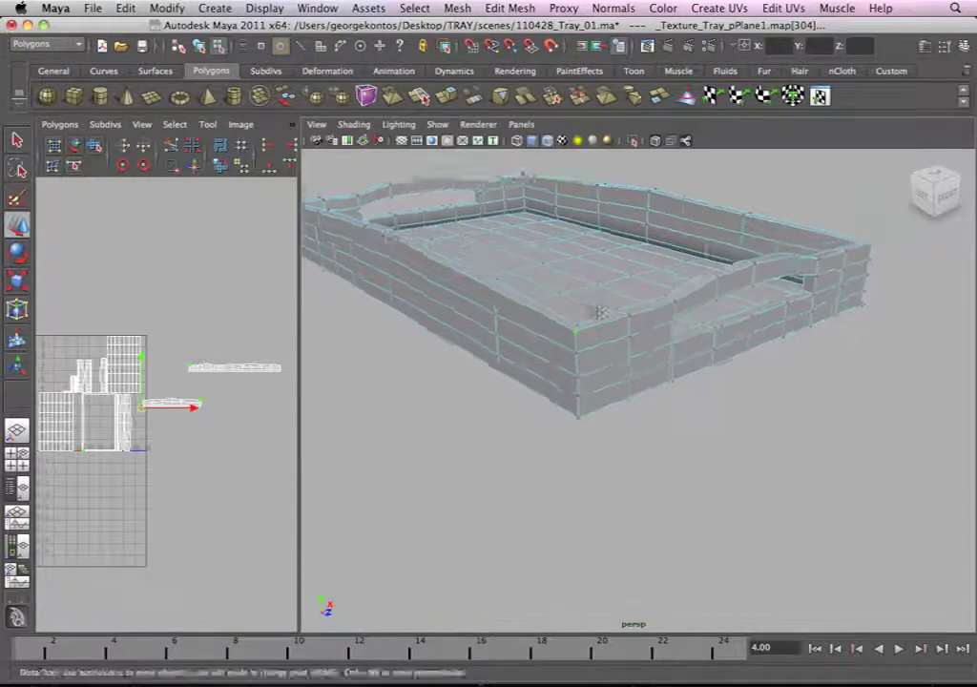
{"action": "right_click_drag", "start_coordinate": [599, 311], "coordinate": [679, 364], "text": "alt"}
{"action": "scroll", "coordinate": [681, 360], "scroll_direction": "down", "scroll_amount": 3}
{"action": "left_click_drag", "start_coordinate": [683, 356], "coordinate": [622, 337], "text": "alt"}
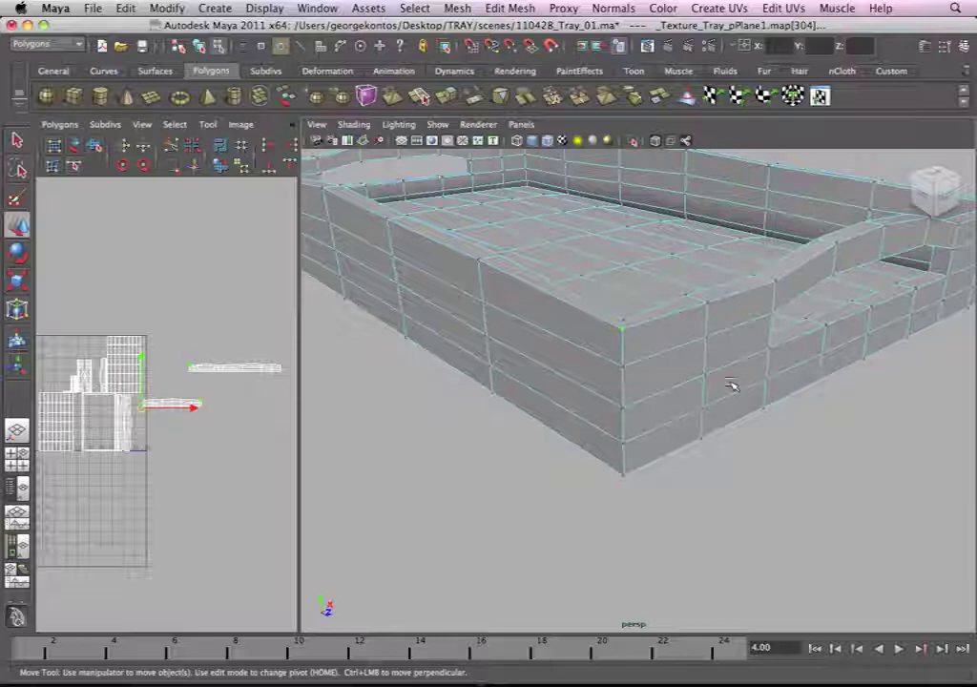
{"action": "right_click_drag", "start_coordinate": [240, 334], "coordinate": [153, 377], "text": "alt"}
Step: Maximize the UV Texture Editor and examine the copy of the corner UV on the rim shell in the 0 to 1 square
{"action": "key", "text": "space"}
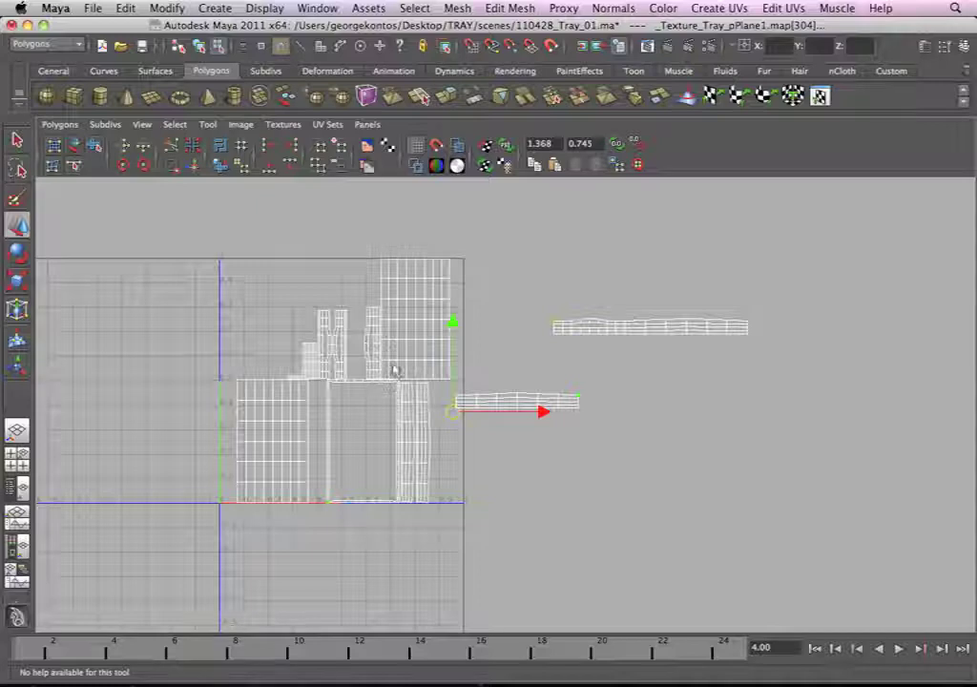
{"action": "right_click_drag", "start_coordinate": [381, 466], "coordinate": [551, 514], "text": "alt"}
{"action": "middle_click_drag", "start_coordinate": [444, 479], "coordinate": [585, 331], "text": "alt"}
{"action": "right_click_drag", "start_coordinate": [352, 414], "coordinate": [452, 506], "text": "alt"}
{"action": "middle_click_drag", "start_coordinate": [378, 459], "coordinate": [473, 444], "text": "alt"}
{"action": "right_click_drag", "start_coordinate": [333, 380], "coordinate": [371, 377], "text": "alt"}
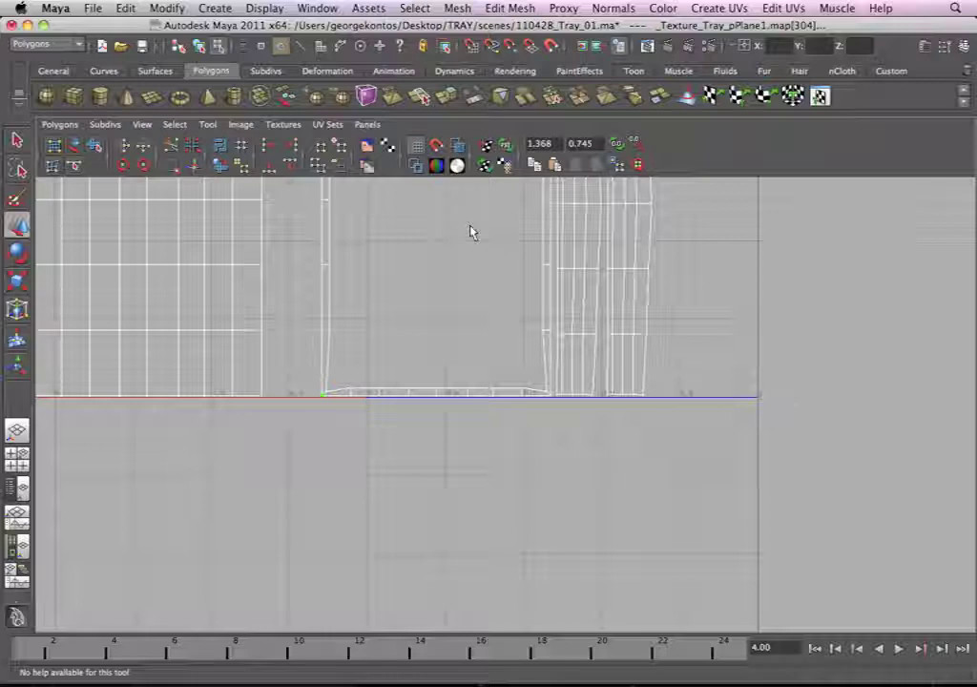
{"action": "middle_click_drag", "start_coordinate": [537, 347], "coordinate": [391, 478], "text": "alt"}
{"action": "middle_click_drag", "start_coordinate": [459, 238], "coordinate": [428, 529], "text": "alt"}
{"action": "right_click_drag", "start_coordinate": [429, 420], "coordinate": [407, 334], "text": "alt"}
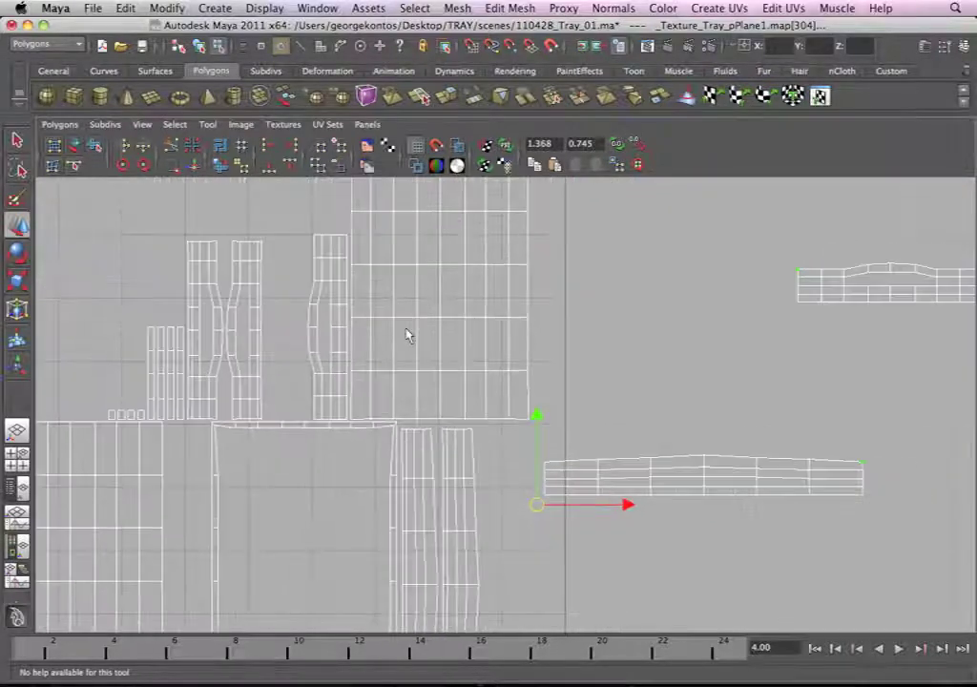
Step: Inspect the tray's corner in the perspective view and select the UVs at the right end of the separated long side shell
{"action": "key", "text": "space"}
{"action": "left_click_drag", "start_coordinate": [683, 330], "coordinate": [727, 334], "text": "alt"}
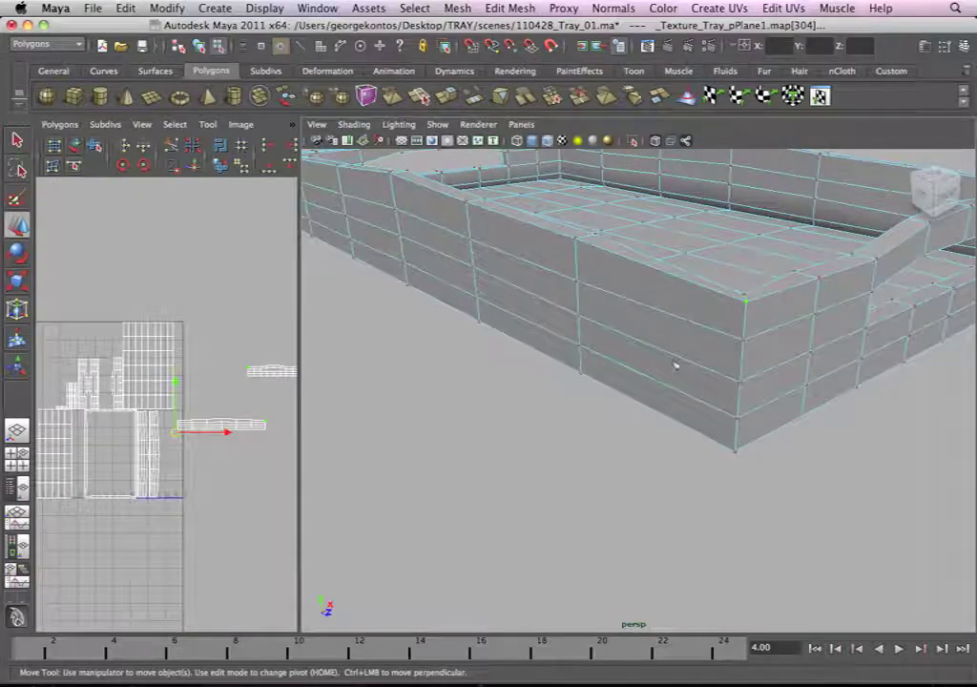
{"action": "right_click_drag", "start_coordinate": [191, 427], "coordinate": [267, 439], "text": "alt"}
{"action": "key", "text": "space"}
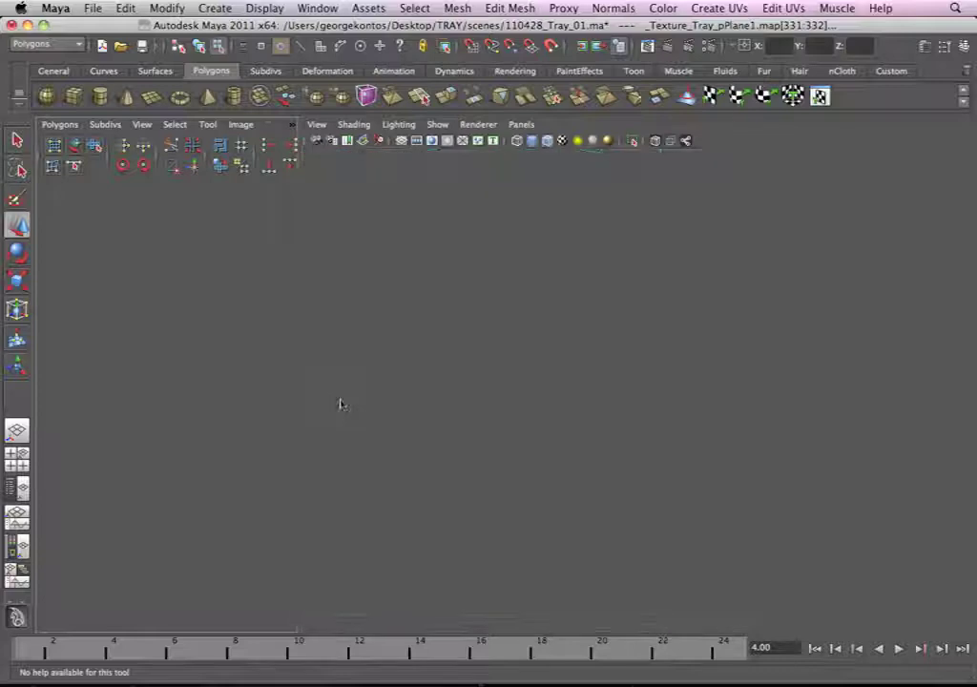
{"action": "right_click_drag", "start_coordinate": [270, 350], "coordinate": [238, 233], "text": "alt"}
{"action": "right_click_drag", "start_coordinate": [454, 375], "coordinate": [282, 316], "text": "alt"}
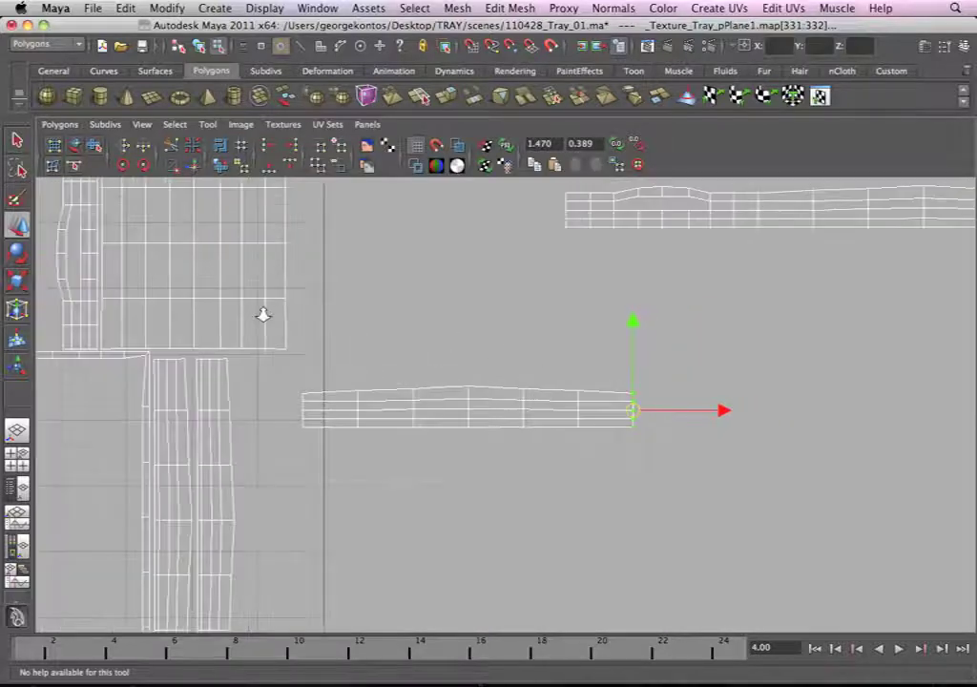
{"action": "middle_click_drag", "start_coordinate": [521, 401], "coordinate": [450, 439], "text": "alt"}
{"action": "left_click_drag", "start_coordinate": [399, 442], "coordinate": [494, 368]}
Step: Switch to edge selection and select the separated shell's right end edges to compare them with the left end of the joined strip
{"action": "right_click_drag", "start_coordinate": [543, 337], "coordinate": [341, 304], "text": "alt"}
{"action": "middle_click_drag", "start_coordinate": [625, 344], "coordinate": [517, 332], "text": "alt"}
{"action": "right_click_drag", "start_coordinate": [517, 331], "coordinate": [493, 294]}
{"action": "right_click_drag", "start_coordinate": [552, 374], "coordinate": [676, 396], "text": "alt"}
{"action": "middle_click_drag", "start_coordinate": [548, 377], "coordinate": [488, 468], "text": "alt"}
{"action": "left_click_drag", "start_coordinate": [484, 430], "coordinate": [454, 447]}
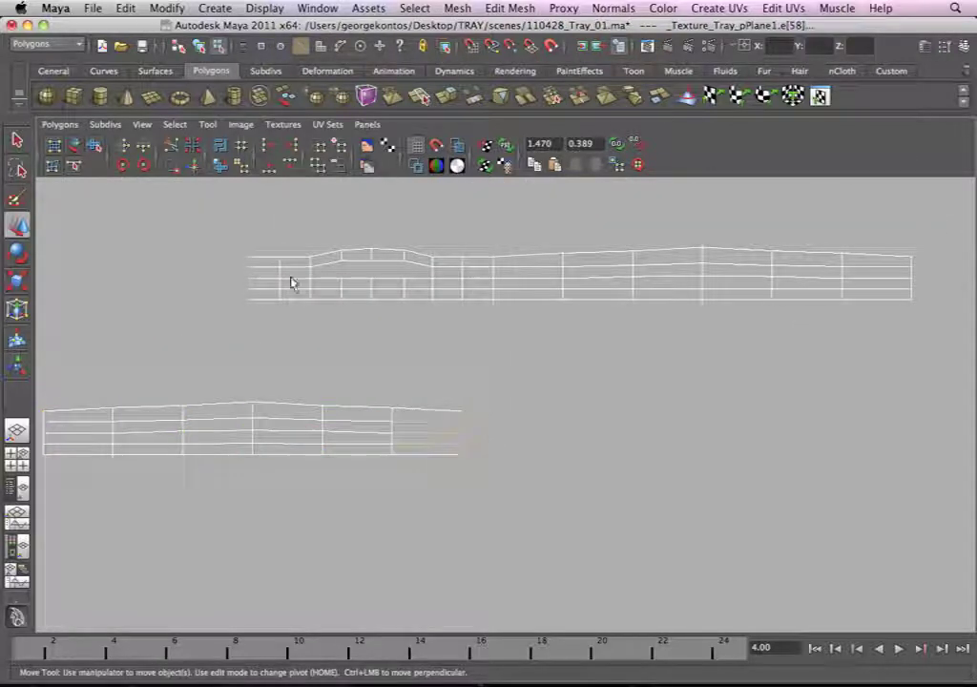
Step: Select all UVs of the joined strip and move it level with the long side shell, just off that shell's right end
{"action": "middle_click_drag", "start_coordinate": [358, 305], "coordinate": [361, 331], "text": "alt"}
{"action": "right_click_drag", "start_coordinate": [296, 281], "coordinate": [124, 195], "text": "alt"}
{"action": "right_click_drag", "start_coordinate": [379, 327], "coordinate": [439, 327]}
{"action": "left_click_drag", "start_coordinate": [314, 265], "coordinate": [826, 388]}
{"action": "left_click_drag", "start_coordinate": [557, 338], "coordinate": [707, 441]}
Step: Select the edges at the right end of the long side shell and join it to the strip with Move and Sew UV Edges
{"action": "right_click_drag", "start_coordinate": [500, 423], "coordinate": [506, 388]}
{"action": "right_click_drag", "start_coordinate": [537, 482], "coordinate": [738, 539], "text": "alt"}
{"action": "middle_click_drag", "start_coordinate": [461, 462], "coordinate": [478, 323], "text": "alt"}
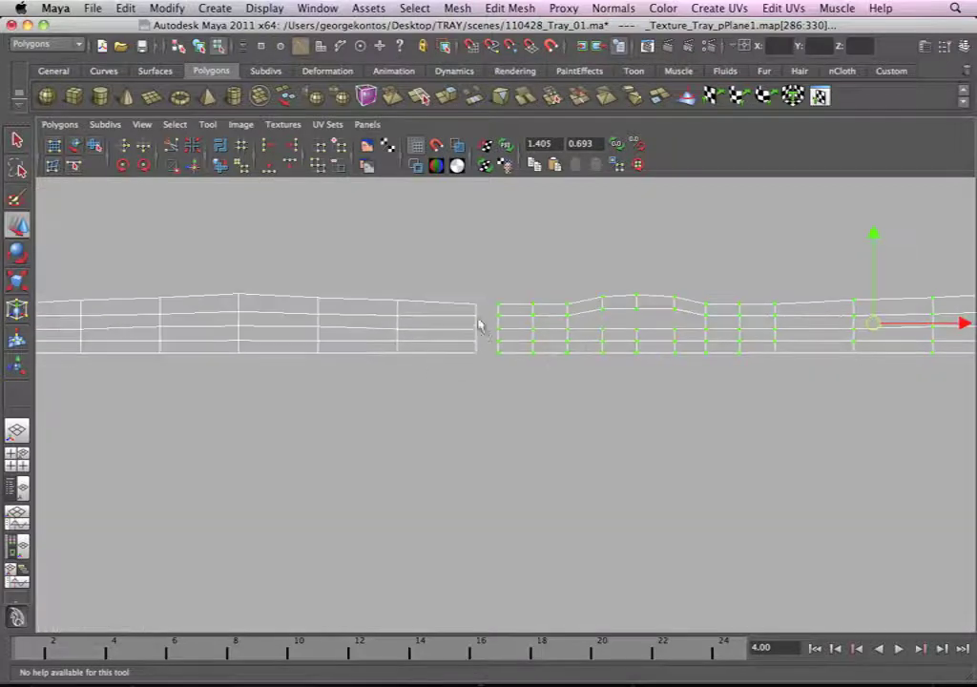
{"action": "scroll", "coordinate": [474, 292], "scroll_direction": "up", "scroll_amount": 4}
{"action": "left_click", "coordinate": [459, 319]}
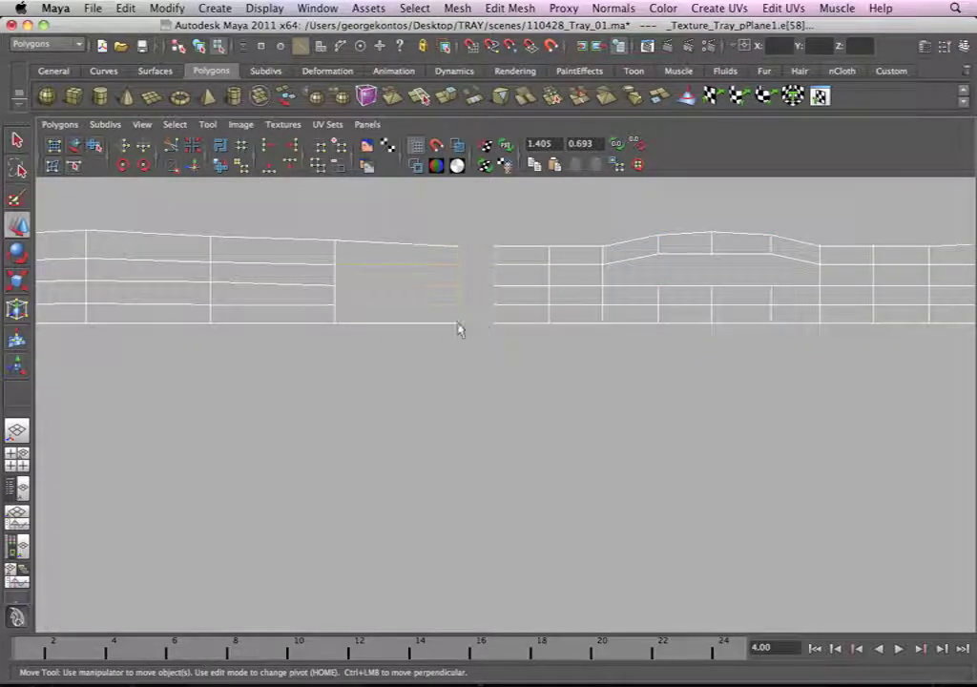
{"action": "middle_click_drag", "start_coordinate": [460, 329], "coordinate": [433, 375], "text": "alt"}
{"action": "right_click_drag", "start_coordinate": [298, 246], "coordinate": [210, 242], "text": "alt"}
{"action": "left_click", "coordinate": [60, 124]}
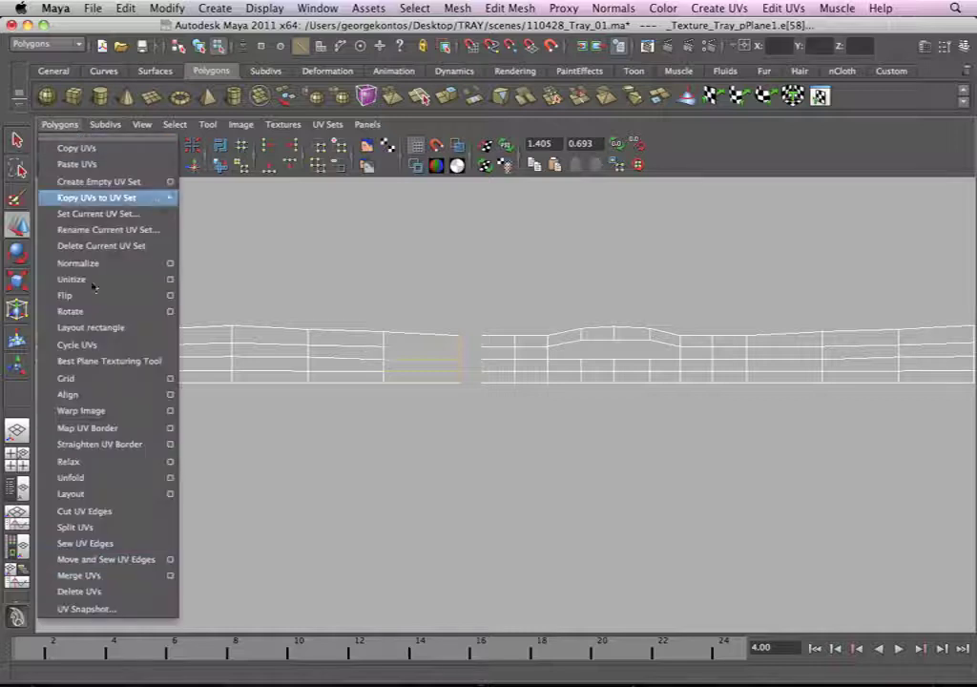
{"action": "left_click", "coordinate": [145, 560]}
{"action": "right_click_drag", "start_coordinate": [598, 314], "coordinate": [209, 275], "text": "alt"}
{"action": "right_click_drag", "start_coordinate": [468, 276], "coordinate": [331, 266], "text": "alt"}
{"action": "middle_click_drag", "start_coordinate": [535, 340], "coordinate": [499, 290], "text": "alt"}
{"action": "right_click_drag", "start_coordinate": [466, 280], "coordinate": [394, 307], "text": "alt"}
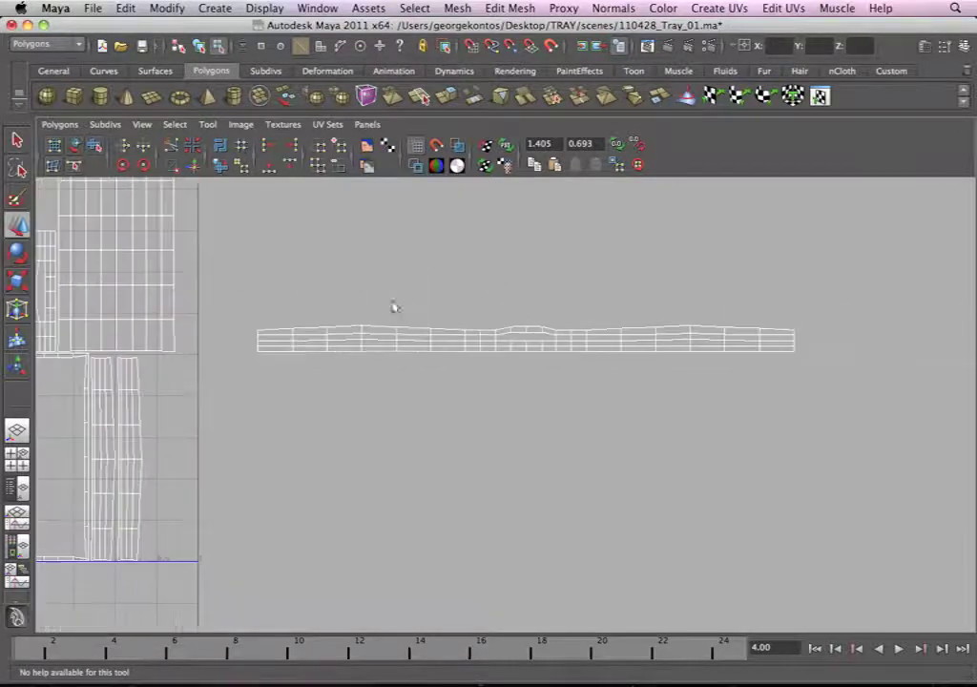
Step: Examine the joined strip and the remaining shells across the UV layout
{"action": "right_click_drag", "start_coordinate": [500, 315], "coordinate": [365, 311], "text": "alt"}
{"action": "middle_click_drag", "start_coordinate": [364, 311], "coordinate": [510, 323], "text": "alt"}
{"action": "right_click_drag", "start_coordinate": [505, 286], "coordinate": [401, 267], "text": "alt"}
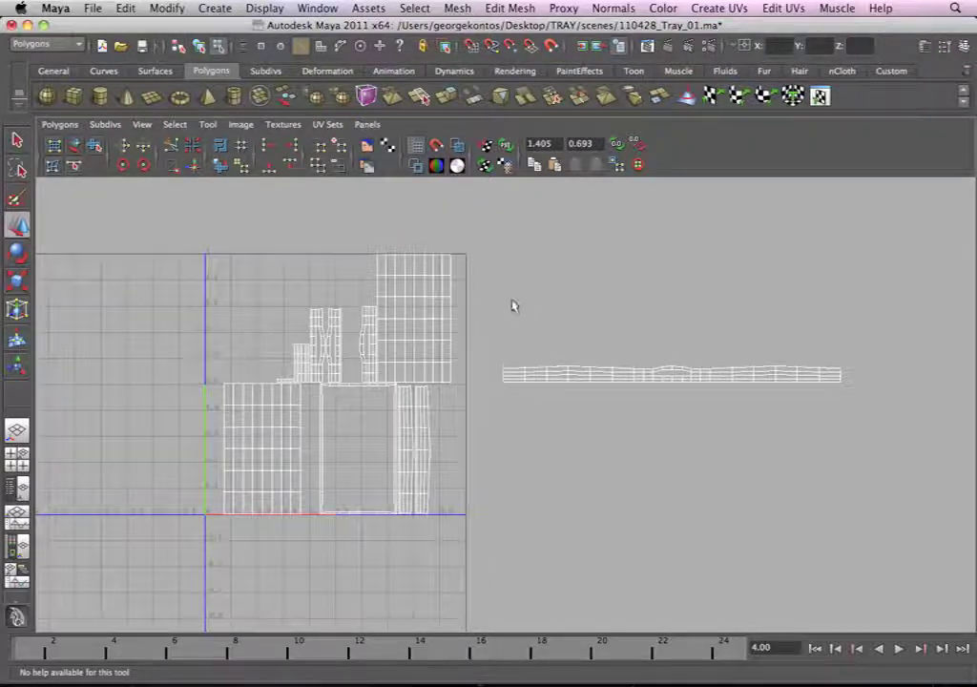
{"action": "right_click_drag", "start_coordinate": [578, 326], "coordinate": [546, 337], "text": "alt"}
{"action": "middle_click_drag", "start_coordinate": [546, 337], "coordinate": [561, 324], "text": "alt"}
{"action": "right_click_drag", "start_coordinate": [565, 285], "coordinate": [560, 334], "text": "alt"}
{"action": "middle_click_drag", "start_coordinate": [497, 331], "coordinate": [451, 337], "text": "alt"}
{"action": "right_click_drag", "start_coordinate": [582, 272], "coordinate": [579, 313], "text": "alt"}
{"action": "middle_click_drag", "start_coordinate": [635, 326], "coordinate": [629, 296], "text": "alt"}
{"action": "right_click_drag", "start_coordinate": [666, 356], "coordinate": [735, 354], "text": "alt"}
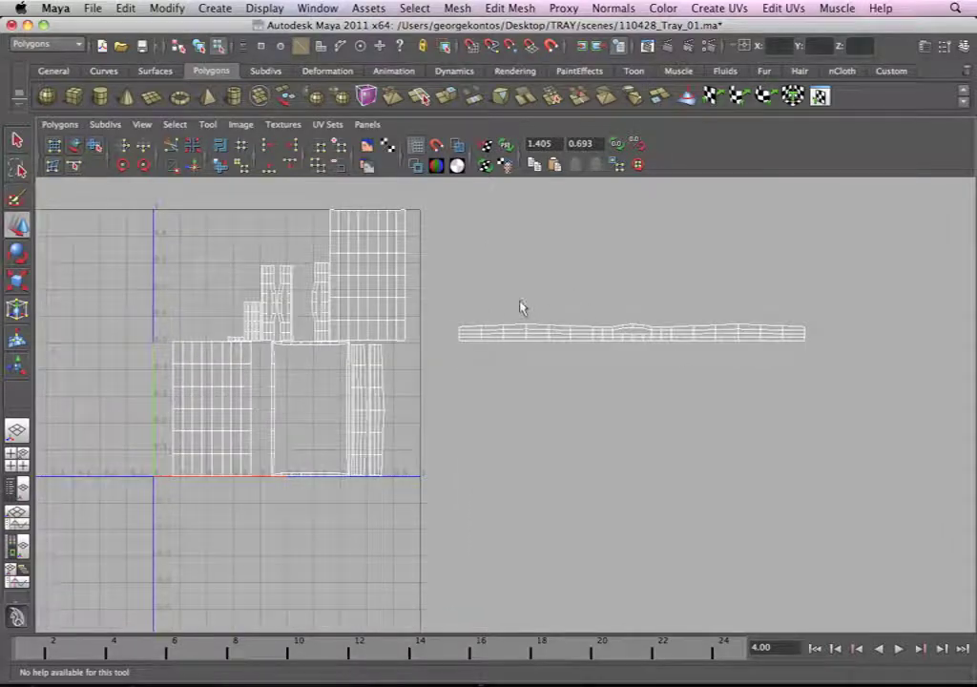
{"action": "middle_click_drag", "start_coordinate": [528, 303], "coordinate": [567, 288], "text": "alt"}
{"action": "right_click_drag", "start_coordinate": [558, 283], "coordinate": [598, 320], "text": "alt"}
{"action": "middle_click_drag", "start_coordinate": [551, 320], "coordinate": [517, 353], "text": "alt"}
{"action": "right_click_drag", "start_coordinate": [598, 294], "coordinate": [410, 283], "text": "alt"}
{"action": "middle_click_drag", "start_coordinate": [630, 349], "coordinate": [509, 345], "text": "alt"}
Step: Select all UVs of the joined strip and move it farther away from the UV tile
{"action": "right_click_drag", "start_coordinate": [506, 346], "coordinate": [562, 345]}
{"action": "left_click_drag", "start_coordinate": [340, 312], "coordinate": [756, 451]}
{"action": "left_click_drag", "start_coordinate": [512, 349], "coordinate": [769, 338]}
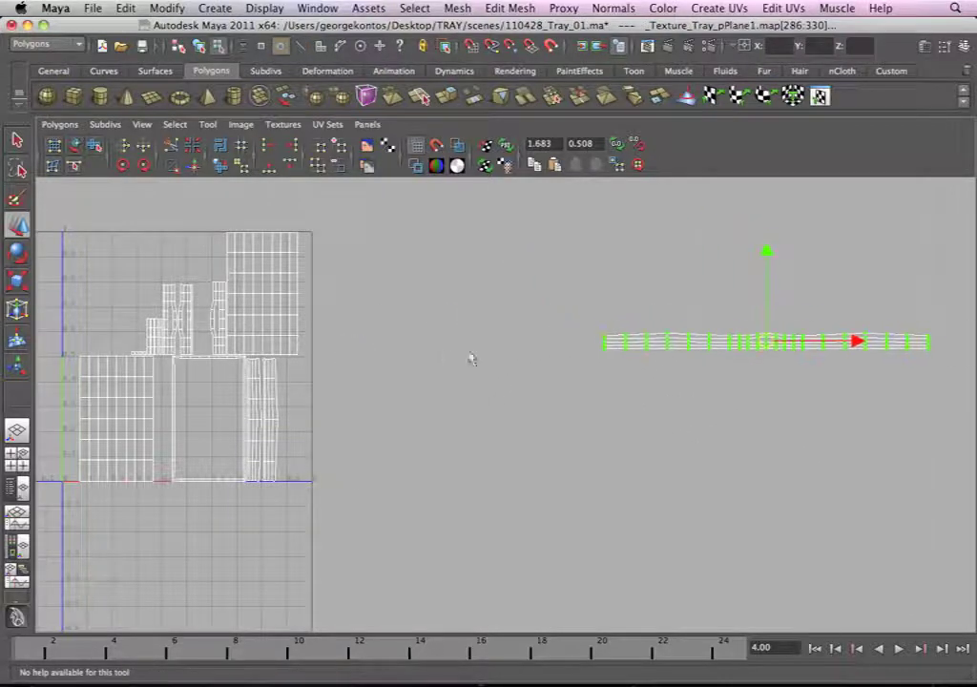
{"action": "middle_click_drag", "start_coordinate": [673, 319], "coordinate": [648, 308], "text": "alt"}
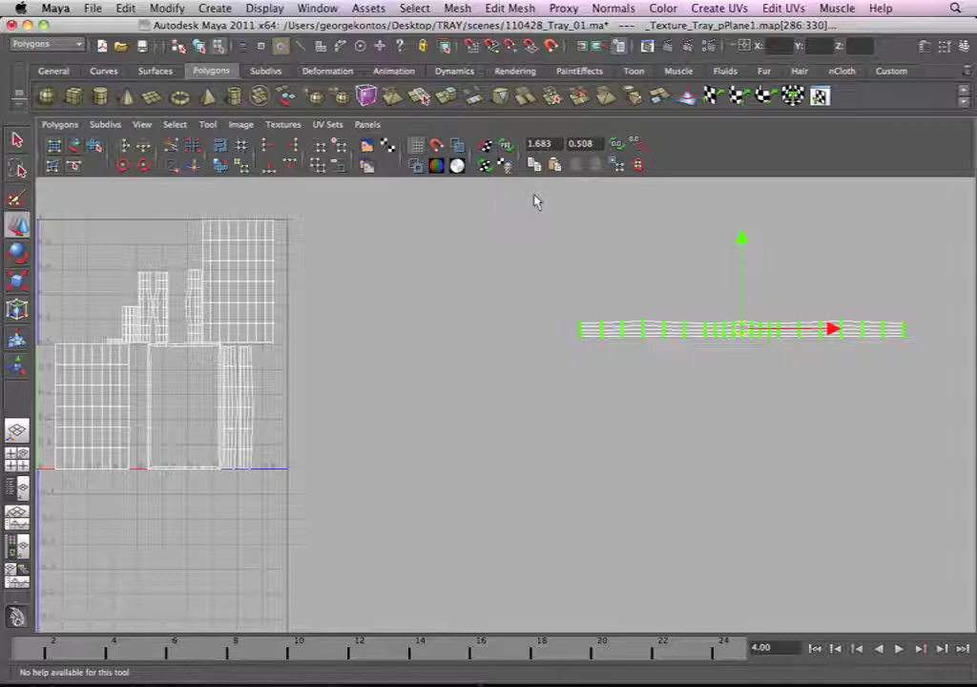
Step: Inspect the tray's handle end in the perspective view and select a UV on its outer face beside the corner
{"action": "key", "text": "space"}
{"action": "right_click_drag", "start_coordinate": [677, 314], "coordinate": [505, 308], "text": "alt"}
{"action": "left_click_drag", "start_coordinate": [505, 307], "coordinate": [592, 334], "text": "alt"}
{"action": "middle_click_drag", "start_coordinate": [592, 334], "coordinate": [616, 330], "text": "alt"}
{"action": "right_click_drag", "start_coordinate": [616, 330], "coordinate": [712, 380], "text": "alt"}
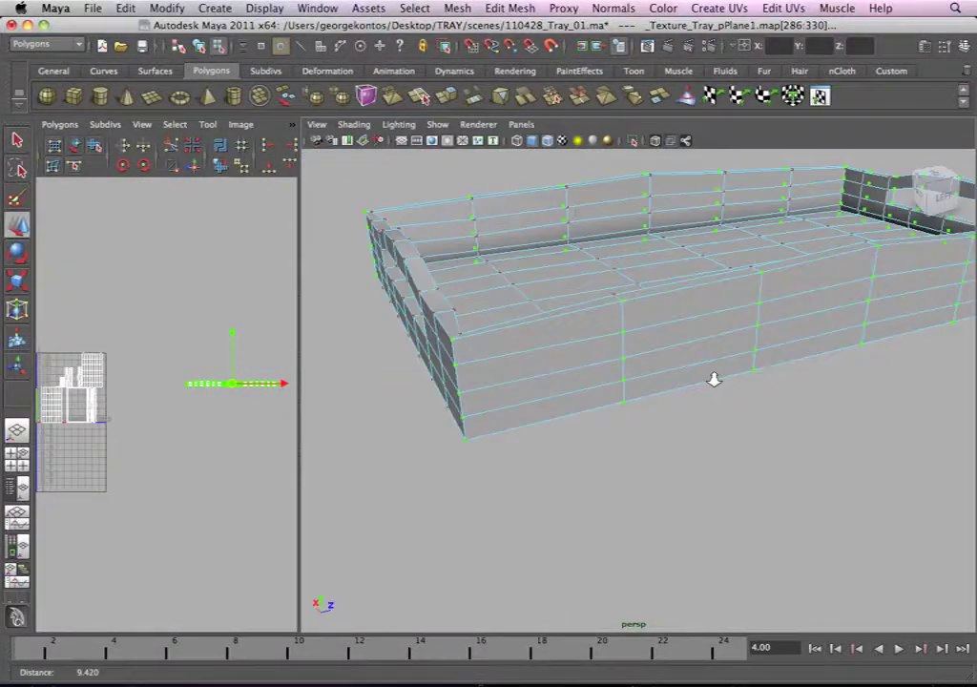
{"action": "left_click_drag", "start_coordinate": [713, 380], "coordinate": [596, 373], "text": "alt"}
{"action": "mouse_move", "coordinate": [644, 368]}
{"action": "right_mouse_down"}
{"action": "mouse_move", "coordinate": [657, 359]}
{"action": "mouse_move", "coordinate": [651, 393]}
{"action": "mouse_move", "coordinate": [647, 361]}
{"action": "right_mouse_up"}
{"action": "left_click", "coordinate": [608, 346]}
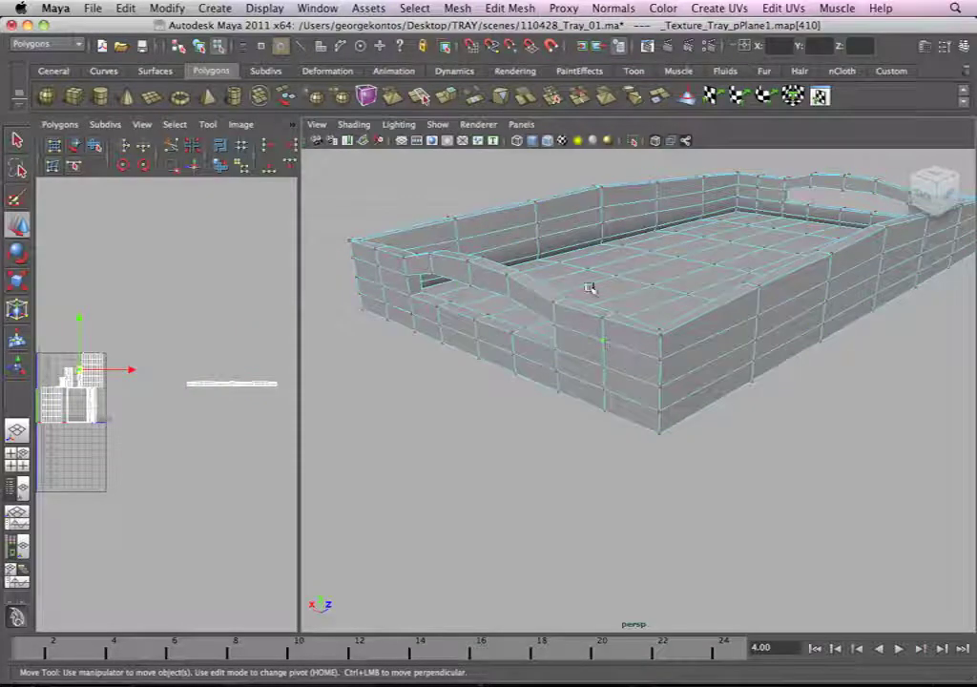
Step: Expand the selection to the whole handle end shell and move it out of the UV tile toward the joined strip's left end
{"action": "right_click_drag", "start_coordinate": [590, 288], "coordinate": [410, 333], "text": "alt"}
{"action": "key", "text": "space"}
{"action": "middle_click_drag", "start_coordinate": [176, 330], "coordinate": [405, 393], "text": "alt"}
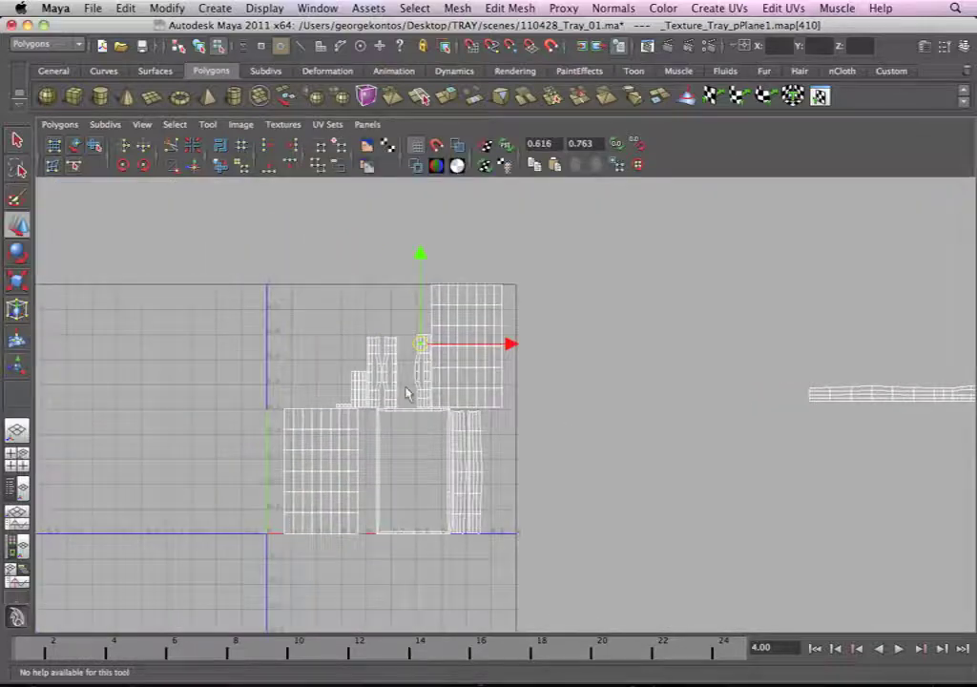
{"action": "right_click_drag", "start_coordinate": [405, 393], "coordinate": [595, 404], "text": "alt"}
{"action": "right_click_drag", "start_coordinate": [387, 318], "coordinate": [419, 290], "text": "ctrl"}
{"action": "left_click_drag", "start_coordinate": [388, 359], "coordinate": [785, 410]}
{"action": "middle_click_drag", "start_coordinate": [691, 356], "coordinate": [399, 301], "text": "alt"}
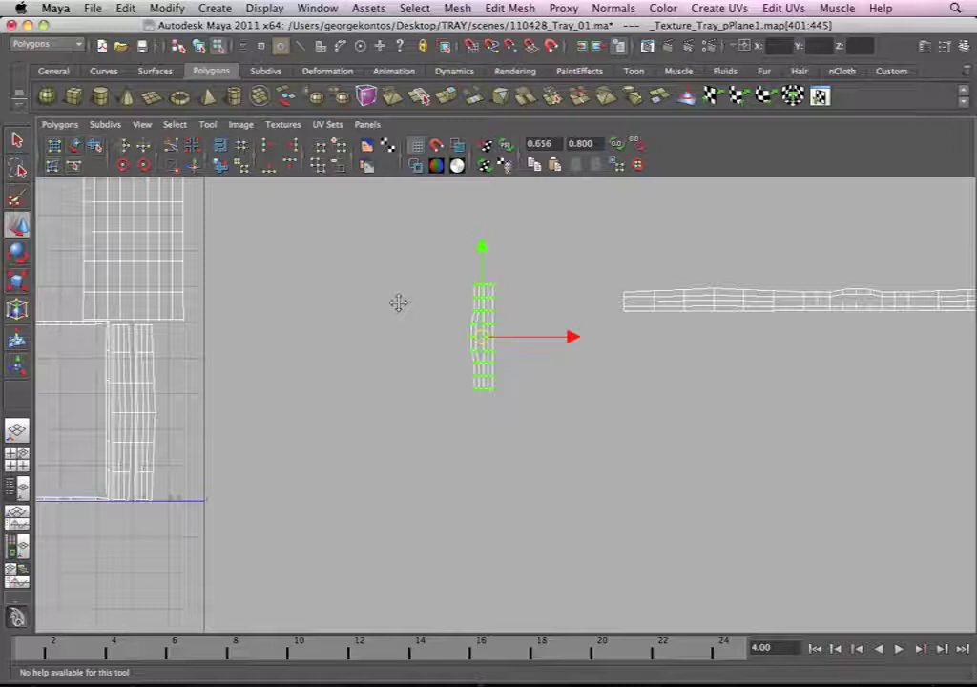
Step: Rotate the handle end shell 90 degrees clockwise so that it lies horizontally
{"action": "left_click", "coordinate": [143, 165]}
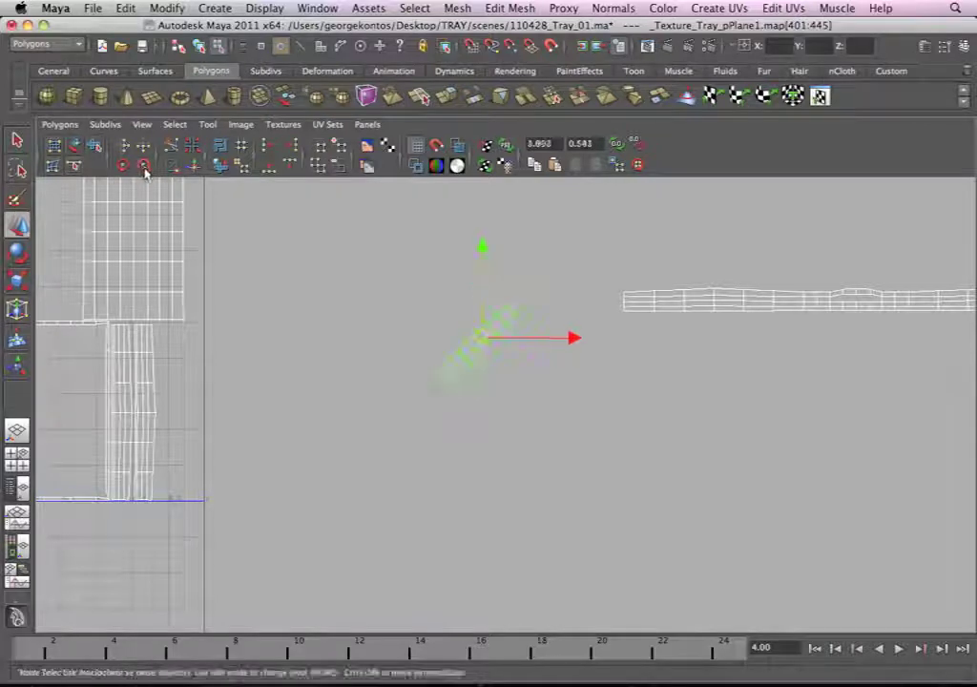
{"action": "middle_click_drag", "start_coordinate": [435, 300], "coordinate": [261, 283], "text": "alt"}
{"action": "left_click", "coordinate": [143, 165]}
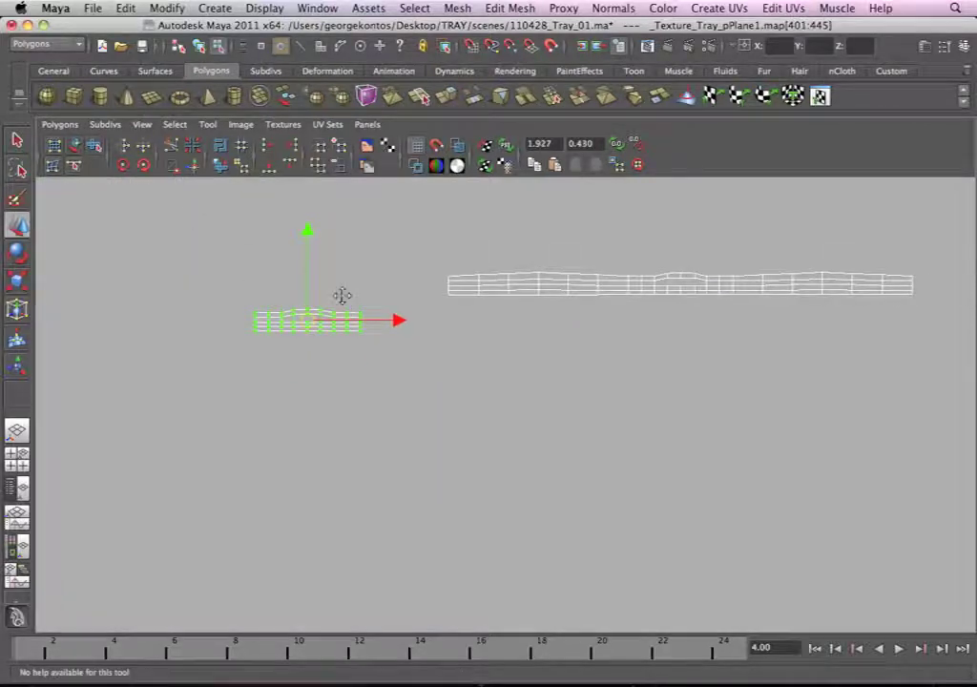
Step: Move the handle end shell level with the joined strip, just off the strip's left end
{"action": "middle_click_drag", "start_coordinate": [344, 307], "coordinate": [378, 285], "text": "alt"}
{"action": "right_click_drag", "start_coordinate": [378, 286], "coordinate": [511, 395], "text": "alt"}
{"action": "middle_click_drag", "start_coordinate": [373, 196], "coordinate": [430, 412], "text": "alt"}
{"action": "right_click_drag", "start_coordinate": [429, 412], "coordinate": [335, 467], "text": "alt"}
{"action": "middle_click_drag", "start_coordinate": [285, 498], "coordinate": [414, 430], "text": "alt"}
Step: Switch to edge selection, select the edges around the handle end shell's right end and try to join them with Move and Sew UV Edges
{"action": "right_click_drag", "start_coordinate": [435, 428], "coordinate": [446, 395]}
{"action": "right_click_drag", "start_coordinate": [661, 495], "coordinate": [521, 380], "text": "alt"}
{"action": "left_click_drag", "start_coordinate": [521, 458], "coordinate": [537, 523]}
{"action": "right_click_drag", "start_coordinate": [535, 513], "coordinate": [484, 405], "text": "alt"}
{"action": "right_click_drag", "start_coordinate": [630, 421], "coordinate": [602, 465], "text": "alt"}
{"action": "middle_click_drag", "start_coordinate": [506, 429], "coordinate": [477, 423], "text": "alt"}
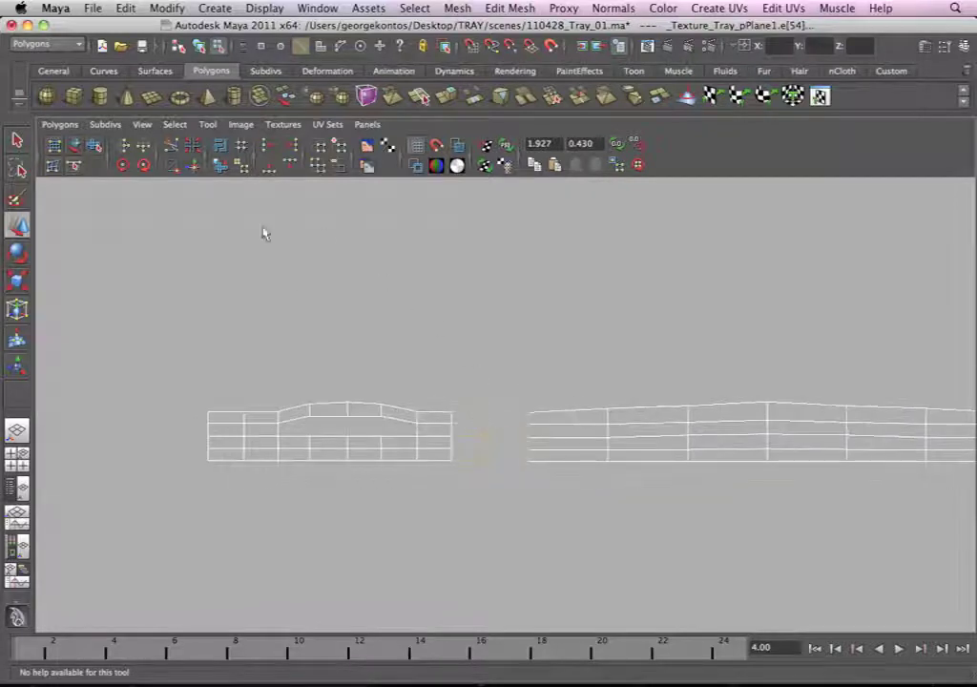
{"action": "left_click", "coordinate": [59, 124]}
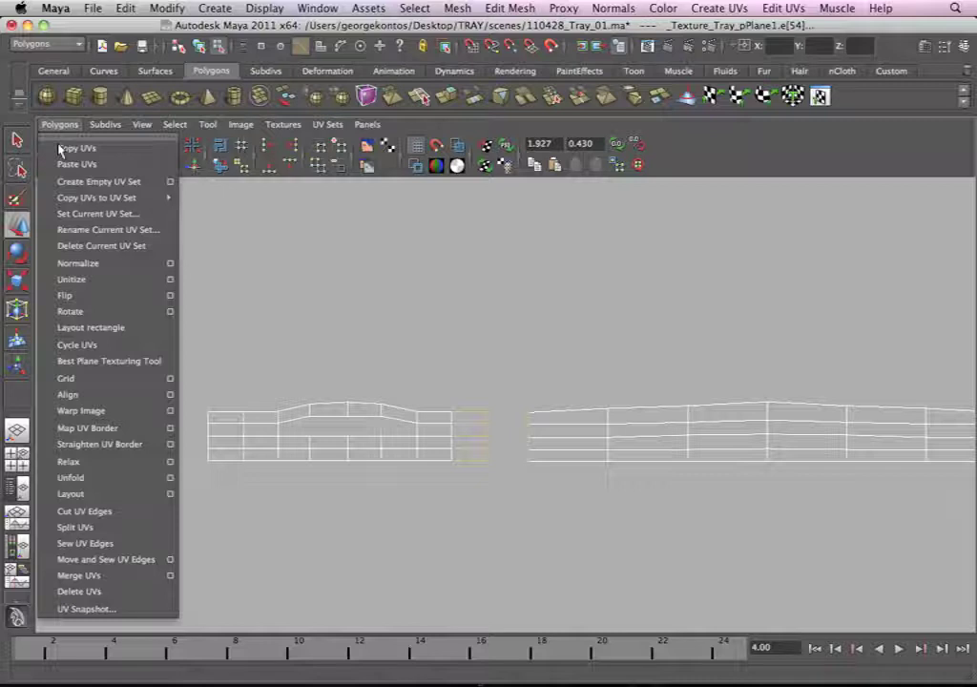
{"action": "left_click", "coordinate": [105, 559]}
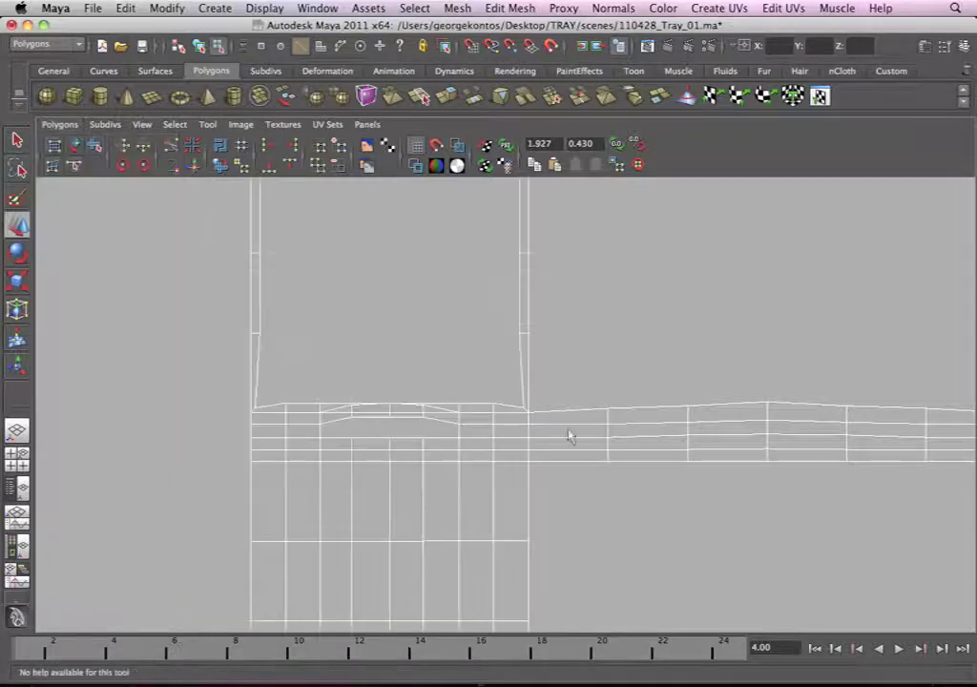
Step: Check the sewn shells in the layout and undo the last Move and Sew UV Edges
{"action": "right_click_drag", "start_coordinate": [173, 264], "coordinate": [151, 282], "text": "alt"}
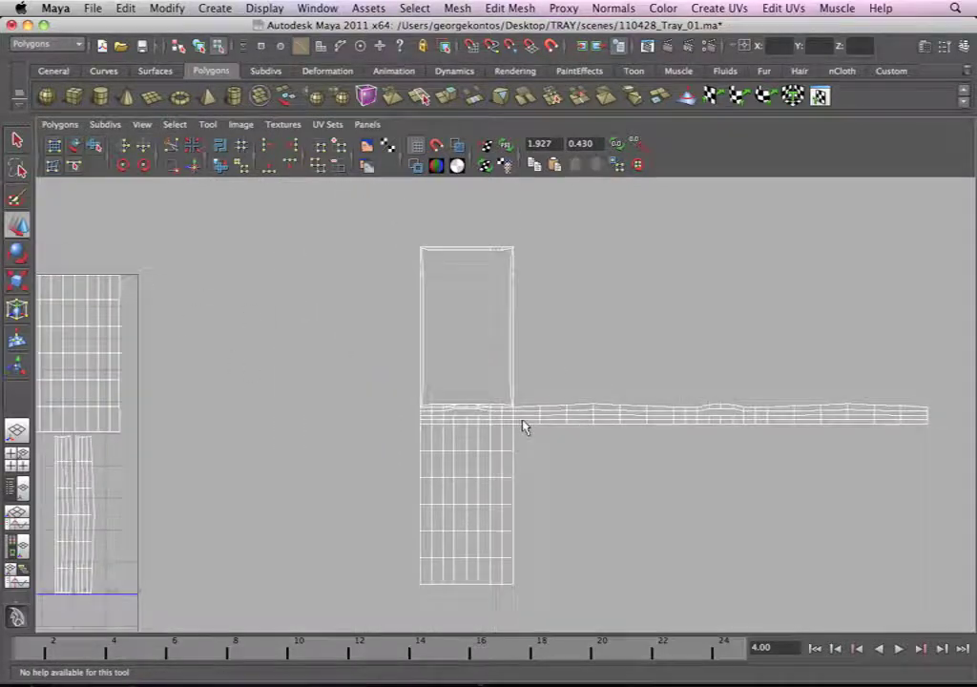
{"action": "right_click_drag", "start_coordinate": [522, 421], "coordinate": [388, 322], "text": "alt"}
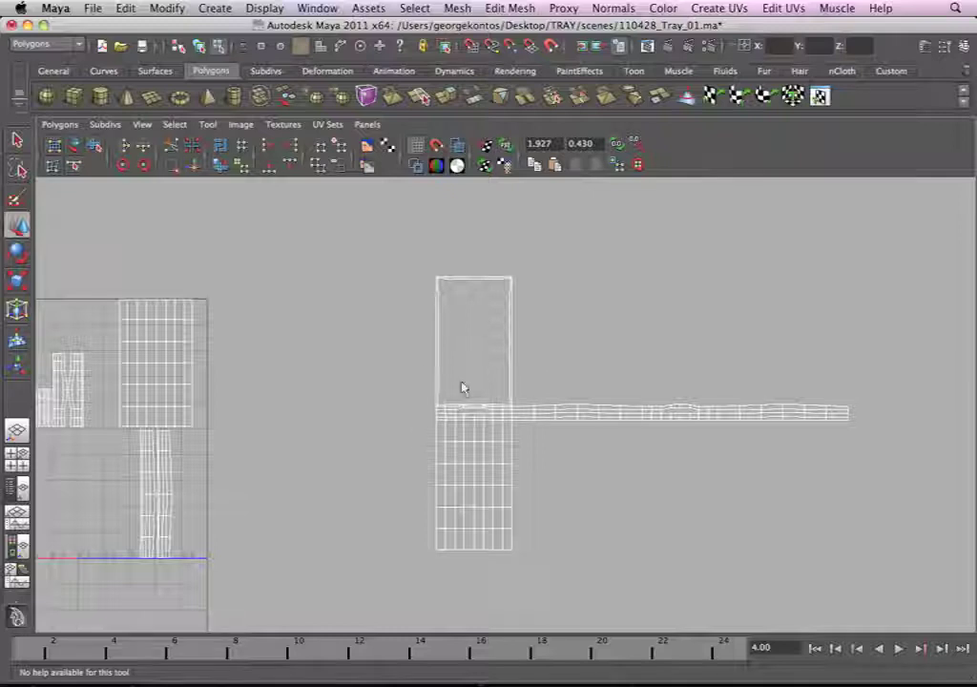
{"action": "right_click_drag", "start_coordinate": [500, 410], "coordinate": [668, 497], "text": "alt"}
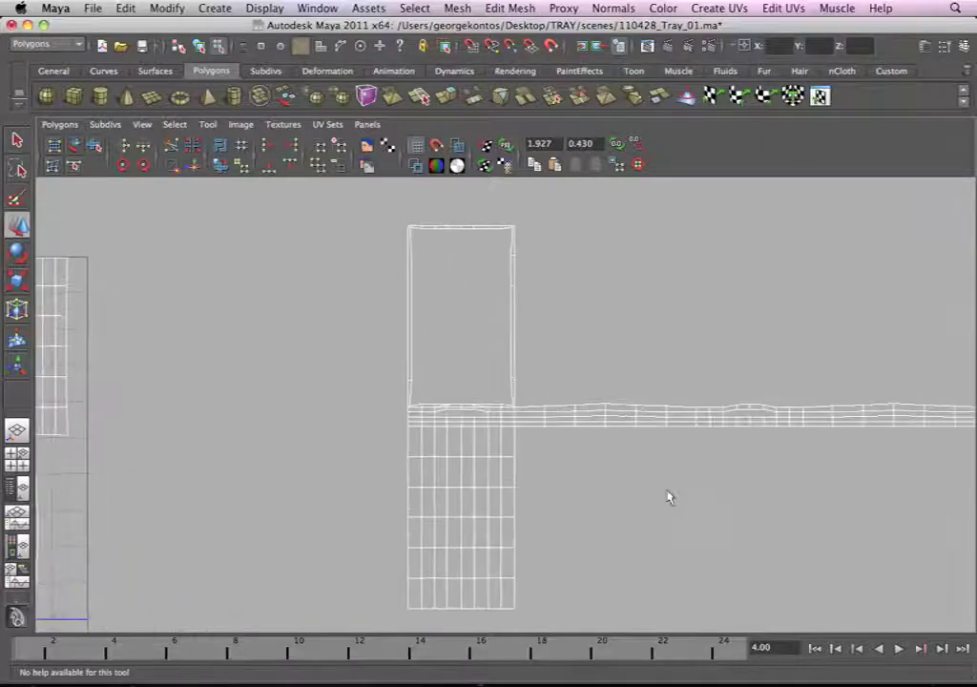
{"action": "key", "text": "z"}
Step: Examine the separated handle end shell and the remaining shells in the UV tile
{"action": "right_click_drag", "start_coordinate": [451, 422], "coordinate": [734, 538], "text": "alt"}
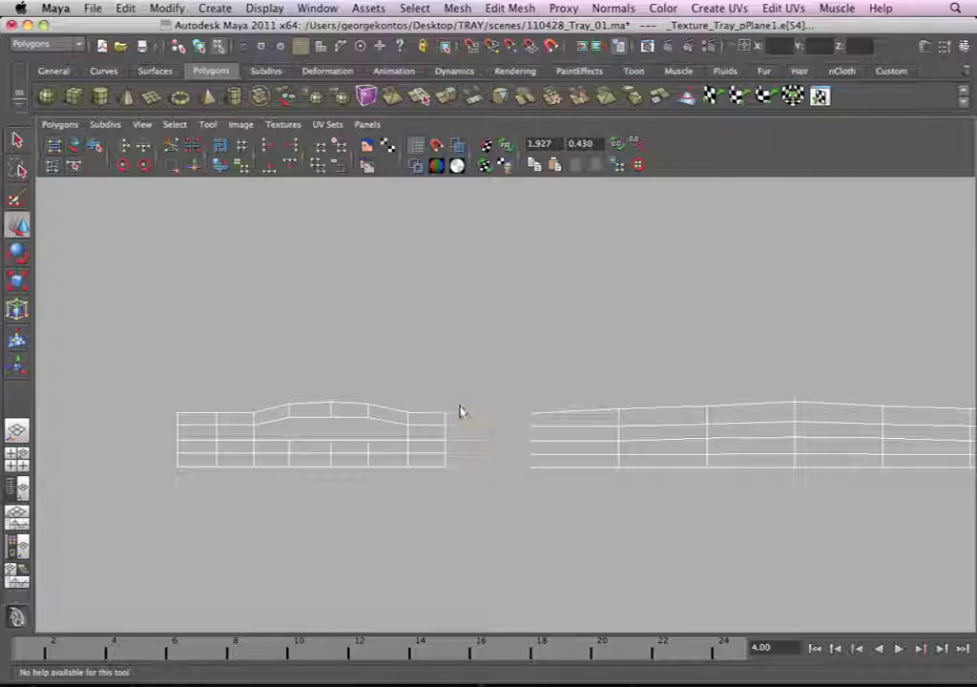
{"action": "middle_click_drag", "start_coordinate": [377, 462], "coordinate": [581, 457], "text": "alt"}
{"action": "right_click_drag", "start_coordinate": [401, 410], "coordinate": [307, 358], "text": "alt"}
{"action": "right_click_drag", "start_coordinate": [396, 449], "coordinate": [305, 412], "text": "alt"}
{"action": "middle_click_drag", "start_coordinate": [46, 362], "coordinate": [319, 327], "text": "alt"}
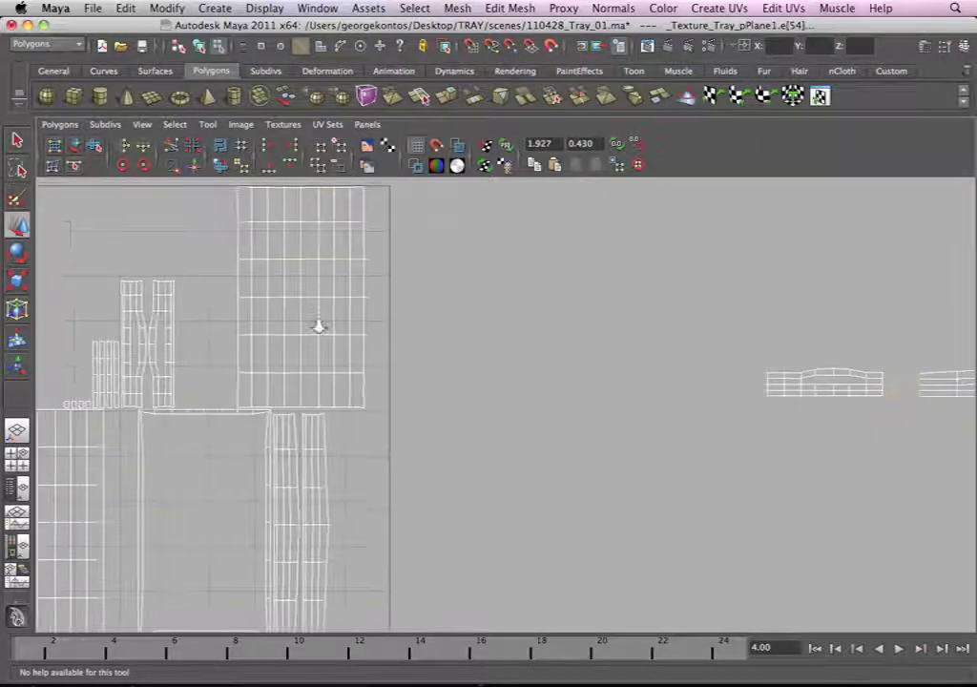
{"action": "right_click_drag", "start_coordinate": [318, 326], "coordinate": [197, 382], "text": "alt"}
{"action": "middle_click_drag", "start_coordinate": [275, 333], "coordinate": [228, 362], "text": "alt"}
{"action": "right_click_drag", "start_coordinate": [329, 315], "coordinate": [270, 280], "text": "alt"}
{"action": "middle_click_drag", "start_coordinate": [613, 367], "coordinate": [532, 353], "text": "alt"}
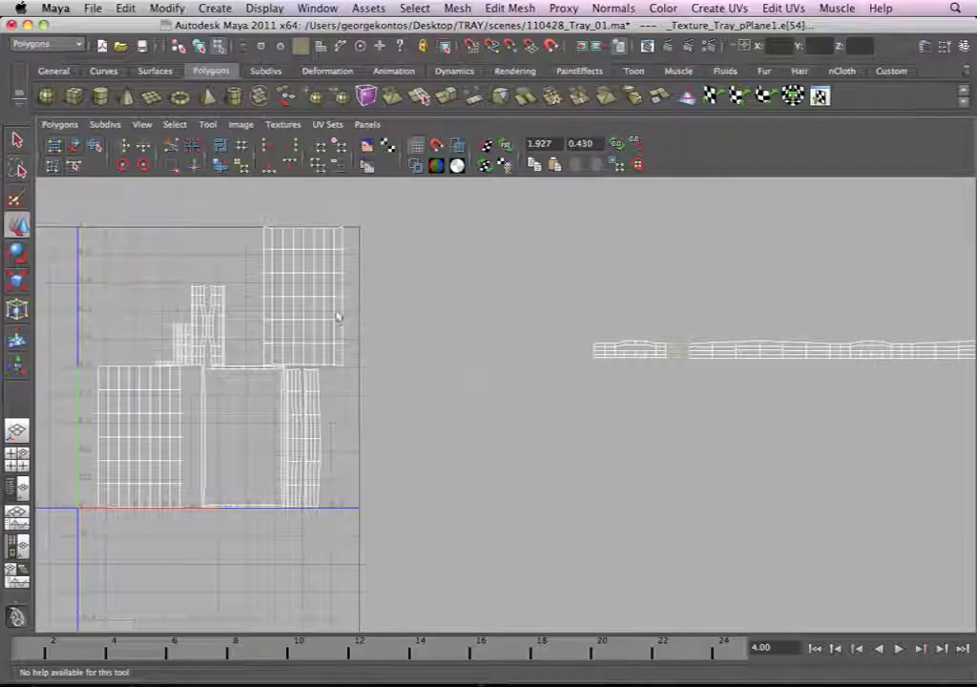
{"action": "right_click_drag", "start_coordinate": [352, 306], "coordinate": [345, 280]}
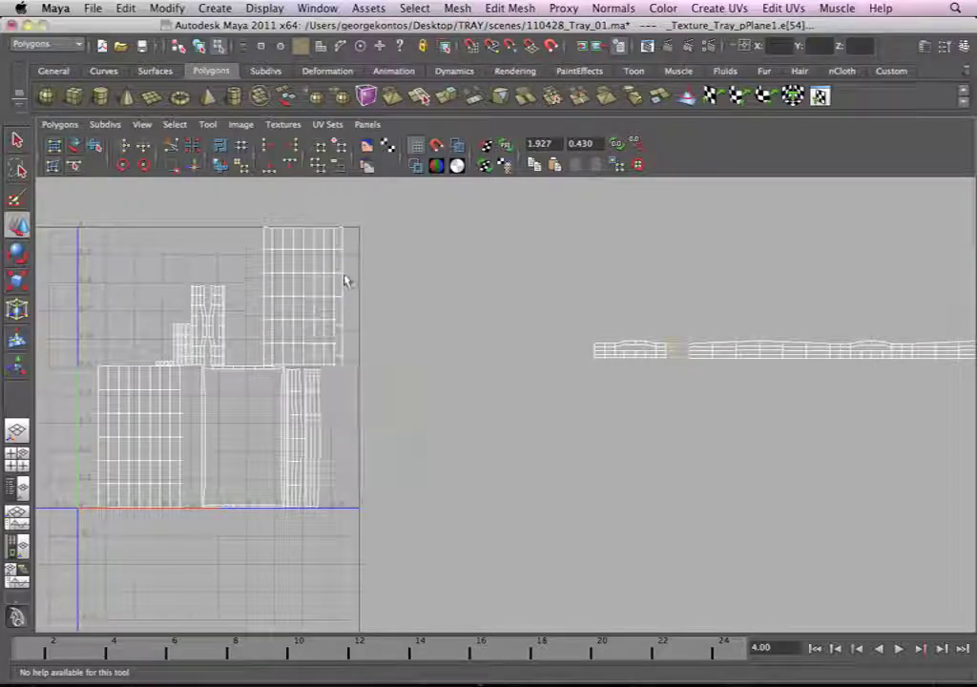
{"action": "middle_click_drag", "start_coordinate": [372, 311], "coordinate": [519, 308], "text": "alt"}
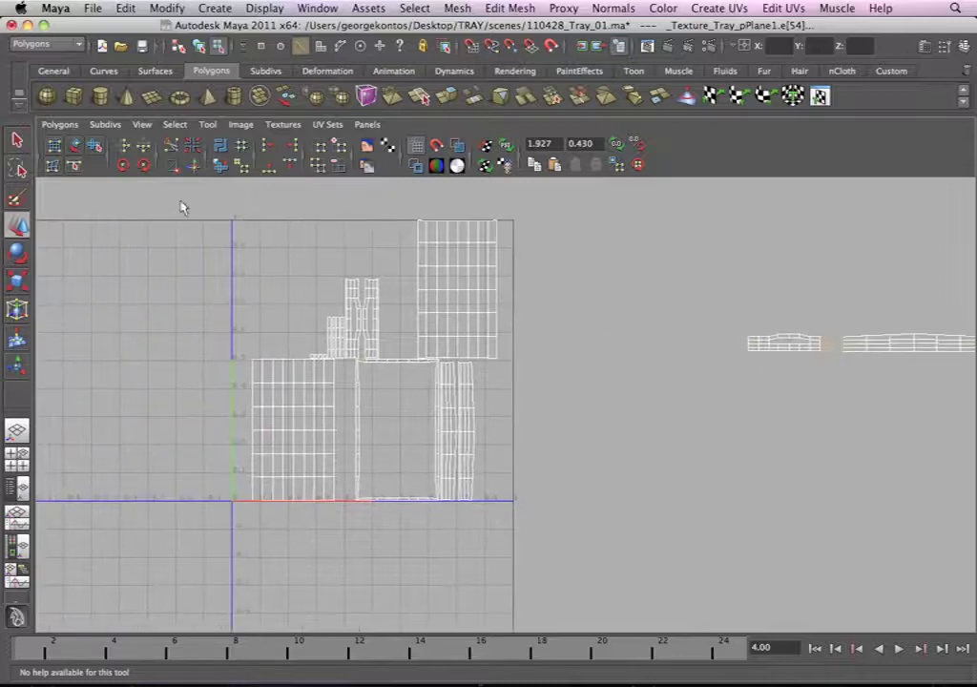
Step: Correct the edge selection at the handle end shell's right end and join the shell to the strip with Move and Sew UV Edges
{"action": "left_click_drag", "start_coordinate": [635, 583], "coordinate": [638, 589]}
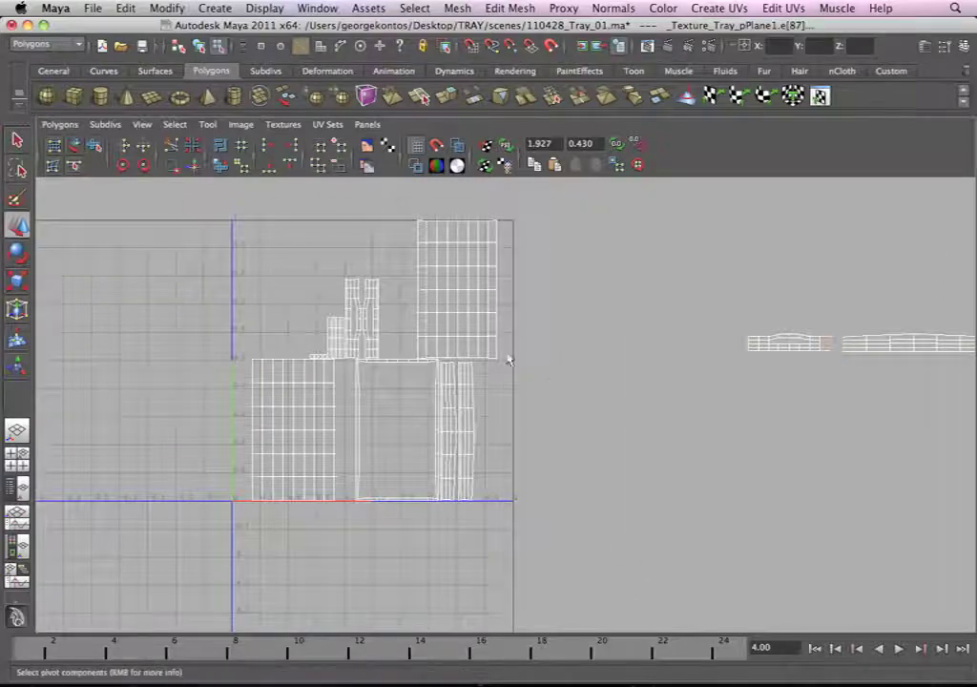
{"action": "middle_click_drag", "start_coordinate": [596, 391], "coordinate": [303, 414], "text": "alt"}
{"action": "right_click_drag", "start_coordinate": [573, 368], "coordinate": [635, 432], "text": "alt"}
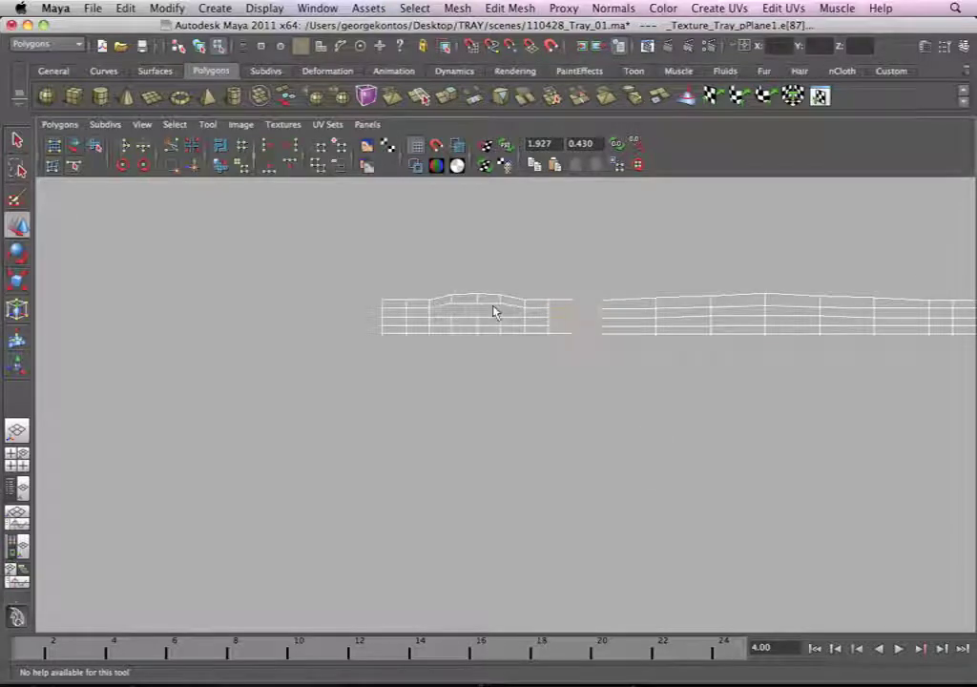
{"action": "middle_click_drag", "start_coordinate": [497, 375], "coordinate": [414, 392], "text": "alt"}
{"action": "right_click_drag", "start_coordinate": [414, 392], "coordinate": [512, 383], "text": "alt"}
{"action": "middle_click_drag", "start_coordinate": [513, 384], "coordinate": [570, 463], "text": "alt"}
{"action": "right_click_drag", "start_coordinate": [570, 463], "coordinate": [601, 463], "text": "alt"}
{"action": "left_click", "coordinate": [74, 124]}
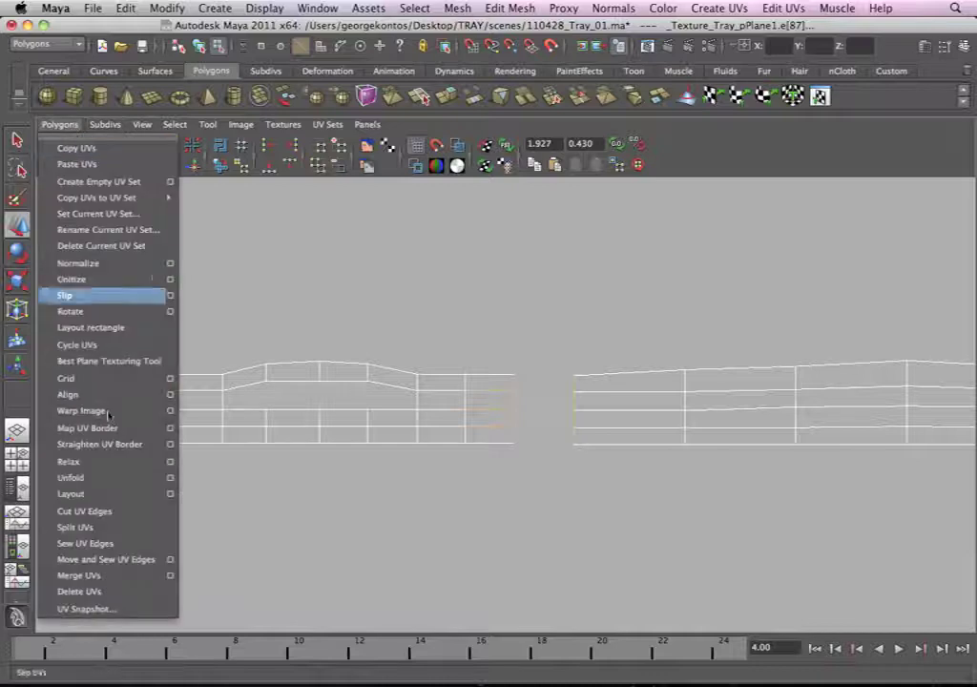
{"action": "left_click", "coordinate": [129, 563]}
Step: Examine the extended outer side strip and compare it with the shells left in the UV tile
{"action": "scroll", "coordinate": [610, 361], "scroll_direction": "down", "scroll_amount": 2}
{"action": "right_click_drag", "start_coordinate": [627, 357], "coordinate": [245, 300], "text": "alt"}
{"action": "middle_click_drag", "start_coordinate": [552, 388], "coordinate": [320, 388], "text": "alt"}
{"action": "right_click_drag", "start_coordinate": [486, 370], "coordinate": [191, 269], "text": "alt"}
{"action": "middle_click_drag", "start_coordinate": [492, 417], "coordinate": [490, 356], "text": "alt"}
{"action": "right_click_drag", "start_coordinate": [519, 359], "coordinate": [425, 324], "text": "alt"}
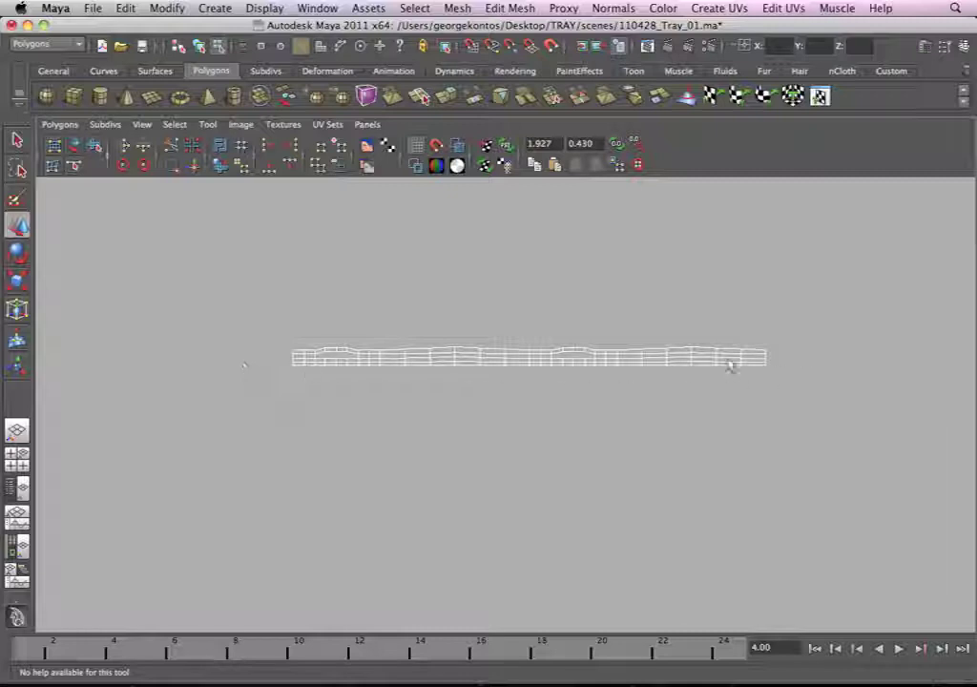
{"action": "middle_click_drag", "start_coordinate": [400, 339], "coordinate": [484, 338], "text": "alt"}
{"action": "right_click_drag", "start_coordinate": [484, 337], "coordinate": [258, 265], "text": "alt"}
{"action": "middle_click_drag", "start_coordinate": [380, 341], "coordinate": [393, 327], "text": "alt"}
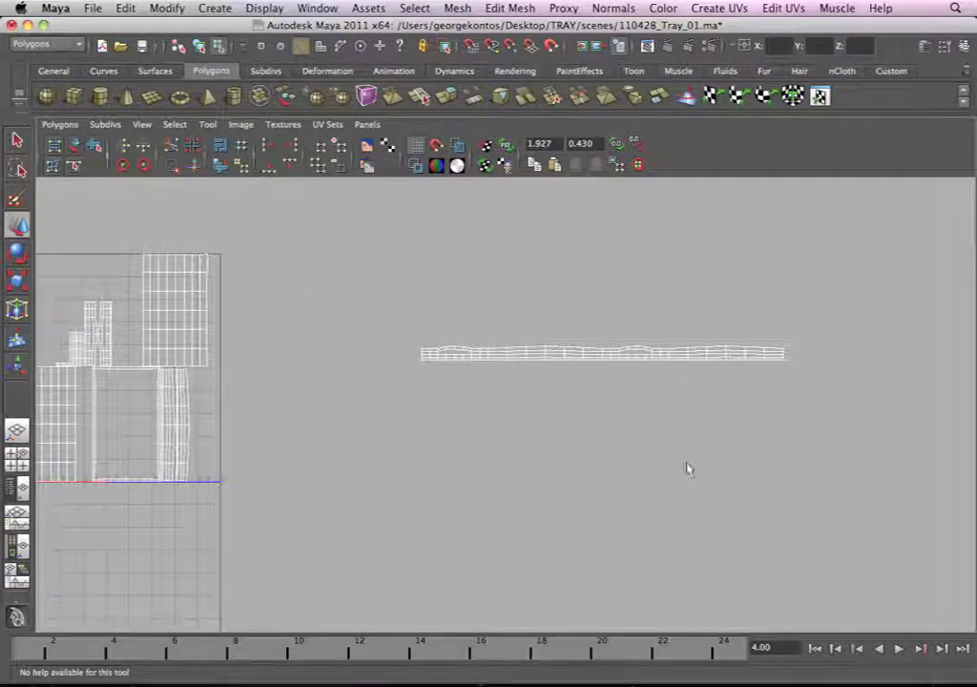
{"action": "right_click_drag", "start_coordinate": [521, 414], "coordinate": [338, 282], "text": "alt"}
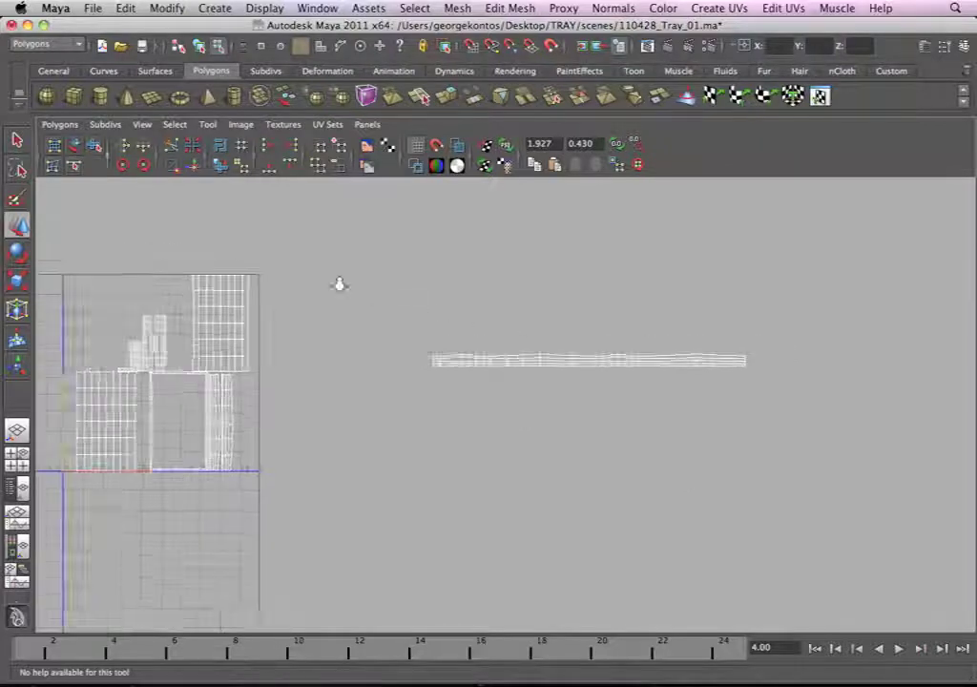
{"action": "middle_click_drag", "start_coordinate": [338, 281], "coordinate": [460, 328], "text": "alt"}
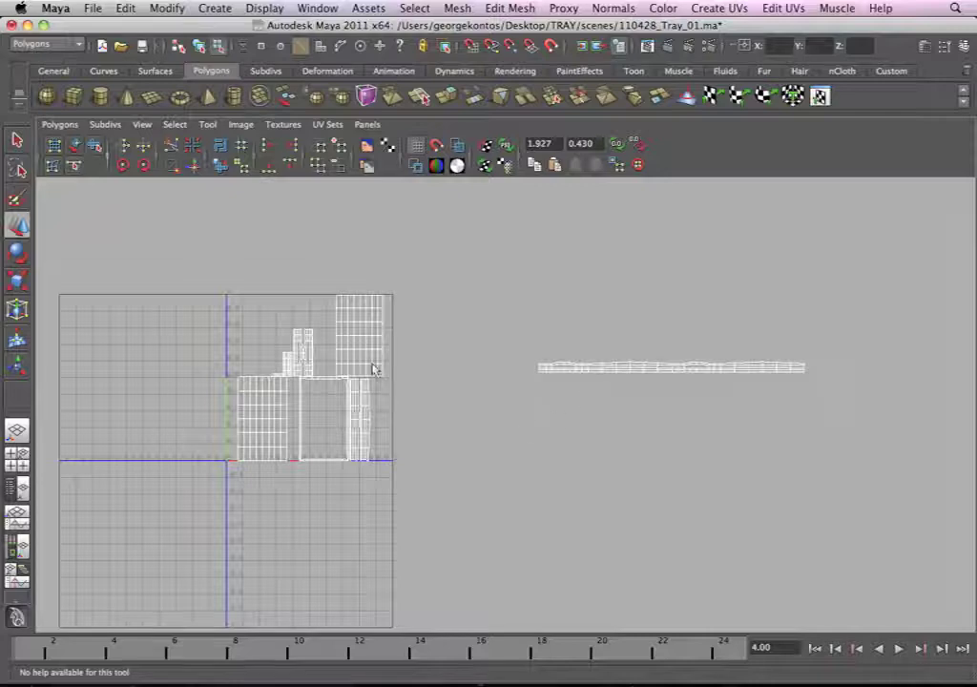
{"action": "right_click_drag", "start_coordinate": [374, 368], "coordinate": [617, 461], "text": "alt"}
{"action": "middle_click_drag", "start_coordinate": [584, 435], "coordinate": [665, 453], "text": "alt"}
{"action": "right_click_drag", "start_coordinate": [344, 412], "coordinate": [438, 419], "text": "alt"}
{"action": "middle_click_drag", "start_coordinate": [438, 419], "coordinate": [516, 421], "text": "alt"}
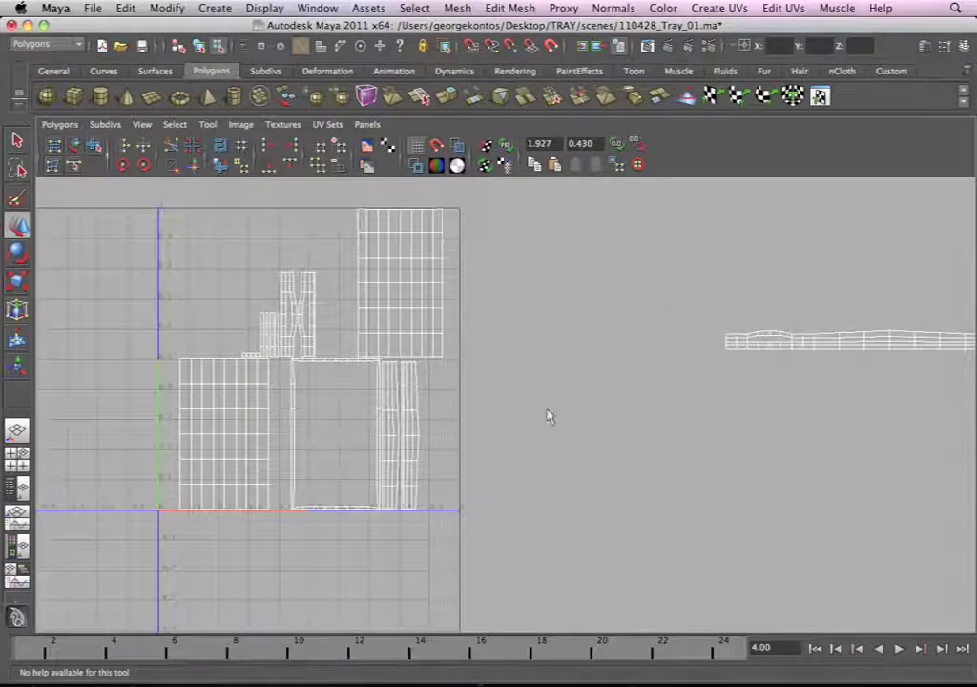
{"action": "right_click_drag", "start_coordinate": [521, 412], "coordinate": [436, 398], "text": "alt"}
{"action": "middle_click_drag", "start_coordinate": [441, 395], "coordinate": [382, 385], "text": "alt"}
Step: Inspect the tray's top rim and inner walls from several angles in the perspective view
{"action": "key", "text": "space"}
{"action": "left_click_drag", "start_coordinate": [649, 348], "coordinate": [611, 358], "text": "alt"}
{"action": "right_click_drag", "start_coordinate": [611, 358], "coordinate": [752, 393], "text": "alt"}
{"action": "middle_click_drag", "start_coordinate": [752, 393], "coordinate": [742, 410], "text": "alt"}
{"action": "left_click_drag", "start_coordinate": [742, 411], "coordinate": [763, 389], "text": "alt"}
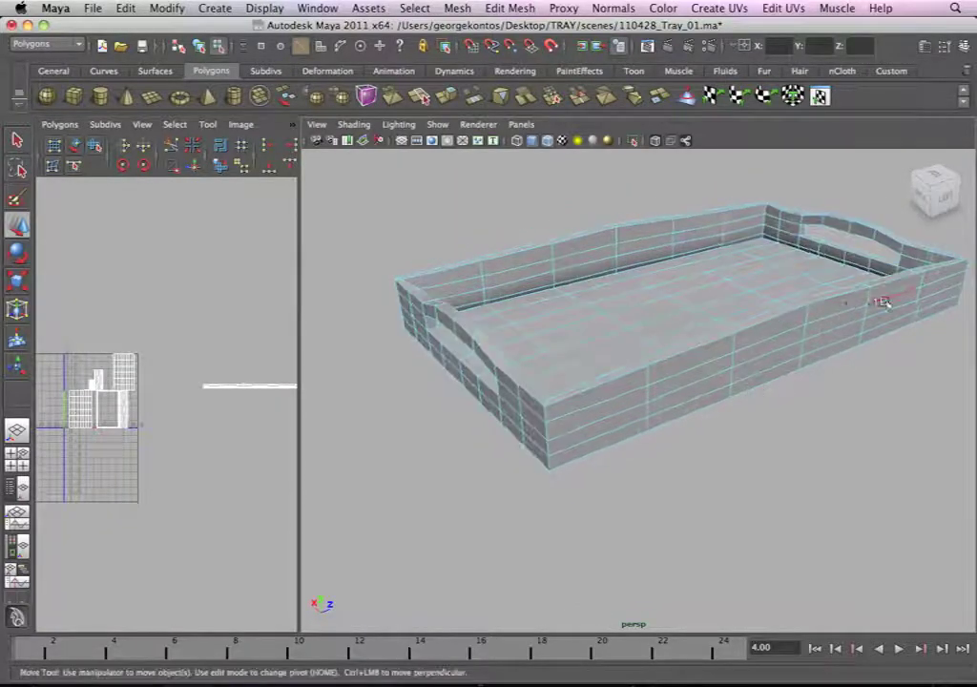
{"action": "left_click_drag", "start_coordinate": [882, 301], "coordinate": [861, 276], "text": "alt"}
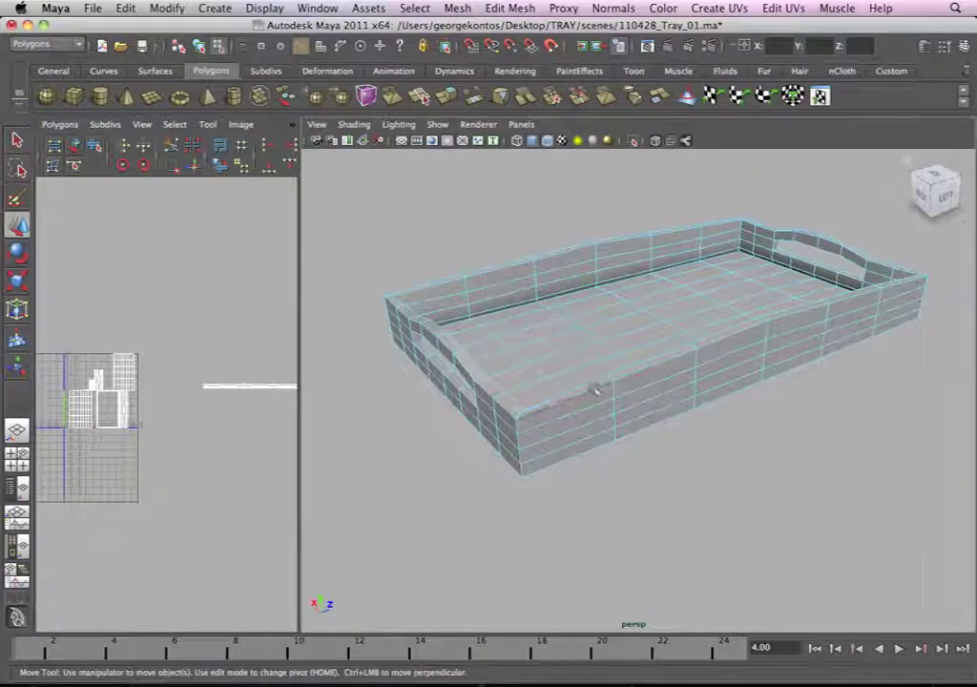
{"action": "left_click_drag", "start_coordinate": [703, 354], "coordinate": [633, 304], "text": "alt"}
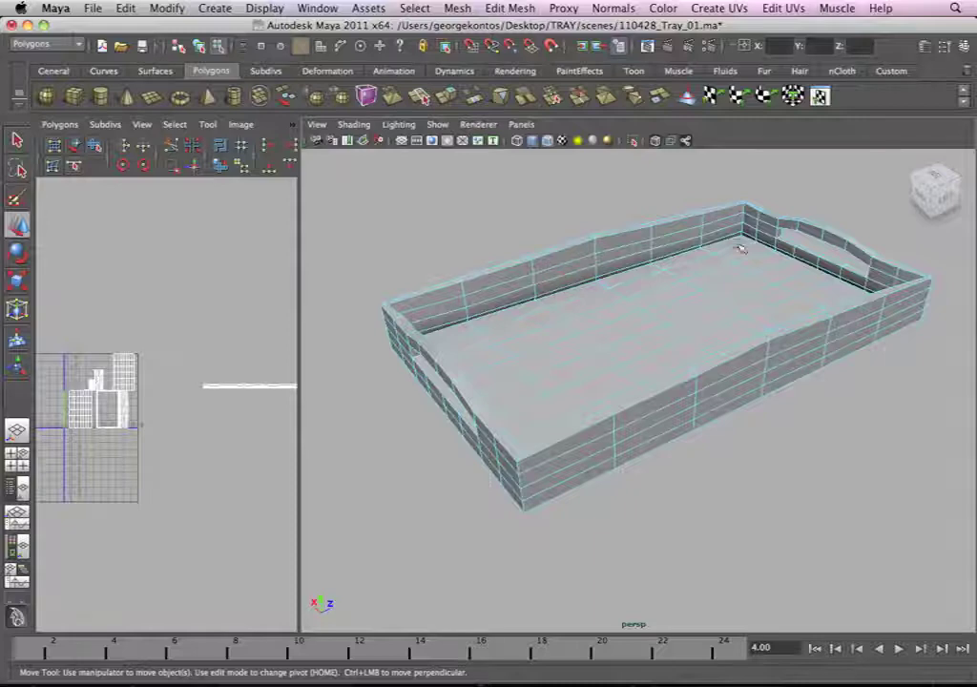
{"action": "left_click_drag", "start_coordinate": [598, 322], "coordinate": [650, 331], "text": "alt"}
Step: Switch to UV selection and select the UVs at a point on the inner top edge of the tray's near long side
{"action": "right_click_drag", "start_coordinate": [650, 331], "coordinate": [702, 325]}
{"action": "left_click", "coordinate": [640, 324]}
{"action": "left_click", "coordinate": [629, 326]}
{"action": "left_click_drag", "start_coordinate": [629, 326], "coordinate": [668, 331], "text": "alt"}
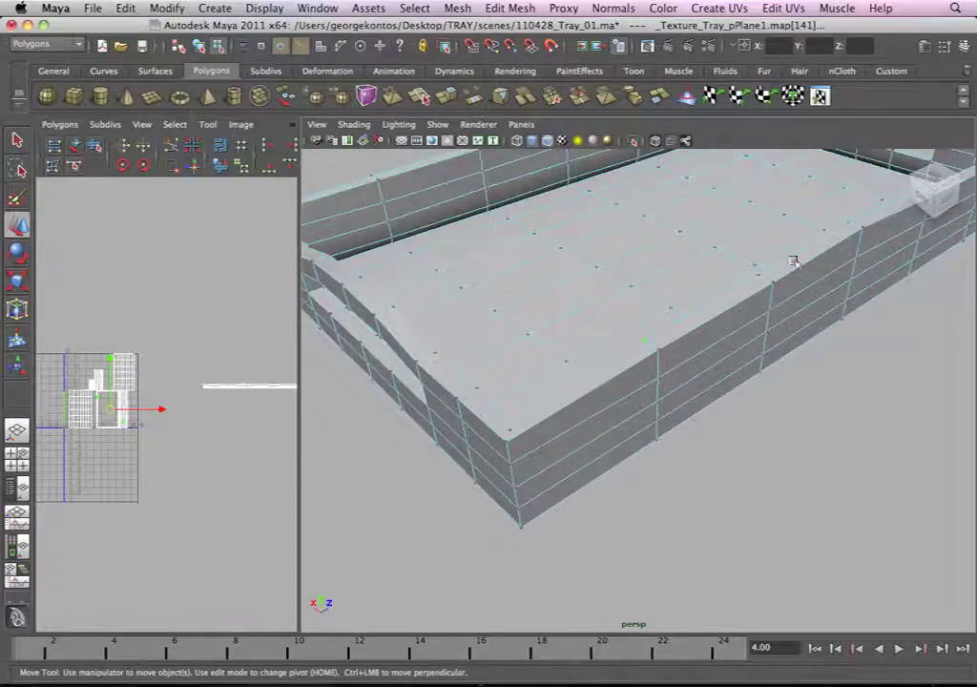
{"action": "right_click_drag", "start_coordinate": [852, 222], "coordinate": [718, 260], "text": "alt"}
{"action": "left_click_drag", "start_coordinate": [717, 259], "coordinate": [628, 307], "text": "alt"}
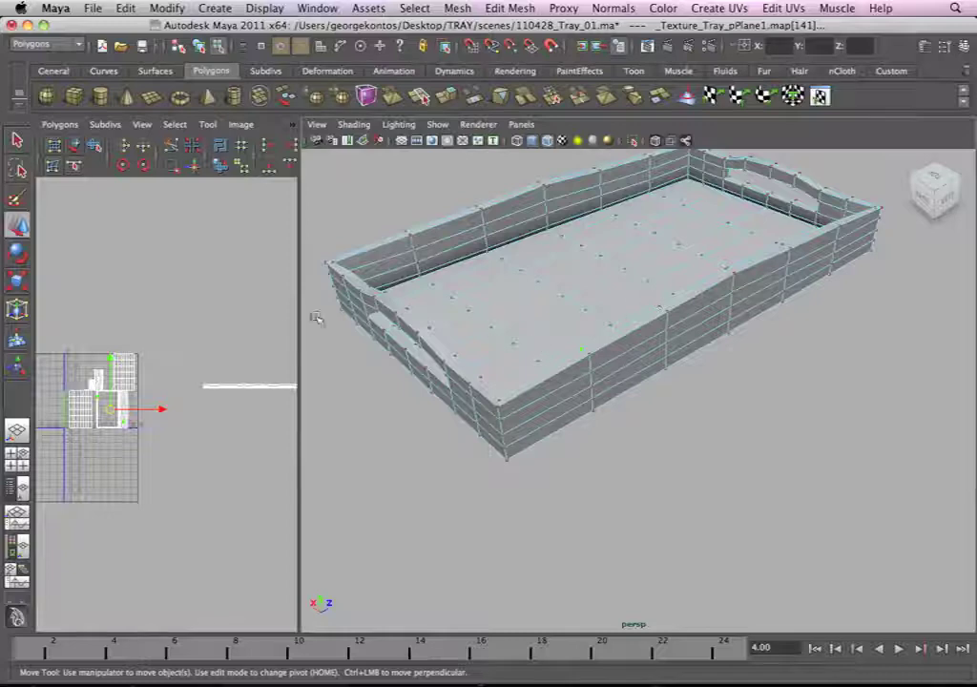
Step: Expand the selection to the whole rim shell and the adjoining side shell and move both out of the UV tile, below the strip's level
{"action": "key", "text": "space"}
{"action": "middle_click_drag", "start_coordinate": [160, 420], "coordinate": [390, 384], "text": "alt"}
{"action": "right_click_drag", "start_coordinate": [390, 383], "coordinate": [460, 412], "text": "alt"}
{"action": "middle_click_drag", "start_coordinate": [303, 295], "coordinate": [342, 329], "text": "alt"}
{"action": "right_click_drag", "start_coordinate": [343, 326], "coordinate": [396, 307], "text": "ctrl"}
{"action": "scroll", "coordinate": [463, 416], "scroll_direction": "down", "scroll_amount": 3}
{"action": "left_click_drag", "start_coordinate": [463, 416], "coordinate": [835, 387]}
{"action": "middle_click_drag", "start_coordinate": [835, 387], "coordinate": [506, 370], "text": "alt"}
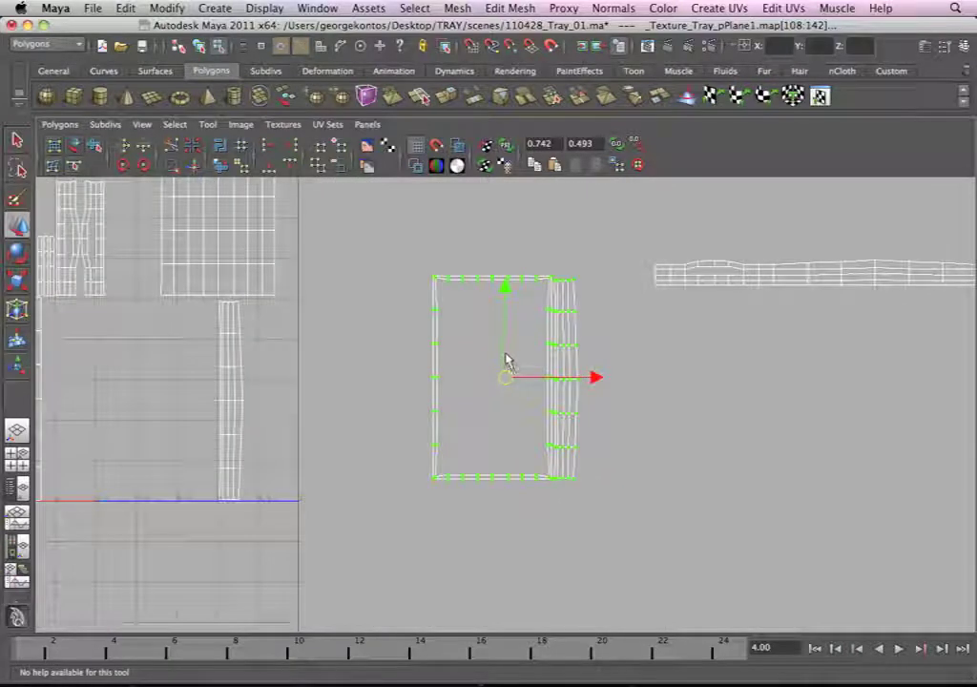
Step: Select the rim shell's UVs and move the shell clear of the overlapping side shell
{"action": "left_click", "coordinate": [596, 305]}
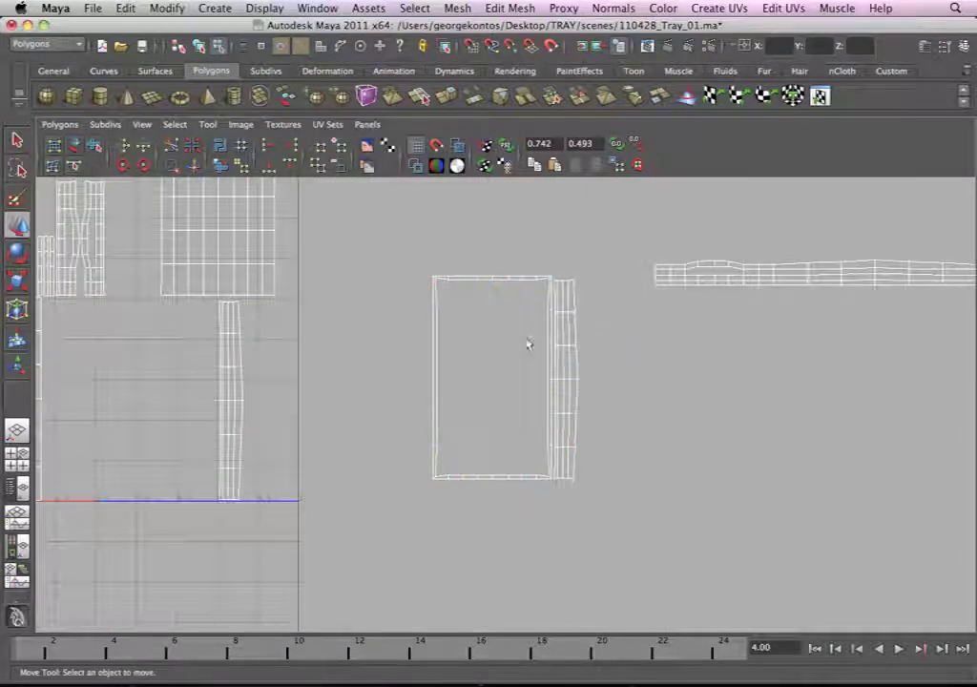
{"action": "right_click_drag", "start_coordinate": [528, 337], "coordinate": [803, 493], "text": "alt"}
{"action": "middle_click_drag", "start_coordinate": [617, 436], "coordinate": [597, 476], "text": "alt"}
{"action": "right_click_drag", "start_coordinate": [552, 238], "coordinate": [589, 225]}
{"action": "left_click", "coordinate": [556, 229]}
{"action": "right_click_drag", "start_coordinate": [534, 296], "coordinate": [484, 318], "text": "alt"}
{"action": "left_click_drag", "start_coordinate": [462, 403], "coordinate": [402, 406]}
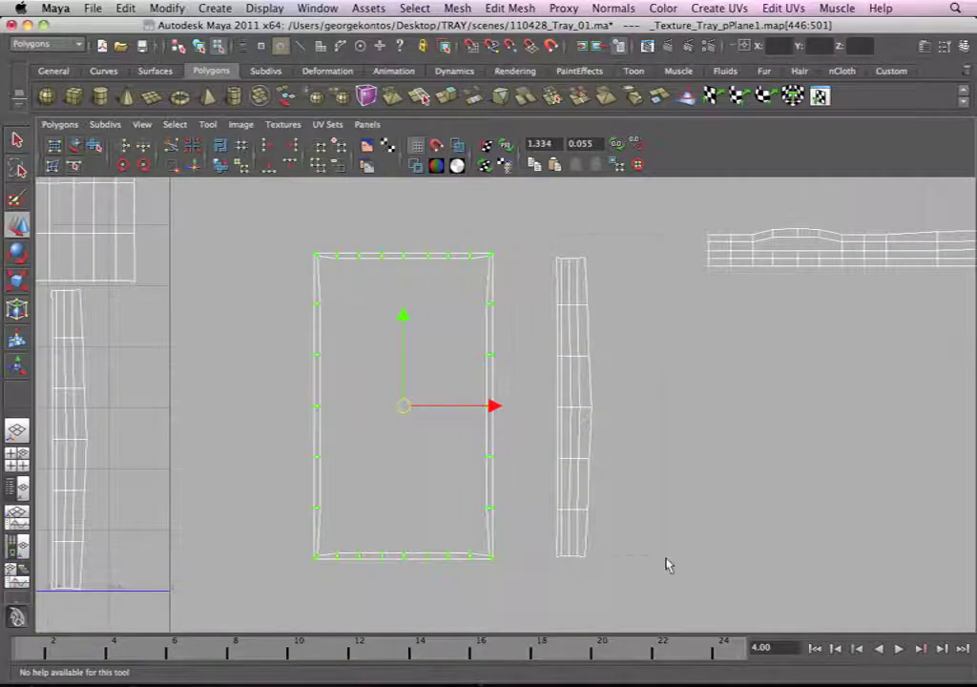
Step: Move the loose side shell back to the UV tile's border and place the rim shell between the tile and the outer strip
{"action": "left_click_drag", "start_coordinate": [666, 558], "coordinate": [666, 559]}
{"action": "right_click_drag", "start_coordinate": [620, 343], "coordinate": [547, 343], "text": "alt"}
{"action": "left_click_drag", "start_coordinate": [559, 408], "coordinate": [292, 457]}
{"action": "left_click_drag", "start_coordinate": [347, 274], "coordinate": [582, 564]}
{"action": "left_click_drag", "start_coordinate": [438, 406], "coordinate": [516, 421]}
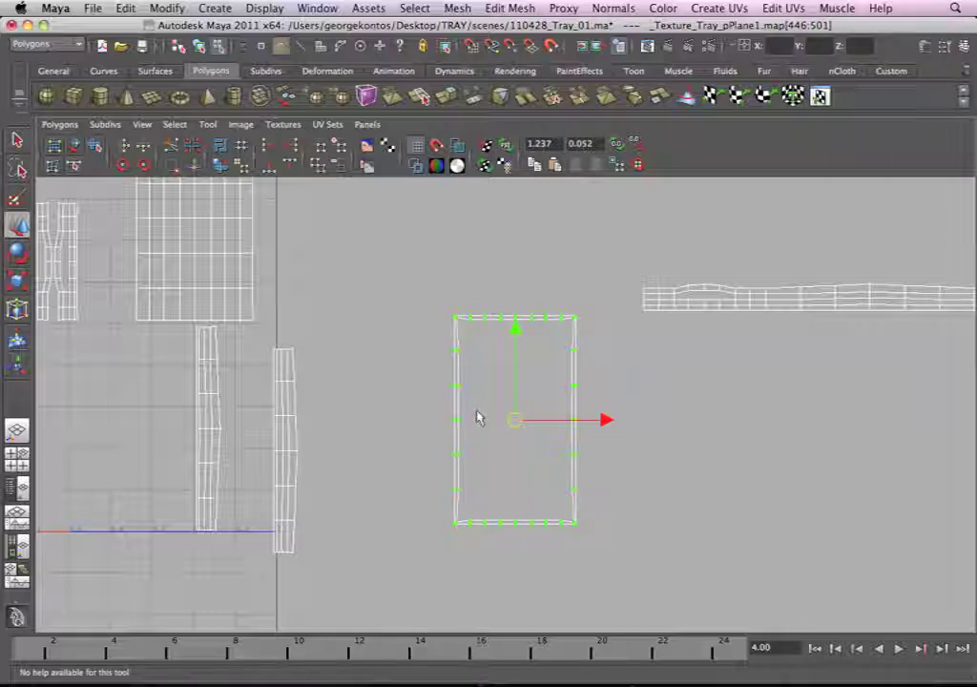
Step: Compare the isolated rim shell with the full length of the outer side strip and examine the rim's upper corners
{"action": "right_click_drag", "start_coordinate": [533, 358], "coordinate": [504, 345], "text": "alt"}
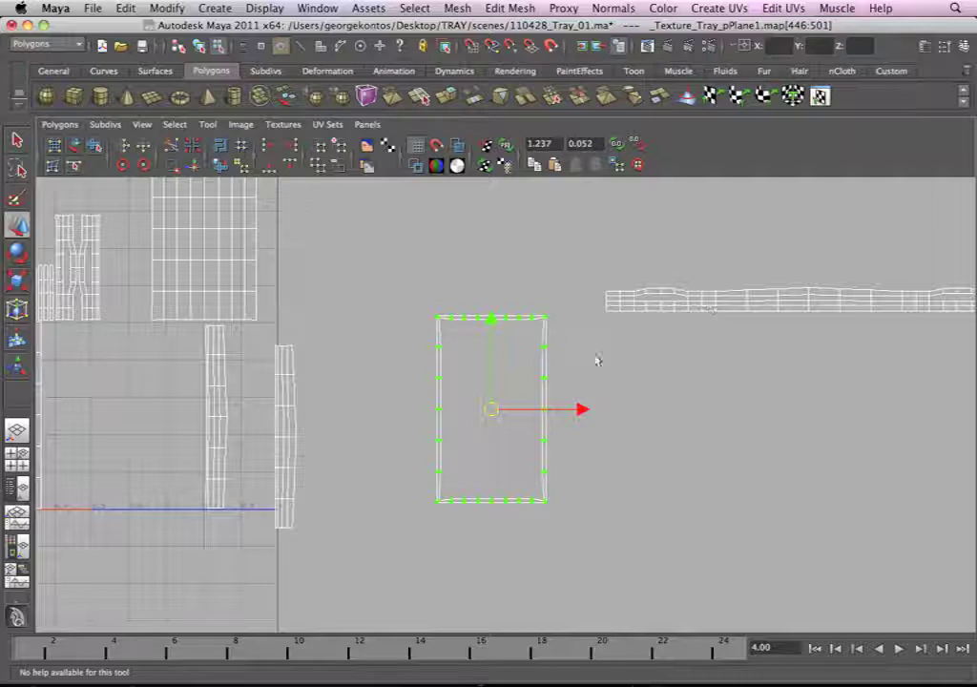
{"action": "middle_click_drag", "start_coordinate": [598, 361], "coordinate": [586, 321], "text": "alt"}
{"action": "right_click_drag", "start_coordinate": [868, 341], "coordinate": [563, 336], "text": "alt"}
{"action": "middle_click_drag", "start_coordinate": [471, 340], "coordinate": [574, 285], "text": "alt"}
{"action": "right_click_drag", "start_coordinate": [574, 285], "coordinate": [482, 334], "text": "alt"}
{"action": "middle_click_drag", "start_coordinate": [482, 334], "coordinate": [409, 334], "text": "alt"}
{"action": "right_click_drag", "start_coordinate": [410, 334], "coordinate": [596, 323], "text": "alt"}
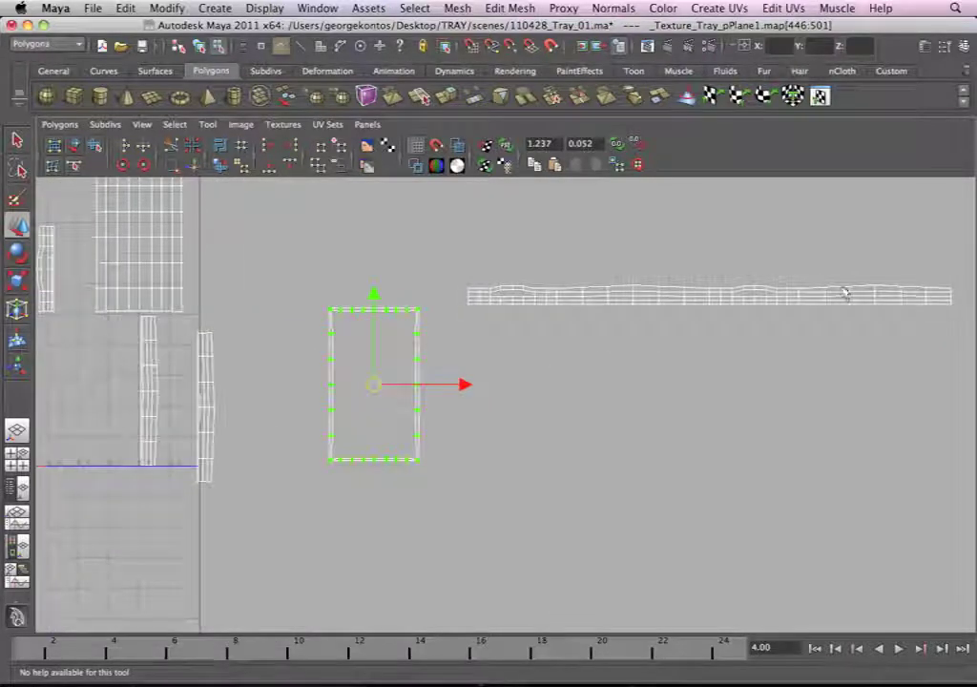
{"action": "middle_click_drag", "start_coordinate": [471, 339], "coordinate": [465, 322], "text": "alt"}
{"action": "right_click_drag", "start_coordinate": [465, 322], "coordinate": [465, 407], "text": "alt"}
{"action": "middle_click_drag", "start_coordinate": [465, 408], "coordinate": [663, 517], "text": "alt"}
{"action": "right_click_drag", "start_coordinate": [440, 344], "coordinate": [796, 524], "text": "alt"}
{"action": "middle_click_drag", "start_coordinate": [796, 523], "coordinate": [508, 364], "text": "alt"}
{"action": "right_click_drag", "start_coordinate": [508, 365], "coordinate": [711, 485], "text": "alt"}
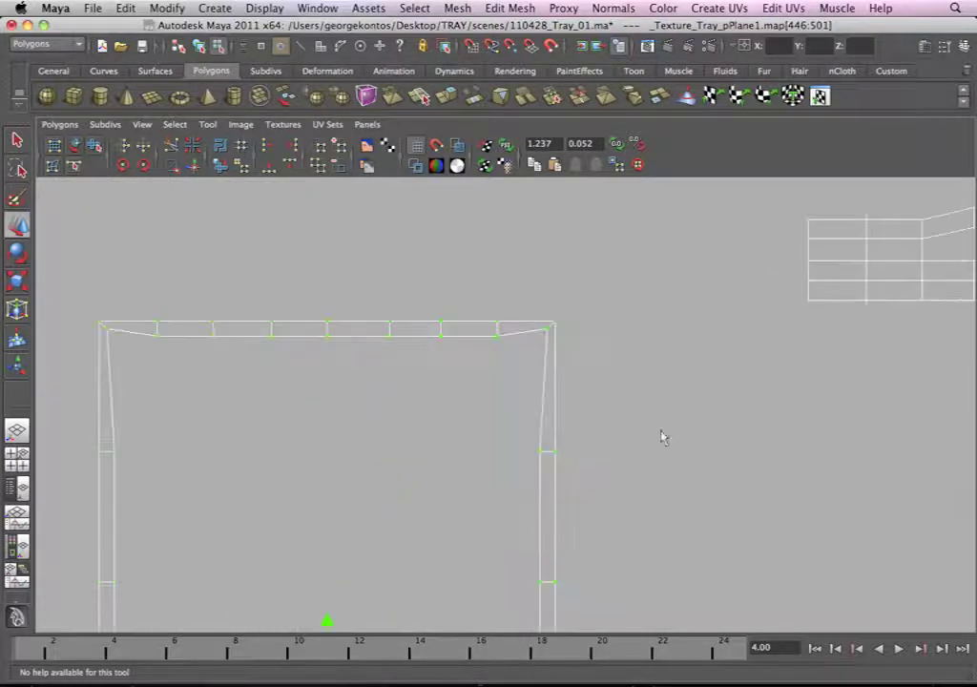
Step: Switch to edge selection and pick the diagonal edge at the rim's upper corner nearest the strip
{"action": "right_click", "coordinate": [555, 349]}
{"action": "right_click_drag", "start_coordinate": [555, 315], "coordinate": [555, 321]}
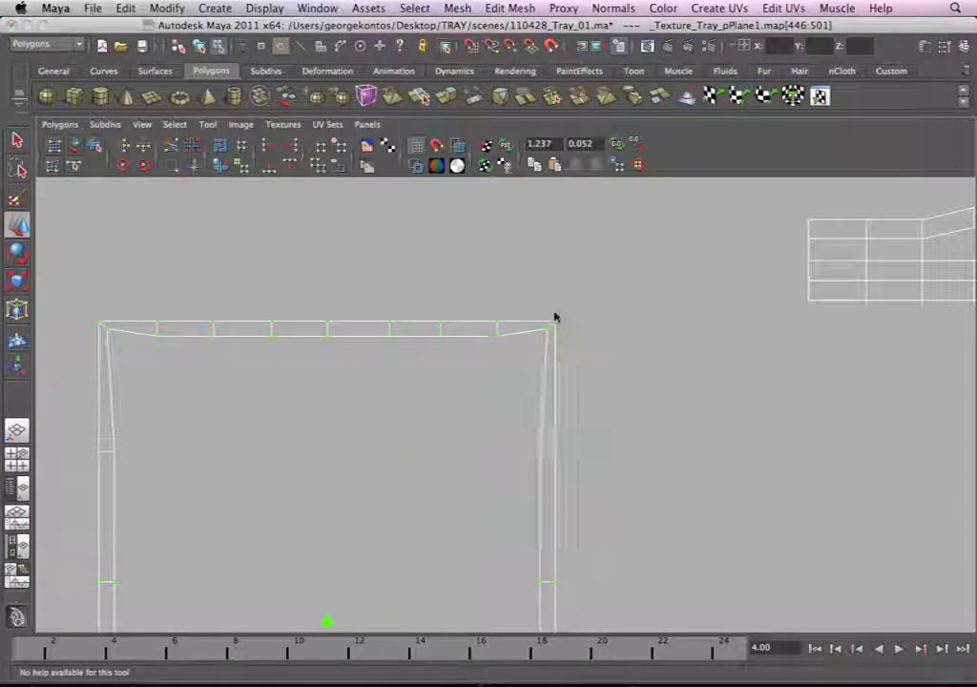
{"action": "left_click", "coordinate": [554, 323]}
{"action": "right_click_drag", "start_coordinate": [574, 361], "coordinate": [637, 374], "text": "alt"}
{"action": "key", "text": "z"}
{"action": "middle_click_drag", "start_coordinate": [556, 364], "coordinate": [788, 355], "text": "alt"}
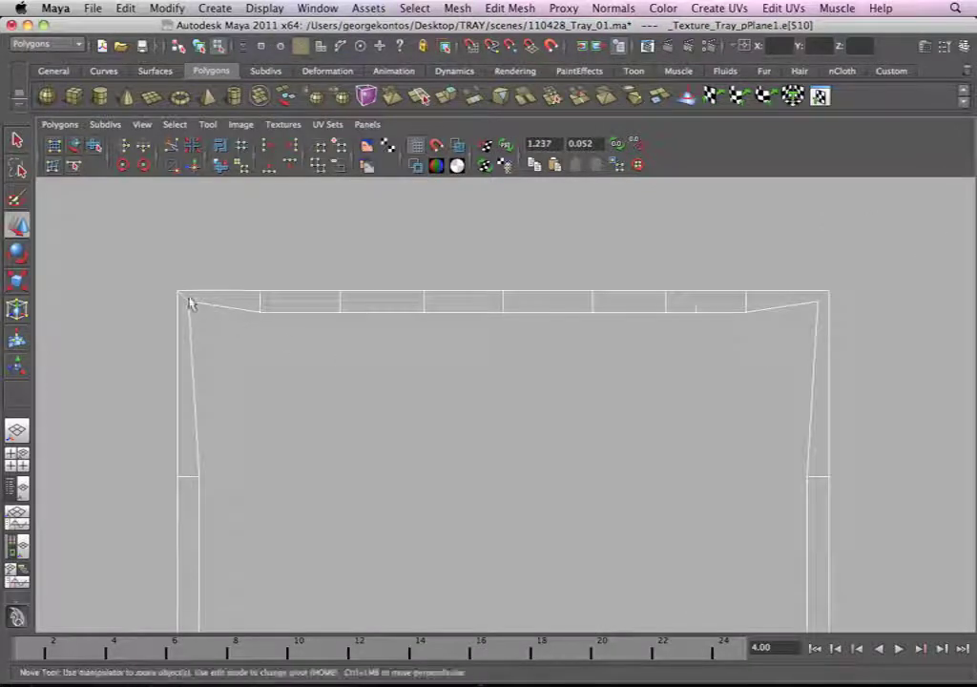
Step: Add the diagonal edges at the rim's remaining corners to the selection and cut the UV edges there
{"action": "middle_click_drag", "start_coordinate": [356, 451], "coordinate": [349, 244], "text": "alt"}
{"action": "right_click_drag", "start_coordinate": [349, 245], "coordinate": [230, 479], "text": "alt"}
{"action": "middle_click_drag", "start_coordinate": [229, 479], "coordinate": [328, 458], "text": "alt"}
{"action": "right_click_drag", "start_coordinate": [328, 458], "coordinate": [475, 556], "text": "alt"}
{"action": "left_click", "coordinate": [189, 461], "text": "shift"}
{"action": "middle_click_drag", "start_coordinate": [571, 453], "coordinate": [331, 436], "text": "alt"}
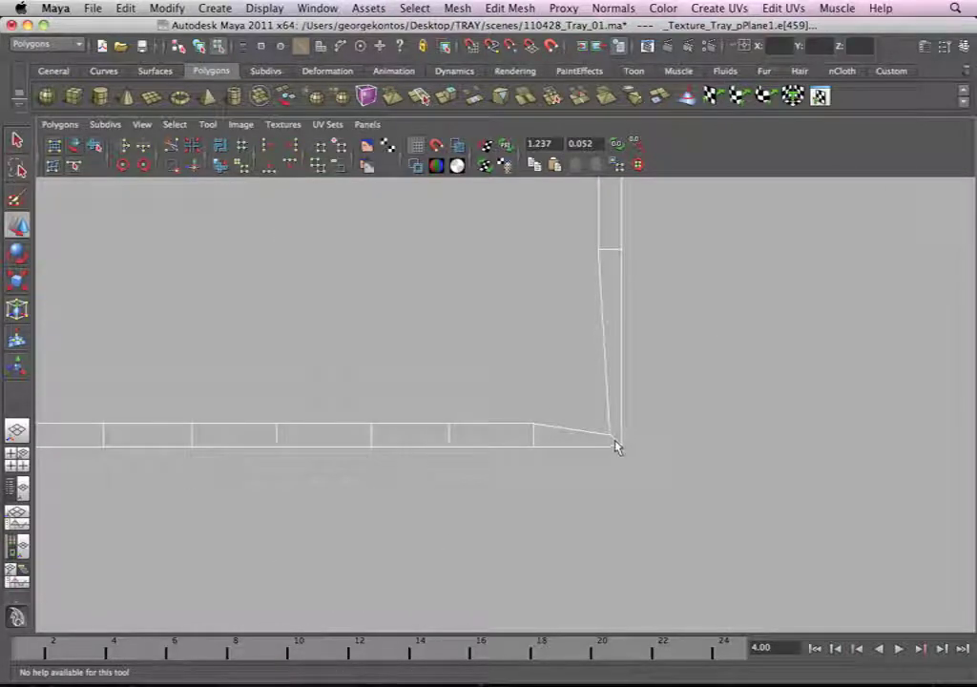
{"action": "right_click_drag", "start_coordinate": [749, 391], "coordinate": [319, 331], "text": "alt"}
{"action": "middle_click_drag", "start_coordinate": [379, 447], "coordinate": [516, 683], "text": "alt"}
{"action": "right_click_drag", "start_coordinate": [589, 373], "coordinate": [430, 273], "text": "alt"}
{"action": "middle_click_drag", "start_coordinate": [492, 242], "coordinate": [473, 377], "text": "alt"}
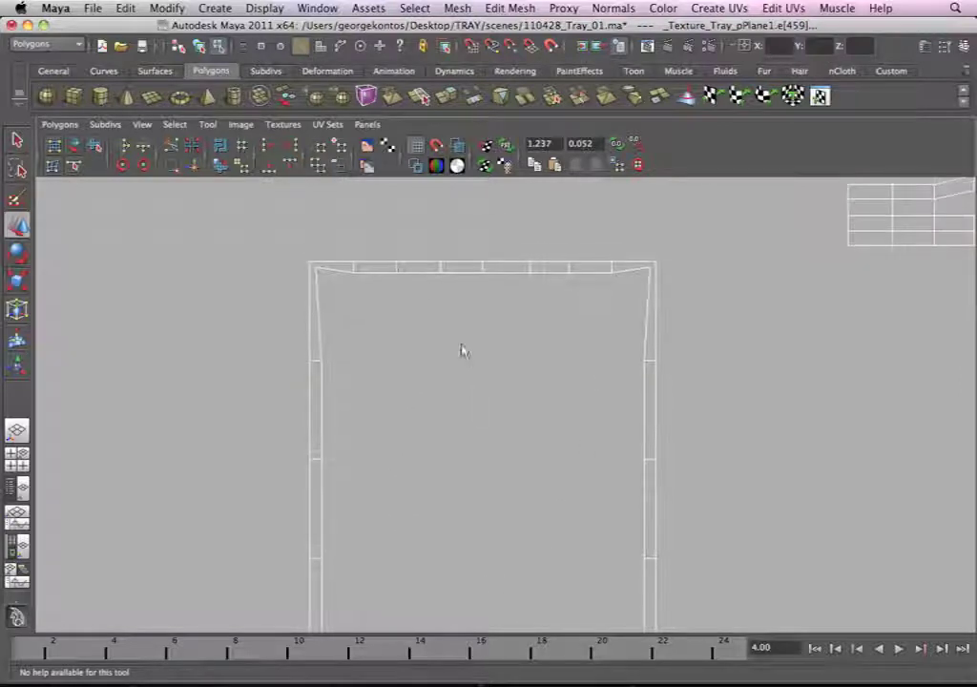
{"action": "left_click", "coordinate": [59, 125]}
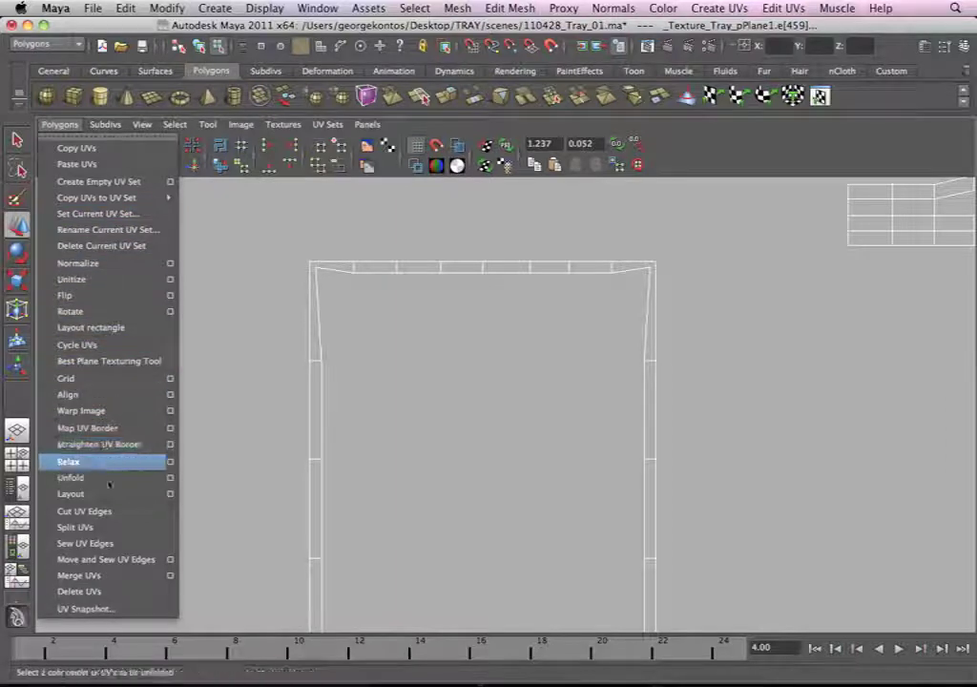
{"action": "left_click", "coordinate": [132, 513]}
{"action": "right_click_drag", "start_coordinate": [677, 365], "coordinate": [390, 436], "text": "alt"}
Step: Select the rim's long side nearest the strip as UVs and move it away from the other sides
{"action": "right_click", "coordinate": [546, 356]}
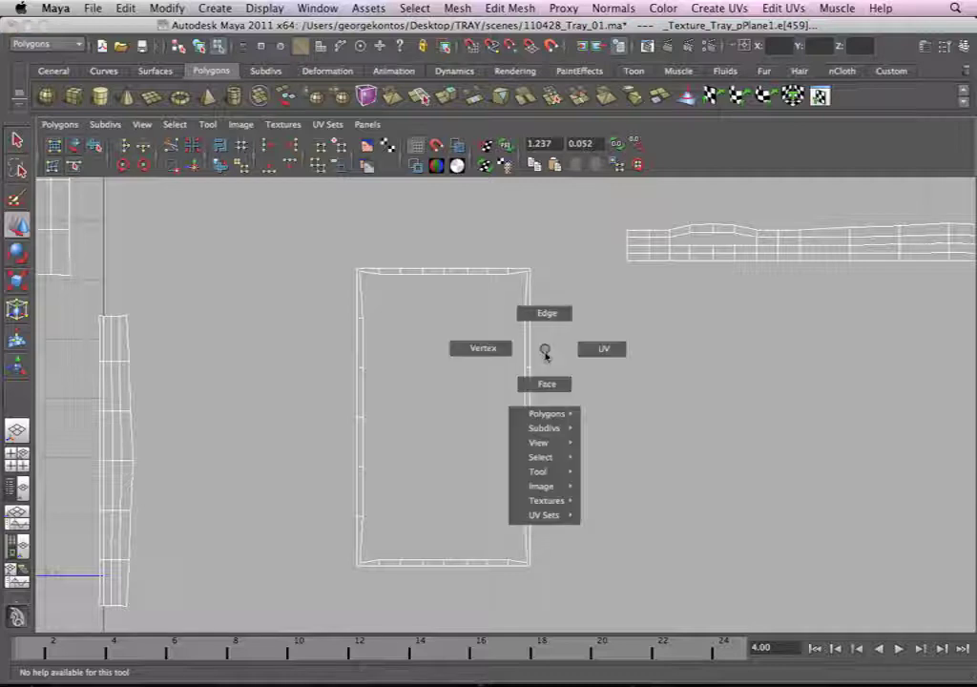
{"action": "right_click_drag", "start_coordinate": [555, 349], "coordinate": [576, 333]}
{"action": "left_click", "coordinate": [527, 367]}
{"action": "left_click_drag", "start_coordinate": [529, 414], "coordinate": [590, 423]}
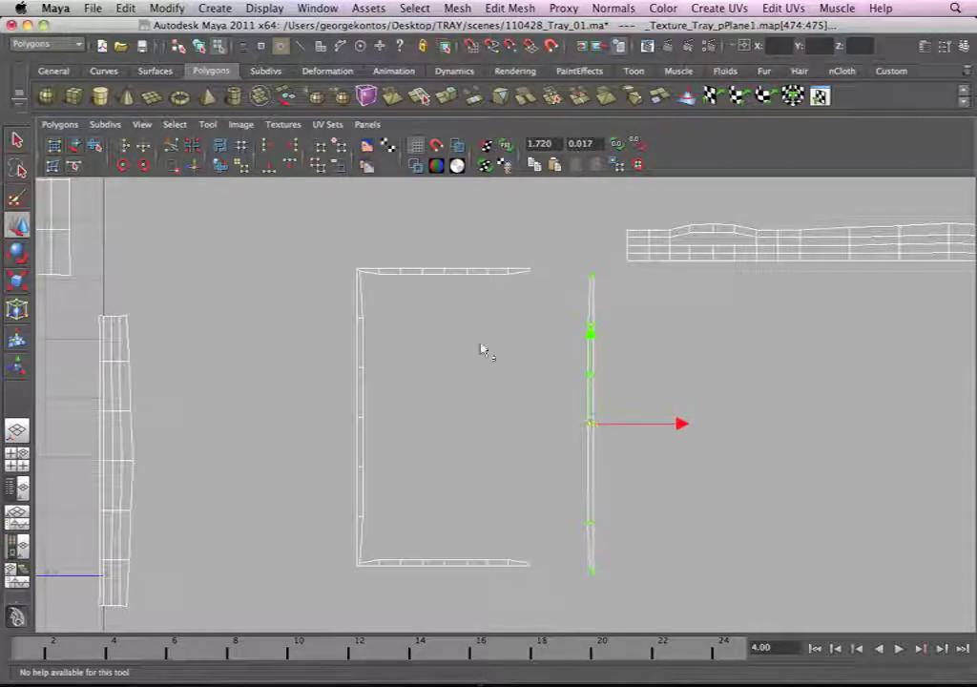
Step: Separate the rim's upper short side and its far long side by moving each shell outwards
{"action": "left_click", "coordinate": [505, 273]}
{"action": "right_click_drag", "start_coordinate": [503, 276], "coordinate": [537, 262], "text": "ctrl"}
{"action": "left_click_drag", "start_coordinate": [495, 279], "coordinate": [467, 214]}
{"action": "left_click", "coordinate": [358, 272]}
{"action": "right_click_drag", "start_coordinate": [358, 272], "coordinate": [357, 302], "text": "ctrl"}
{"action": "left_click_drag", "start_coordinate": [359, 417], "coordinate": [308, 390]}
Step: Compare the four separated rim pieces and the outer strip with the tray in the perspective view
{"action": "right_click_drag", "start_coordinate": [580, 349], "coordinate": [285, 286], "text": "alt"}
{"action": "middle_click_drag", "start_coordinate": [436, 344], "coordinate": [305, 392], "text": "alt"}
{"action": "middle_click_drag", "start_coordinate": [547, 328], "coordinate": [499, 321], "text": "alt"}
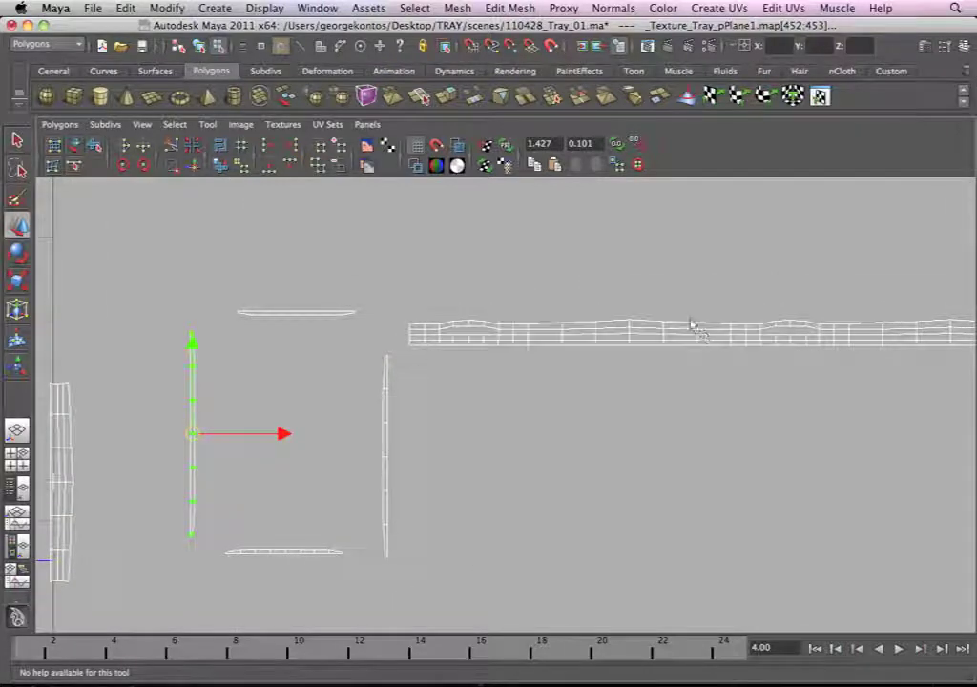
{"action": "key", "text": "space"}
{"action": "middle_click_drag", "start_coordinate": [686, 323], "coordinate": [735, 337], "text": "alt"}
{"action": "right_click_drag", "start_coordinate": [735, 337], "coordinate": [676, 308], "text": "alt"}
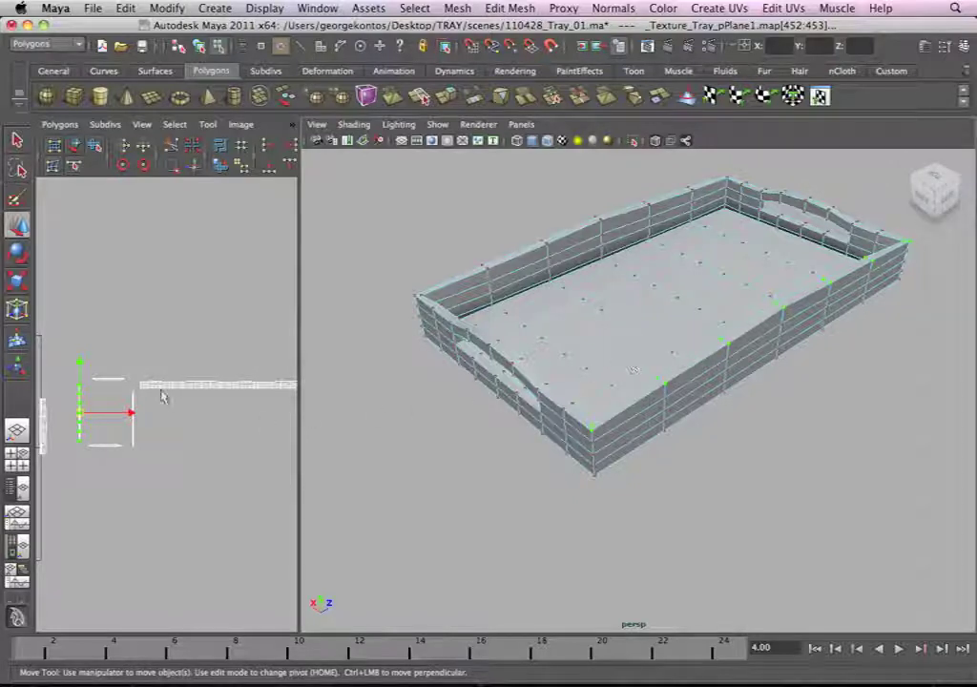
{"action": "right_click_drag", "start_coordinate": [189, 453], "coordinate": [227, 423], "text": "alt"}
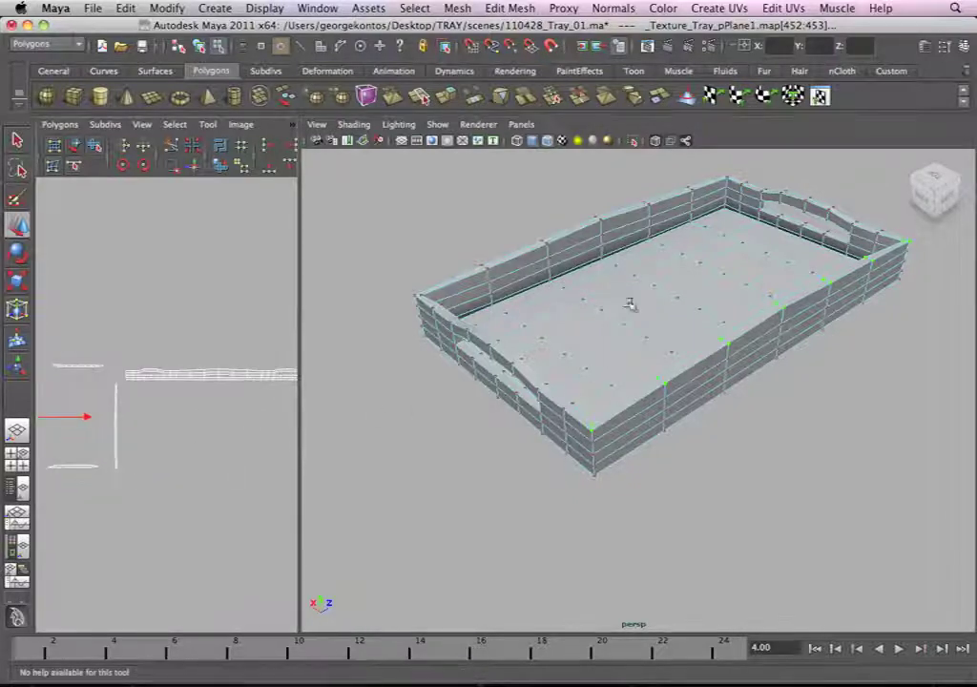
{"action": "right_click_drag", "start_coordinate": [170, 403], "coordinate": [191, 372], "text": "alt"}
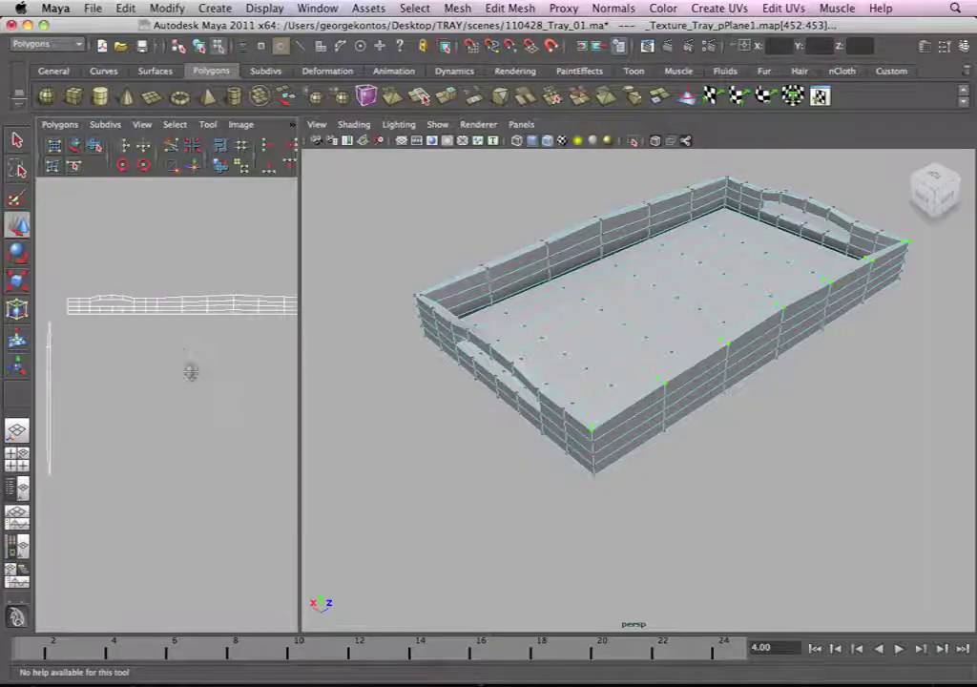
{"action": "right_click_drag", "start_coordinate": [718, 342], "coordinate": [773, 340]}
Step: Return to the enlarged UV layout and select UVs on the long rim piece nearest the strip
{"action": "key", "text": "space"}
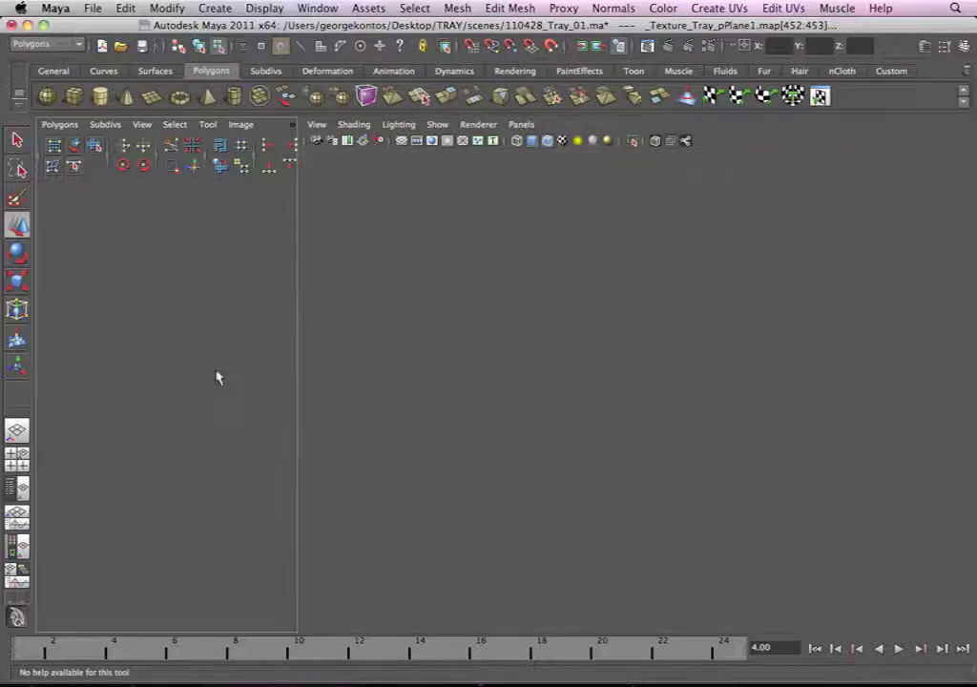
{"action": "right_click_drag", "start_coordinate": [211, 298], "coordinate": [143, 298], "text": "alt"}
{"action": "middle_click_drag", "start_coordinate": [316, 372], "coordinate": [314, 411], "text": "alt"}
{"action": "left_click_drag", "start_coordinate": [389, 397], "coordinate": [429, 430]}
{"action": "middle_click_drag", "start_coordinate": [662, 345], "coordinate": [365, 381], "text": "alt"}
{"action": "right_click_drag", "start_coordinate": [299, 351], "coordinate": [275, 347], "text": "alt"}
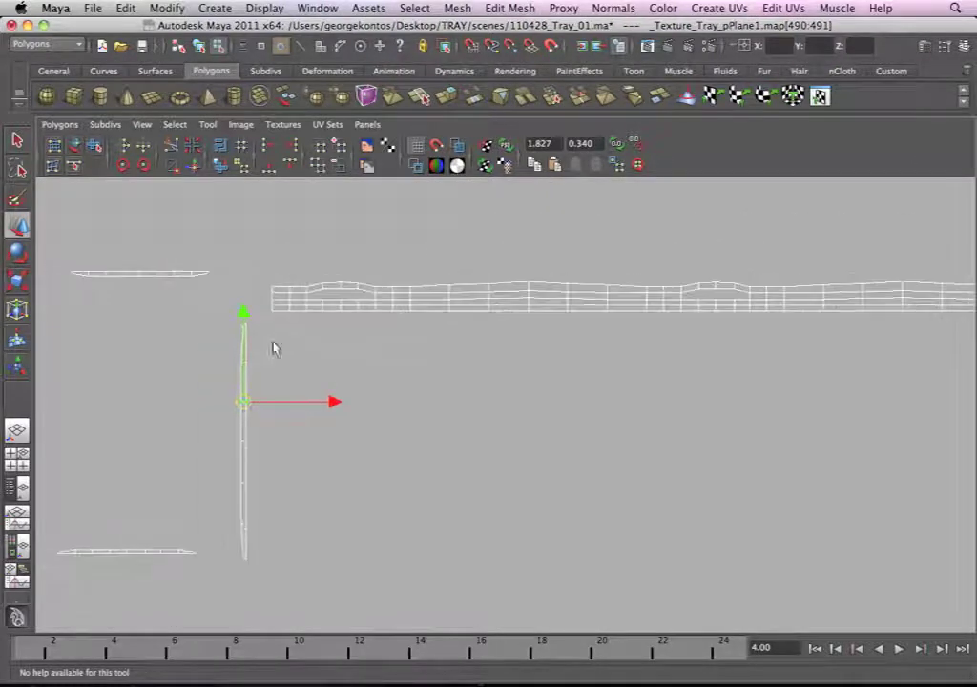
{"action": "middle_click_drag", "start_coordinate": [292, 373], "coordinate": [452, 351], "text": "alt"}
{"action": "right_click_drag", "start_coordinate": [393, 355], "coordinate": [404, 297], "text": "alt"}
Step: Select the edges of the long rim piece nearest the strip and locate the matching edges on the outer strip
{"action": "right_click", "coordinate": [401, 332]}
{"action": "right_click_drag", "start_coordinate": [448, 334], "coordinate": [515, 363], "text": "alt"}
{"action": "left_click", "coordinate": [376, 313]}
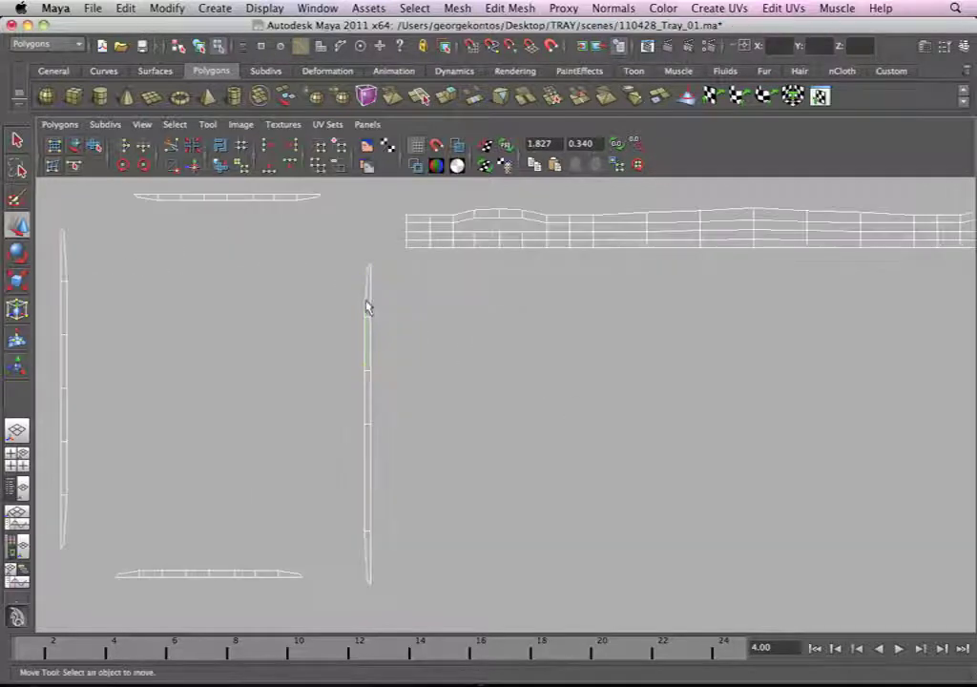
{"action": "left_click", "coordinate": [366, 303]}
{"action": "left_click_drag", "start_coordinate": [356, 286], "coordinate": [441, 553]}
{"action": "right_click_drag", "start_coordinate": [543, 430], "coordinate": [387, 392], "text": "alt"}
{"action": "middle_click_drag", "start_coordinate": [624, 374], "coordinate": [441, 378], "text": "alt"}
{"action": "right_click_drag", "start_coordinate": [441, 378], "coordinate": [388, 334], "text": "alt"}
{"action": "middle_click_drag", "start_coordinate": [388, 333], "coordinate": [361, 295], "text": "alt"}
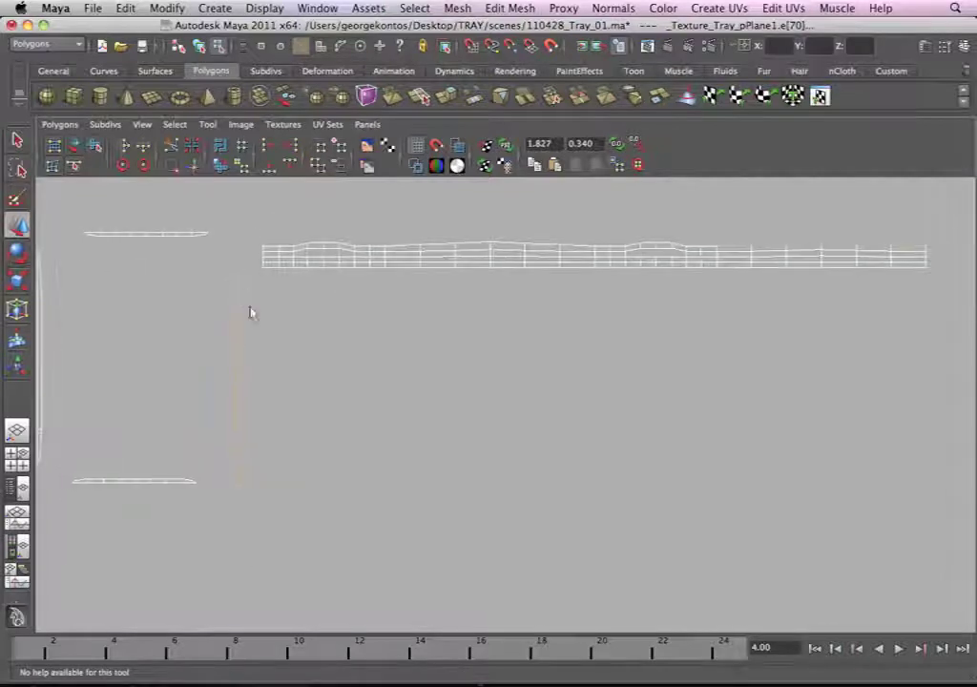
{"action": "middle_click_drag", "start_coordinate": [334, 450], "coordinate": [340, 490], "text": "alt"}
{"action": "right_click_drag", "start_coordinate": [631, 362], "coordinate": [563, 372], "text": "alt"}
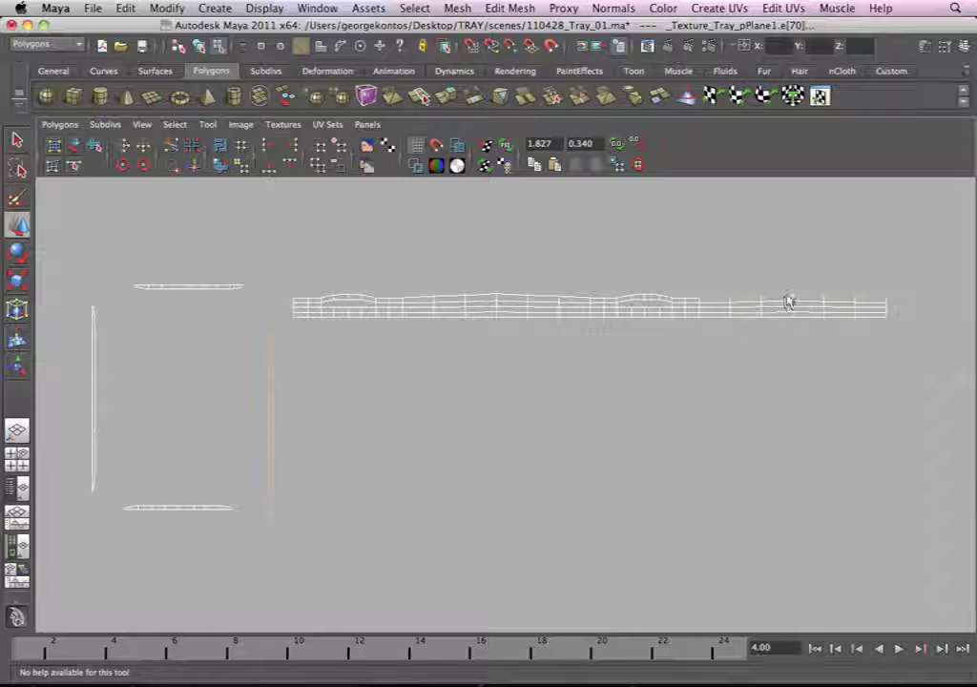
Step: Switch back to UV selection and move the long rim piece to the far end of the outer strip
{"action": "right_click_drag", "start_coordinate": [269, 397], "coordinate": [310, 392]}
{"action": "left_click", "coordinate": [275, 429]}
{"action": "left_click_drag", "start_coordinate": [275, 430], "coordinate": [903, 315]}
{"action": "scroll", "coordinate": [469, 383], "scroll_direction": "up", "scroll_amount": 5}
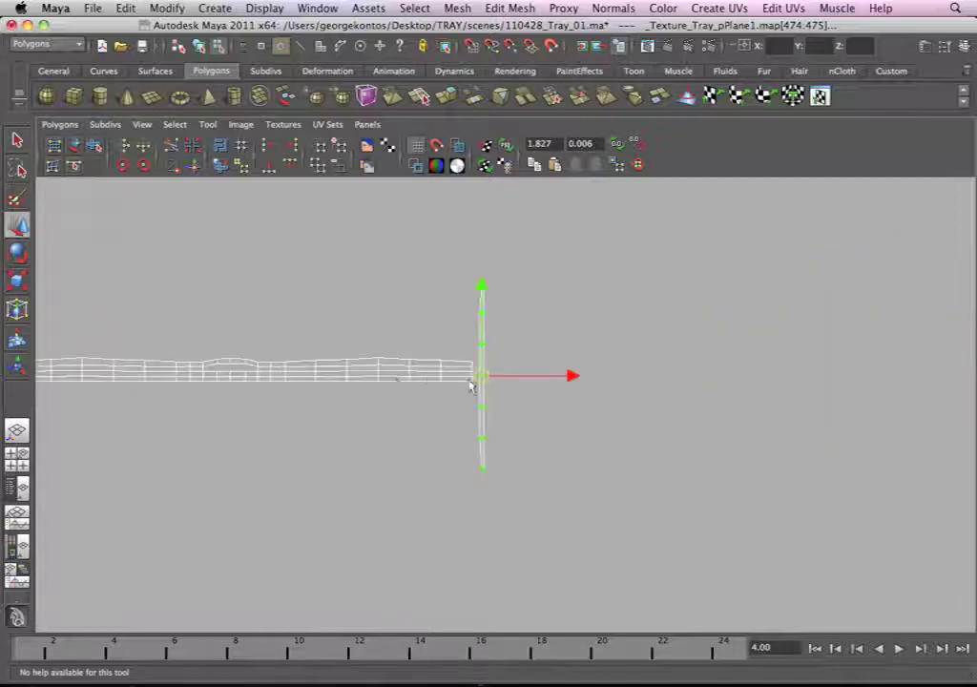
Step: Select the rim piece's uppermost long edge to find the edge it shares with the strip's end
{"action": "right_click_drag", "start_coordinate": [497, 264], "coordinate": [504, 236]}
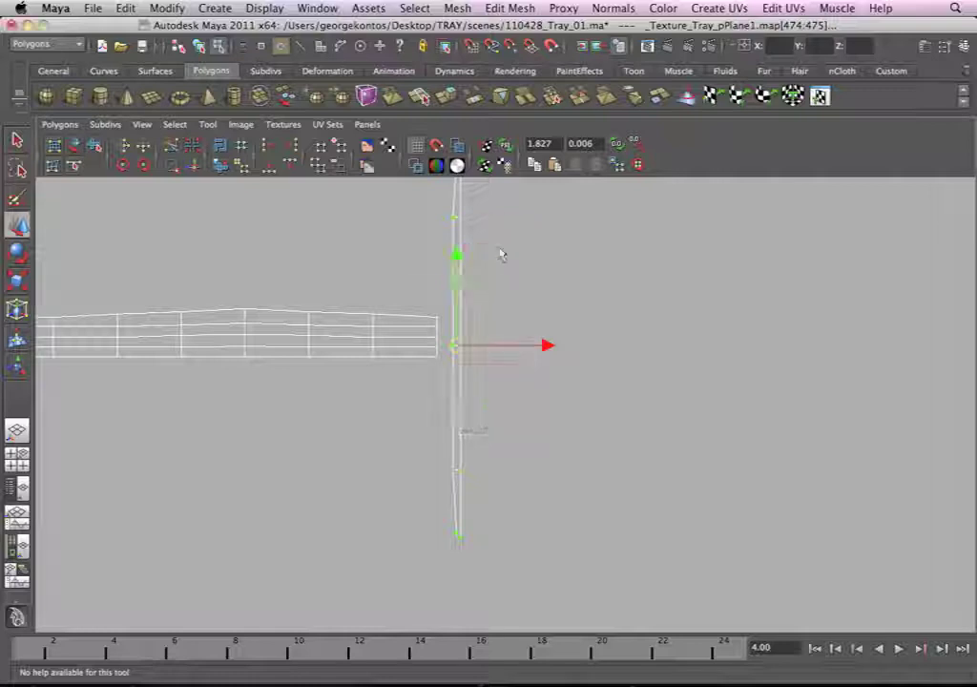
{"action": "middle_click_drag", "start_coordinate": [499, 254], "coordinate": [506, 406], "text": "alt"}
{"action": "left_click", "coordinate": [472, 357]}
{"action": "middle_click_drag", "start_coordinate": [486, 388], "coordinate": [511, 332], "text": "alt"}
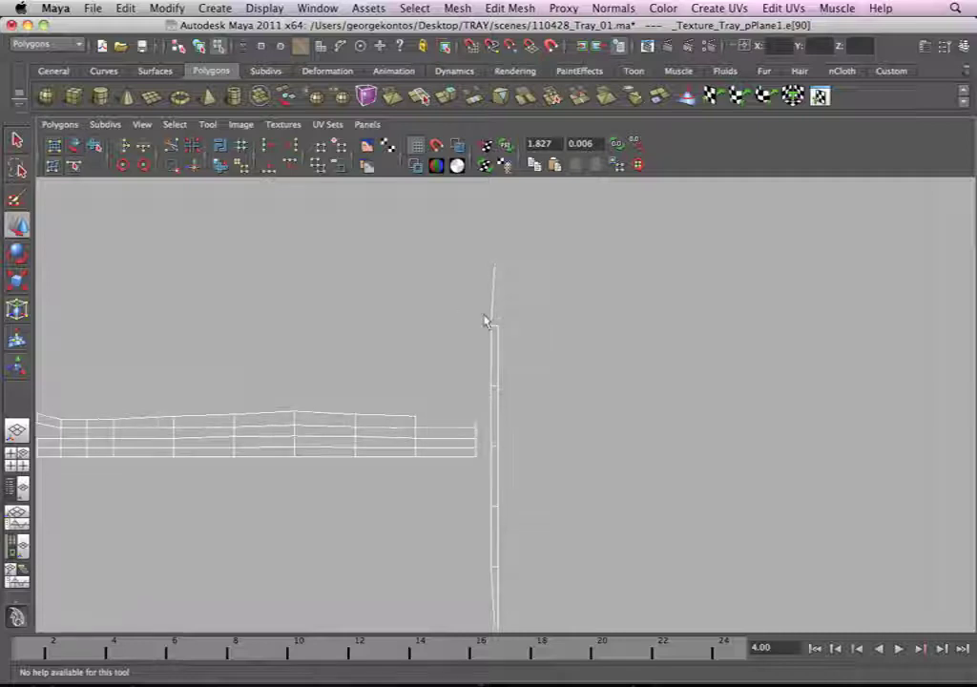
Step: Rotate the long rim piece 90 degrees clockwise and place it directly above the last side section of the strip
{"action": "right_click", "coordinate": [495, 314]}
{"action": "left_click", "coordinate": [536, 314]}
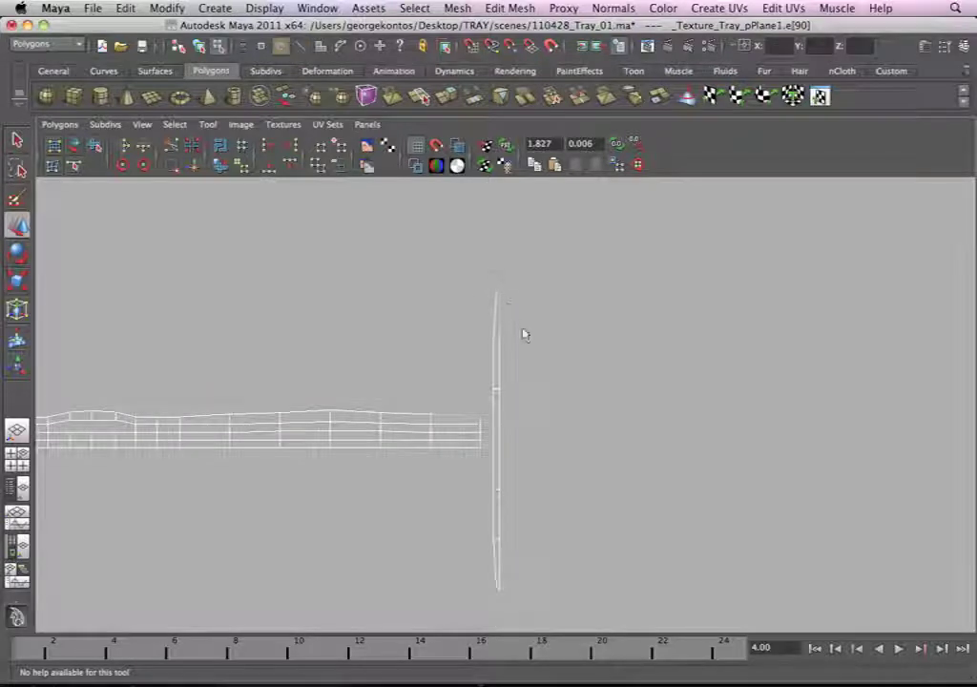
{"action": "left_click_drag", "start_coordinate": [578, 475], "coordinate": [586, 599]}
{"action": "left_click_drag", "start_coordinate": [453, 392], "coordinate": [489, 471]}
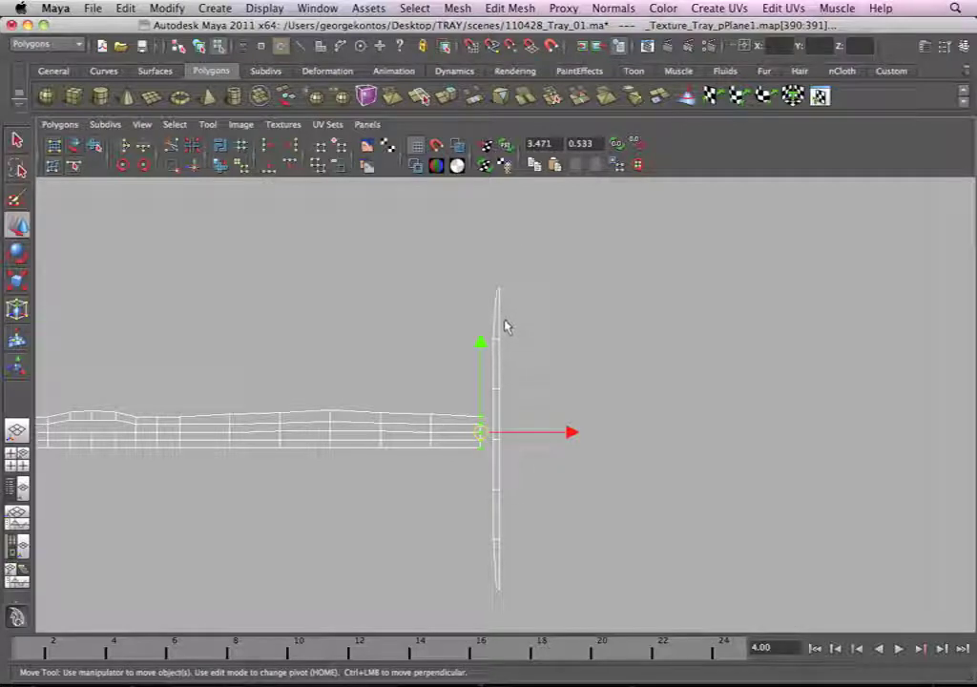
{"action": "left_click_drag", "start_coordinate": [465, 399], "coordinate": [485, 479], "text": "ctrl"}
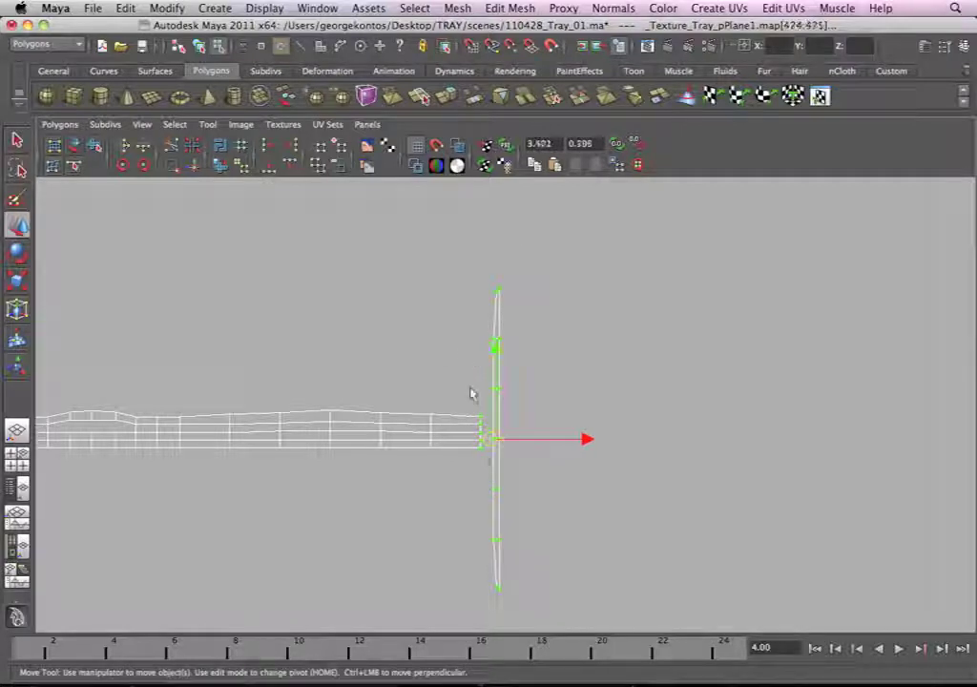
{"action": "left_click", "coordinate": [143, 168]}
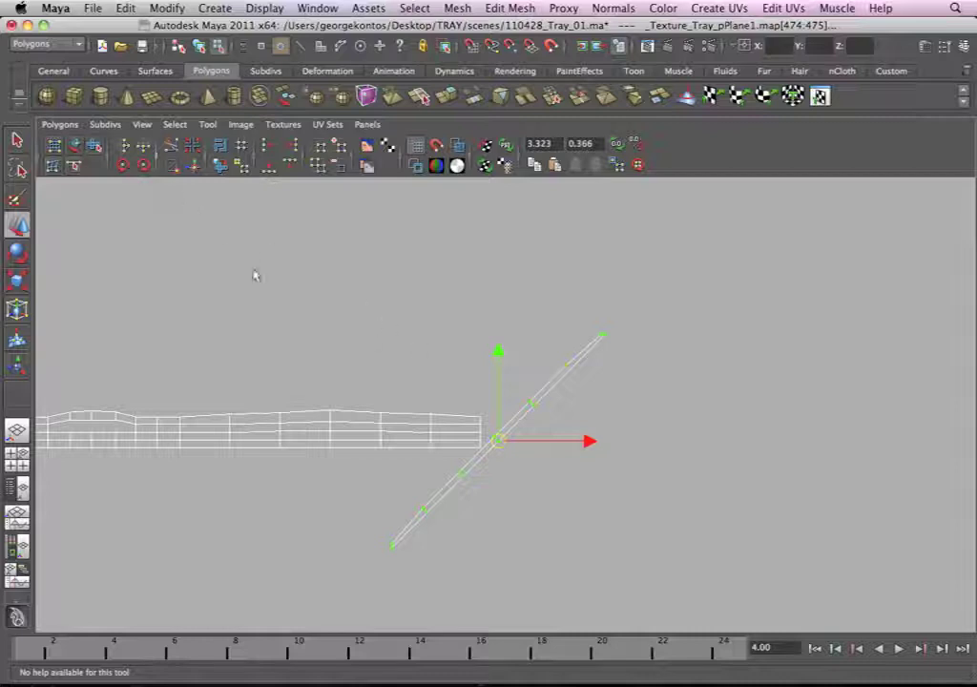
{"action": "left_click", "coordinate": [143, 168]}
{"action": "left_click_drag", "start_coordinate": [497, 419], "coordinate": [330, 399]}
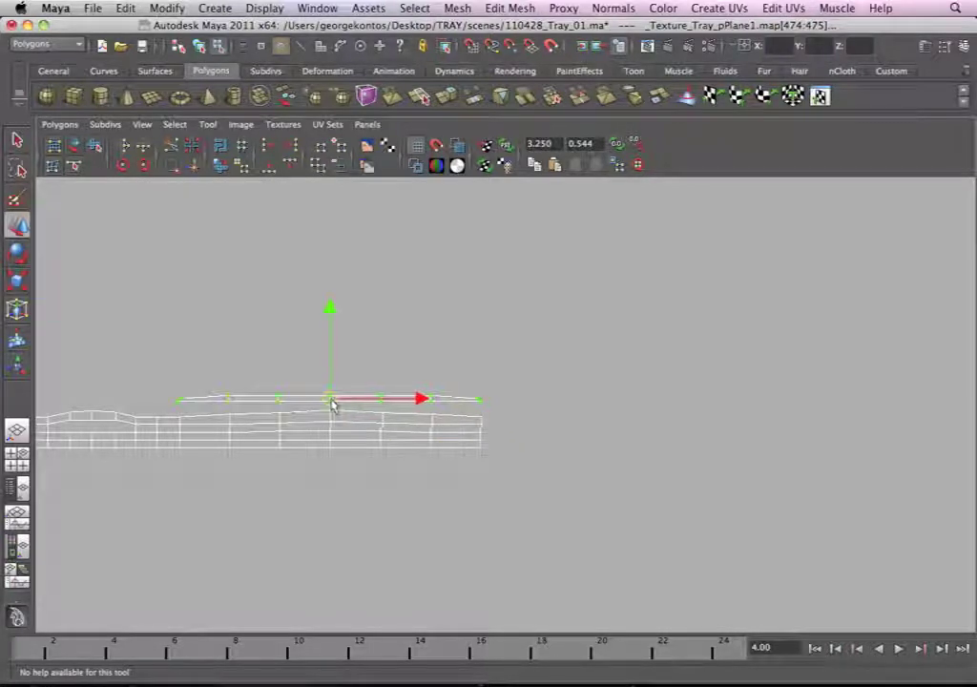
Step: Select the rim piece's lower edges along the strip and join them with Move and Sew UV Edges
{"action": "right_click_drag", "start_coordinate": [331, 413], "coordinate": [432, 368], "text": "alt"}
{"action": "middle_click_drag", "start_coordinate": [407, 390], "coordinate": [557, 386], "text": "alt"}
{"action": "right_click_drag", "start_coordinate": [556, 386], "coordinate": [214, 364], "text": "alt"}
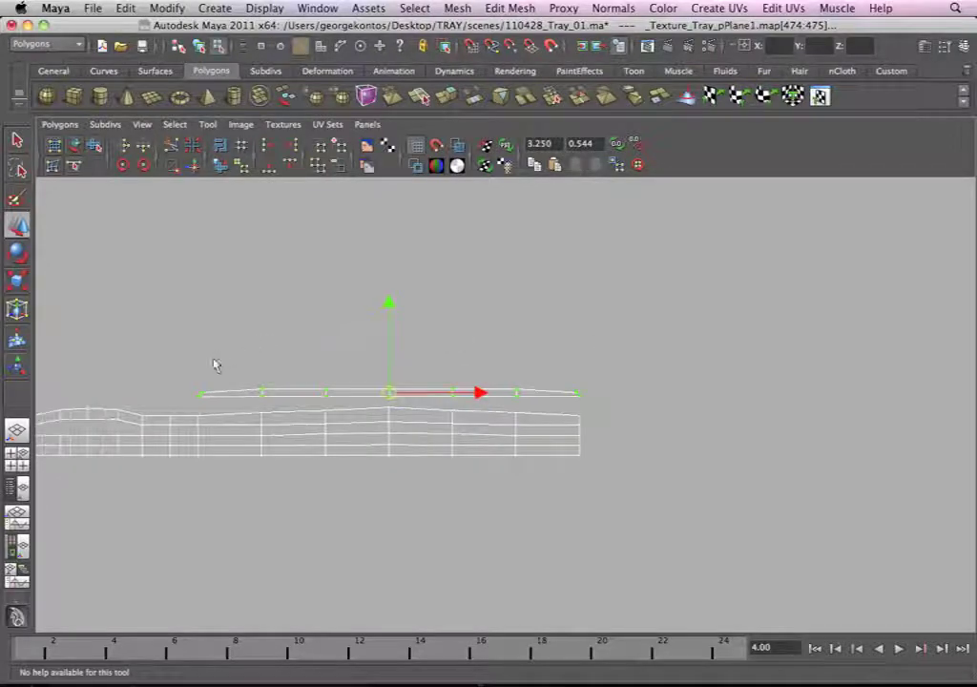
{"action": "left_click", "coordinate": [232, 401]}
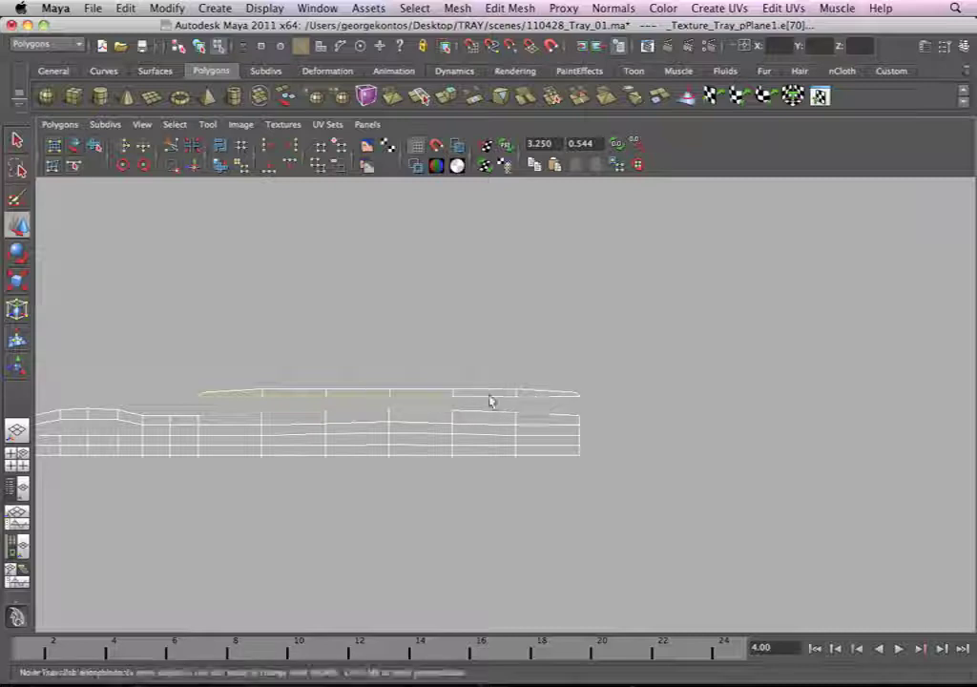
{"action": "left_click", "coordinate": [75, 126]}
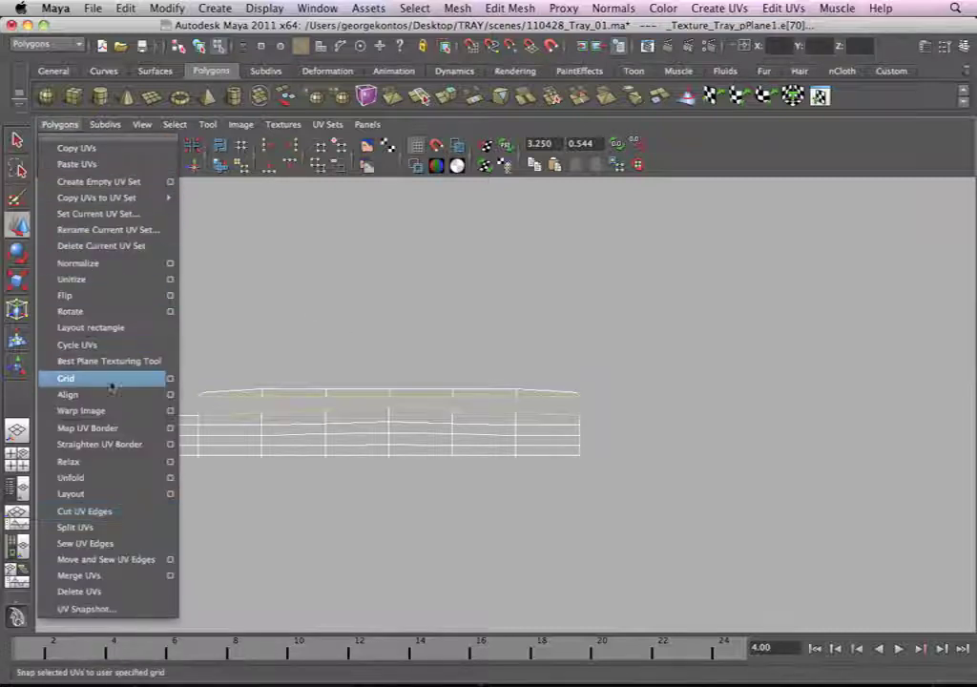
{"action": "left_click", "coordinate": [114, 558]}
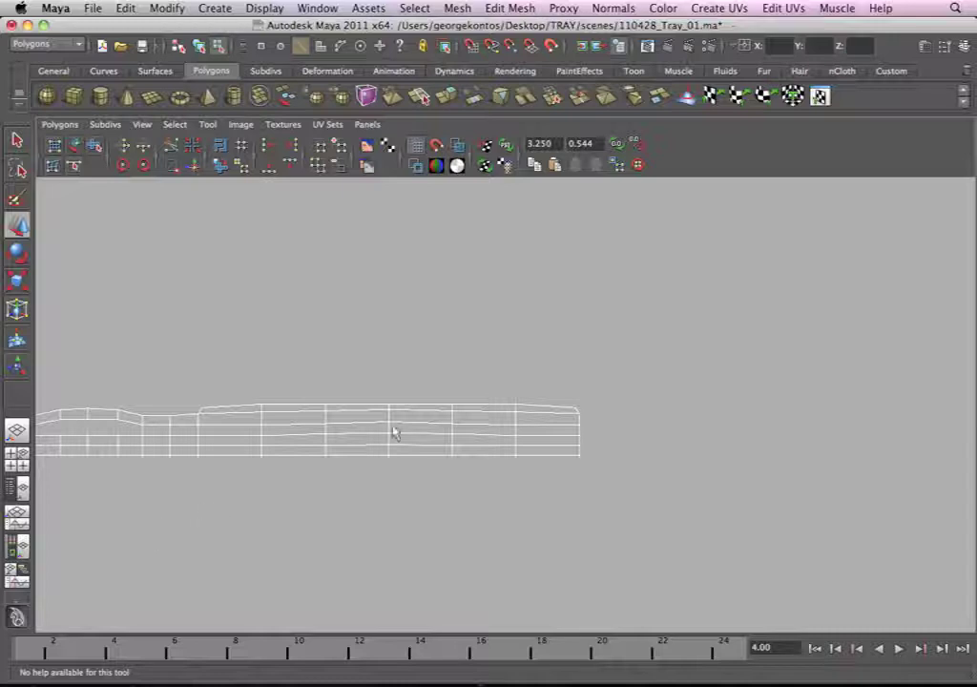
Step: Check along the strip from the sewn rim piece back to the start, beside the remaining rim pieces
{"action": "middle_click_drag", "start_coordinate": [335, 417], "coordinate": [497, 408], "text": "alt"}
{"action": "right_click_drag", "start_coordinate": [497, 409], "coordinate": [162, 377], "text": "alt"}
{"action": "middle_click_drag", "start_coordinate": [205, 410], "coordinate": [473, 399], "text": "alt"}
{"action": "middle_click_drag", "start_coordinate": [577, 410], "coordinate": [715, 423], "text": "alt"}
{"action": "middle_click_drag", "start_coordinate": [225, 406], "coordinate": [394, 383], "text": "alt"}
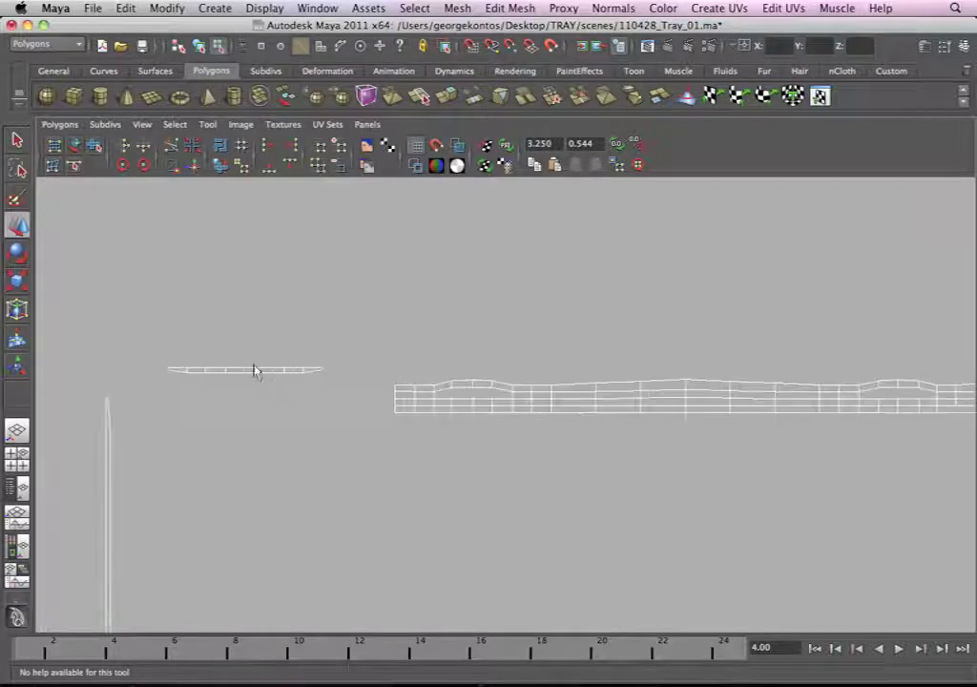
Step: Select the short horizontal rim piece's UVs and move the piece just above the outer side strip
{"action": "right_click_drag", "start_coordinate": [165, 332], "coordinate": [129, 336], "text": "alt"}
{"action": "right_click_drag", "start_coordinate": [276, 368], "coordinate": [333, 368]}
{"action": "left_click_drag", "start_coordinate": [216, 355], "coordinate": [369, 414]}
{"action": "middle_click_drag", "start_coordinate": [371, 420], "coordinate": [270, 375], "text": "alt"}
{"action": "left_click_drag", "start_coordinate": [209, 350], "coordinate": [655, 295]}
Step: Select the rim piece's edges to find their match on the strip, and place the piece above the strip's first short section
{"action": "middle_click_drag", "start_coordinate": [621, 300], "coordinate": [493, 310], "text": "alt"}
{"action": "right_click_drag", "start_coordinate": [537, 304], "coordinate": [540, 267]}
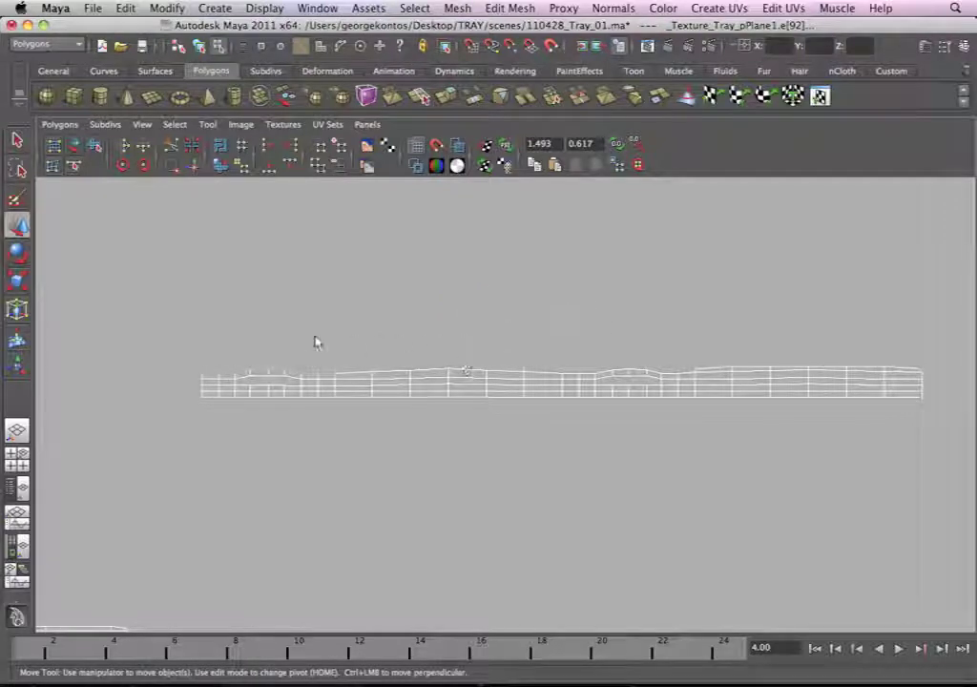
{"action": "right_click_drag", "start_coordinate": [509, 294], "coordinate": [565, 297]}
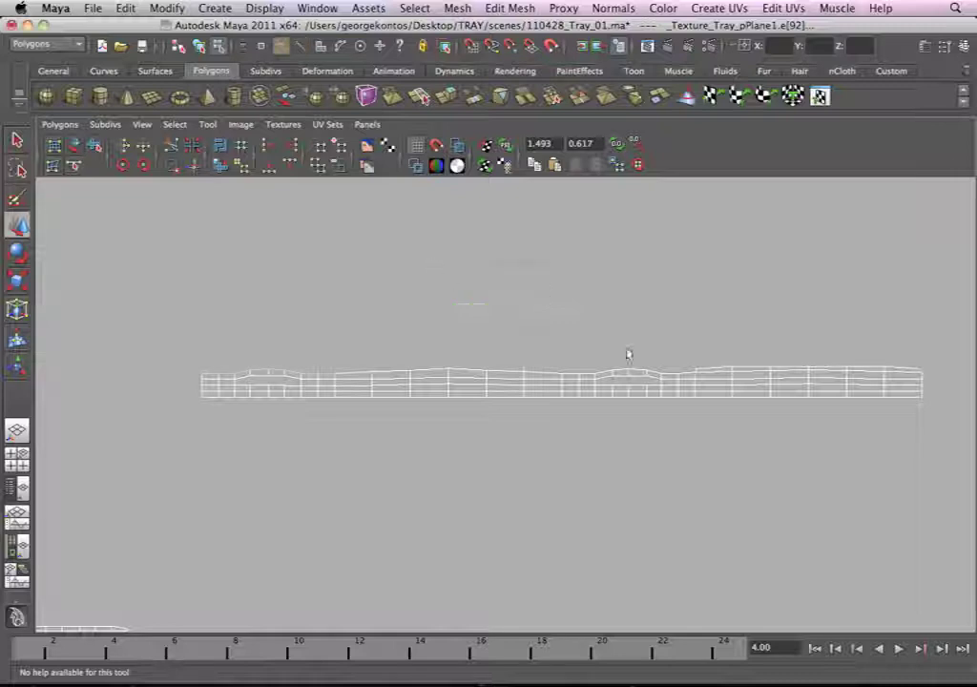
{"action": "left_click_drag", "start_coordinate": [528, 312], "coordinate": [261, 355]}
Step: Select single edges at both ends of the rim piece to check its orientation against the strip's first section
{"action": "right_click_drag", "start_coordinate": [261, 355], "coordinate": [331, 429], "text": "alt"}
{"action": "middle_click_drag", "start_coordinate": [195, 389], "coordinate": [659, 422], "text": "alt"}
{"action": "right_click_drag", "start_coordinate": [658, 423], "coordinate": [796, 480], "text": "alt"}
{"action": "middle_click_drag", "start_coordinate": [714, 380], "coordinate": [492, 364], "text": "alt"}
{"action": "right_click_drag", "start_coordinate": [492, 365], "coordinate": [551, 262], "text": "alt"}
{"action": "left_click", "coordinate": [554, 275]}
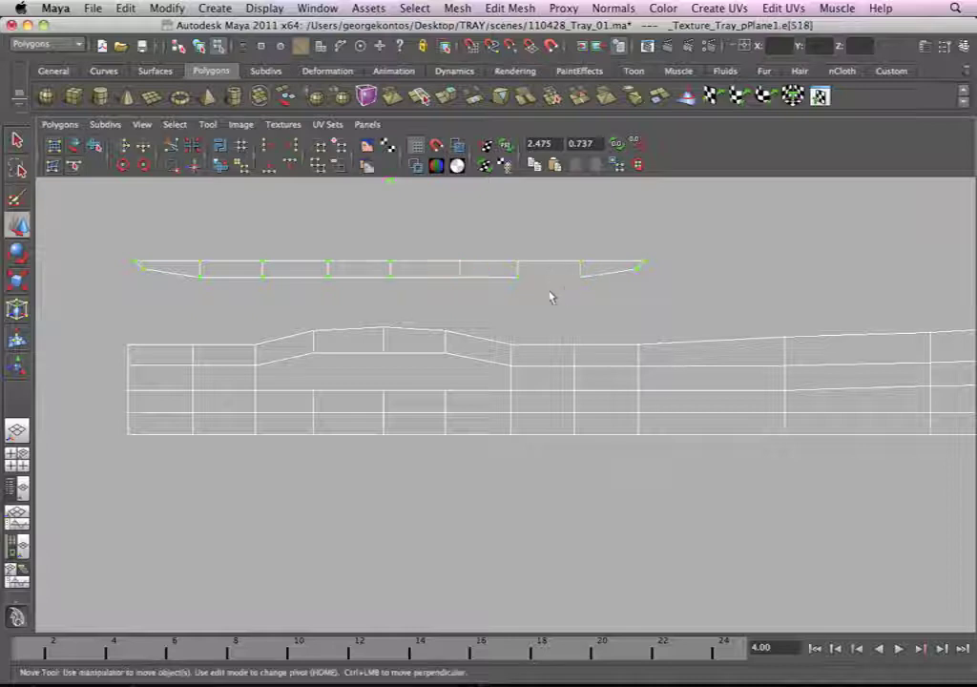
{"action": "left_click", "coordinate": [186, 267]}
{"action": "left_click", "coordinate": [616, 270]}
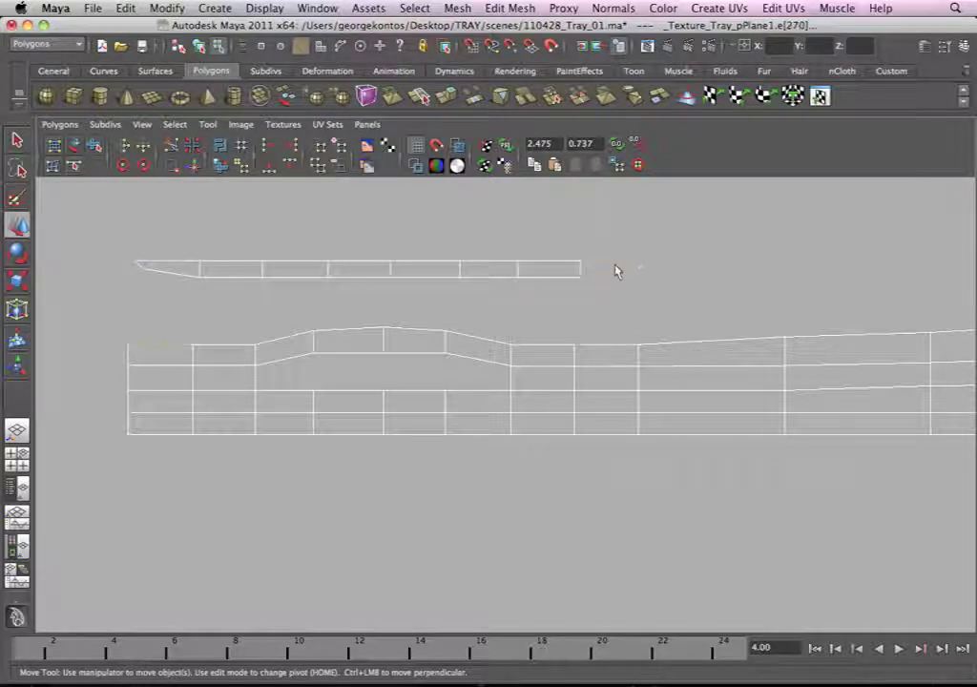
{"action": "left_click", "coordinate": [505, 273]}
Step: Select all UVs of the short rim piece and rotate it 180 degrees so its straight long edge faces the strip
{"action": "right_click_drag", "start_coordinate": [380, 263], "coordinate": [395, 281], "text": "alt"}
{"action": "right_click_drag", "start_coordinate": [264, 259], "coordinate": [225, 255], "text": "alt"}
{"action": "left_click_drag", "start_coordinate": [236, 239], "coordinate": [639, 332]}
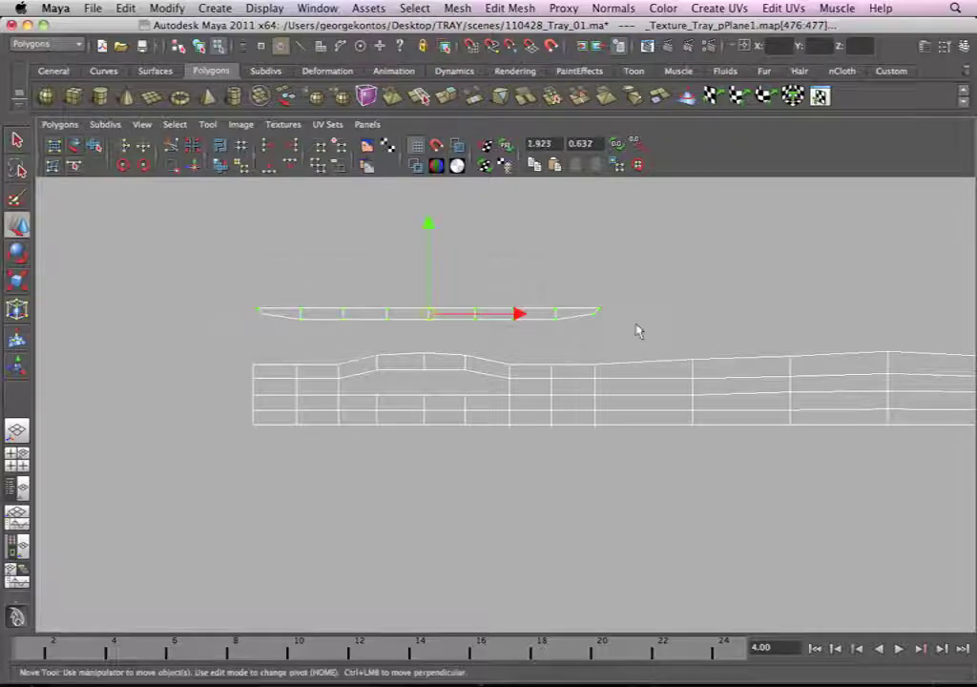
{"action": "left_click", "coordinate": [123, 166]}
{"action": "left_click", "coordinate": [123, 167]}
{"action": "left_click", "coordinate": [124, 167]}
{"action": "left_click", "coordinate": [123, 167]}
{"action": "left_click", "coordinate": [123, 167]}
Step: Select the rim piece's lower edges and join them to the strip's first short section with Move and Sew UV Edges
{"action": "scroll", "coordinate": [499, 366], "scroll_direction": "up", "scroll_amount": 2}
{"action": "right_click_drag", "start_coordinate": [395, 282], "coordinate": [220, 291]}
{"action": "left_click_drag", "start_coordinate": [315, 324], "coordinate": [596, 342]}
{"action": "left_click", "coordinate": [59, 124]}
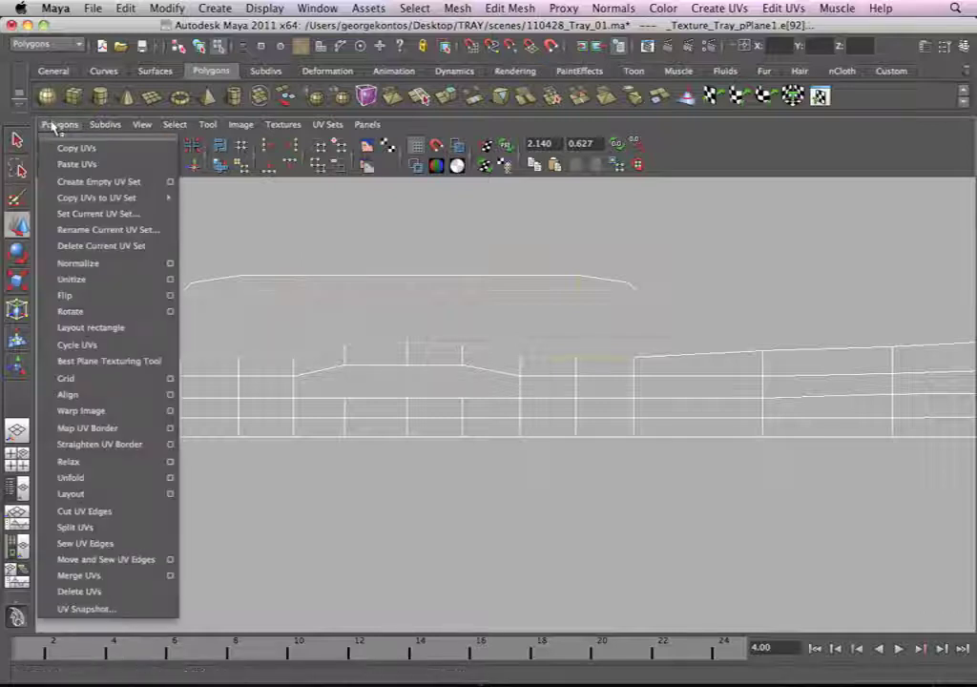
{"action": "left_click", "coordinate": [85, 543]}
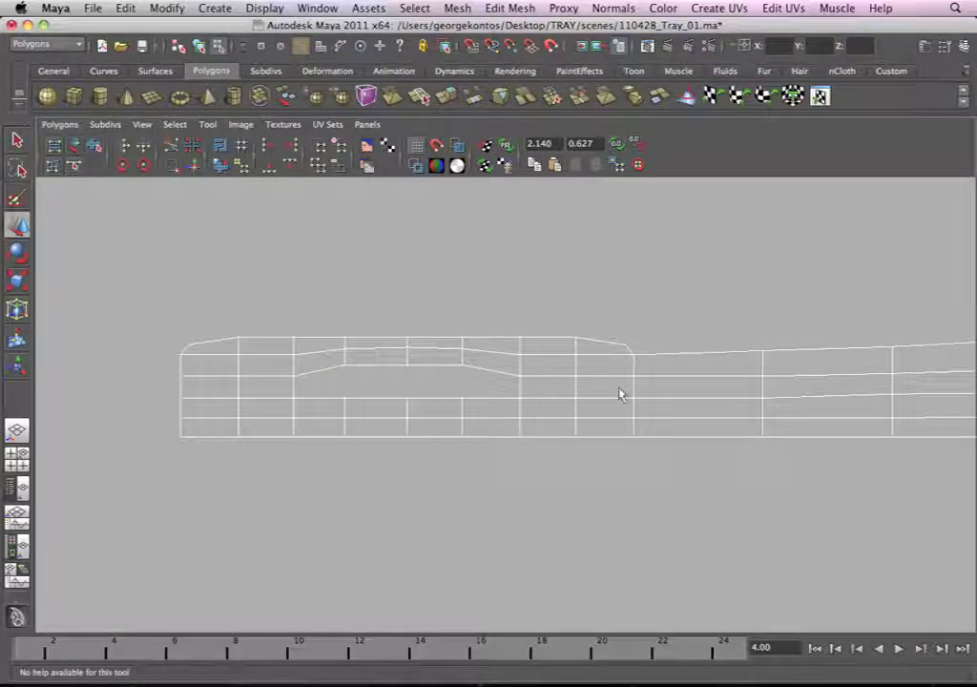
Step: Select the UVs of the remaining short horizontal rim piece and move it up above the outer side strip
{"action": "scroll", "coordinate": [461, 385], "scroll_direction": "down", "scroll_amount": 2}
{"action": "middle_click_drag", "start_coordinate": [461, 385], "coordinate": [269, 308], "text": "alt"}
{"action": "right_click_drag", "start_coordinate": [537, 316], "coordinate": [76, 405], "text": "alt"}
{"action": "middle_click_drag", "start_coordinate": [447, 410], "coordinate": [567, 408], "text": "alt"}
{"action": "right_click_drag", "start_coordinate": [567, 407], "coordinate": [413, 456], "text": "alt"}
{"action": "middle_click_drag", "start_coordinate": [386, 475], "coordinate": [322, 354], "text": "alt"}
{"action": "right_click_drag", "start_coordinate": [430, 422], "coordinate": [467, 449], "text": "alt"}
{"action": "middle_click_drag", "start_coordinate": [403, 451], "coordinate": [406, 429]}
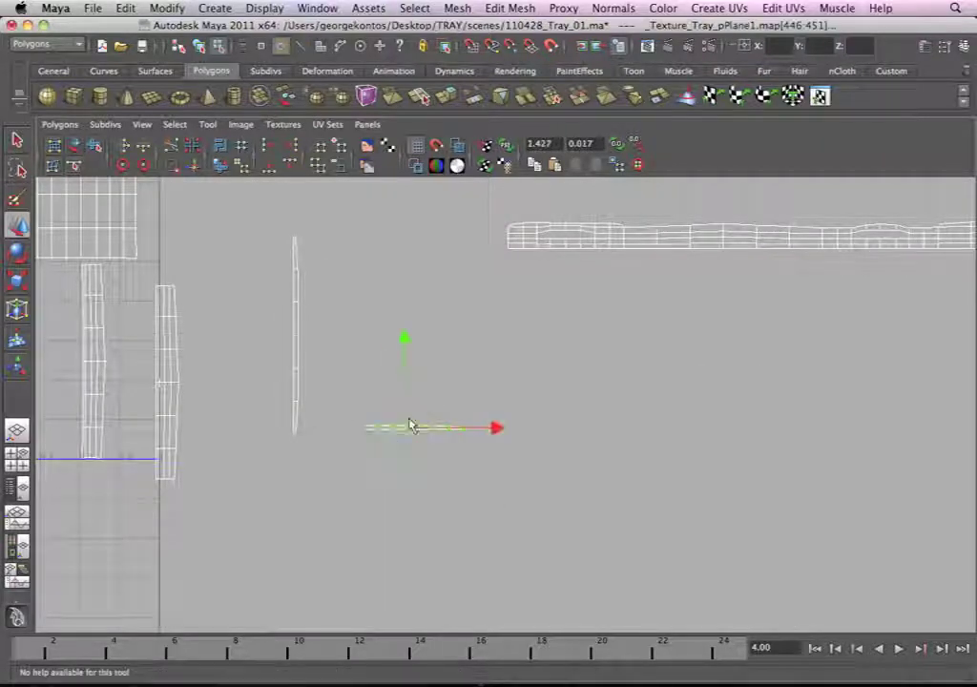
{"action": "middle_click_drag", "start_coordinate": [685, 220], "coordinate": [477, 449], "text": "alt"}
{"action": "right_click_drag", "start_coordinate": [544, 467], "coordinate": [811, 501], "text": "alt"}
{"action": "middle_click_drag", "start_coordinate": [616, 460], "coordinate": [490, 380], "text": "alt"}
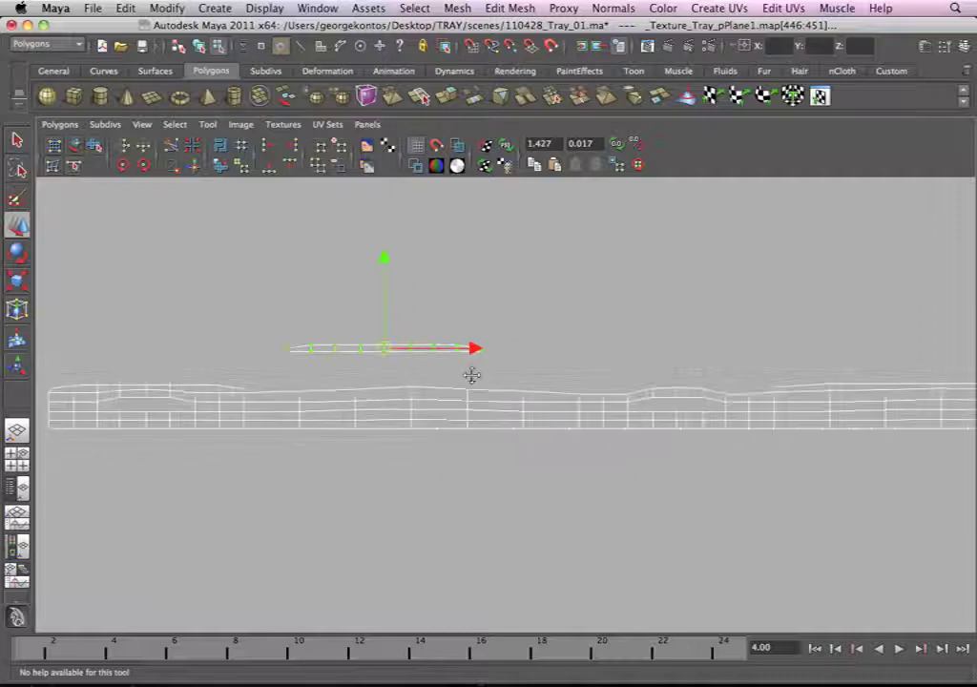
Step: Select the piece's lower edges to find their match, and position the piece directly above the strip's second short section
{"action": "right_click_drag", "start_coordinate": [401, 372], "coordinate": [479, 372], "text": "alt"}
{"action": "right_click_drag", "start_coordinate": [417, 343], "coordinate": [468, 341]}
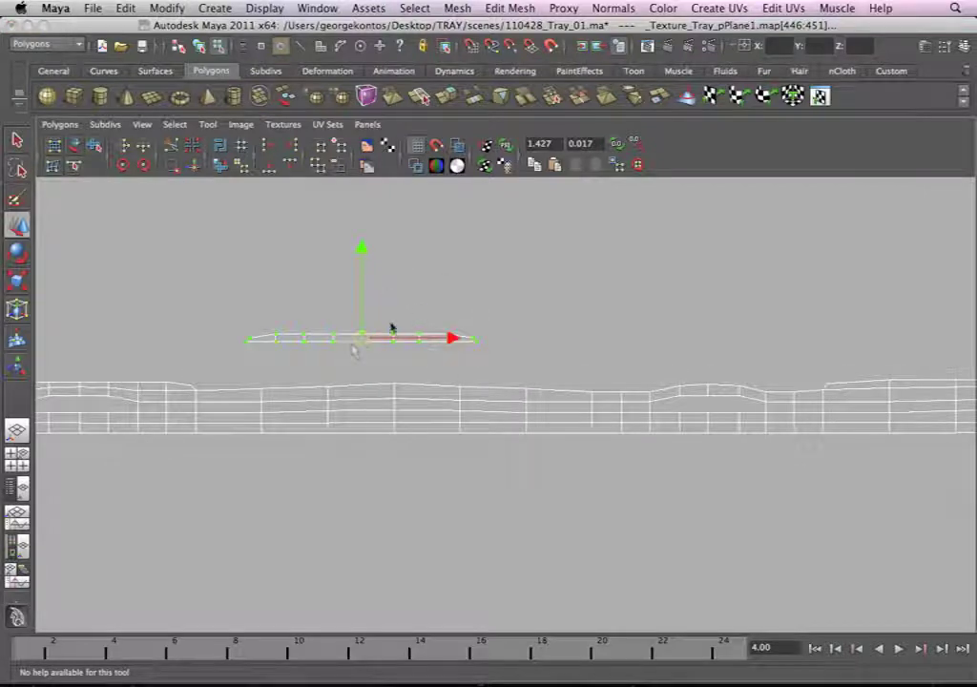
{"action": "key", "text": "F10"}
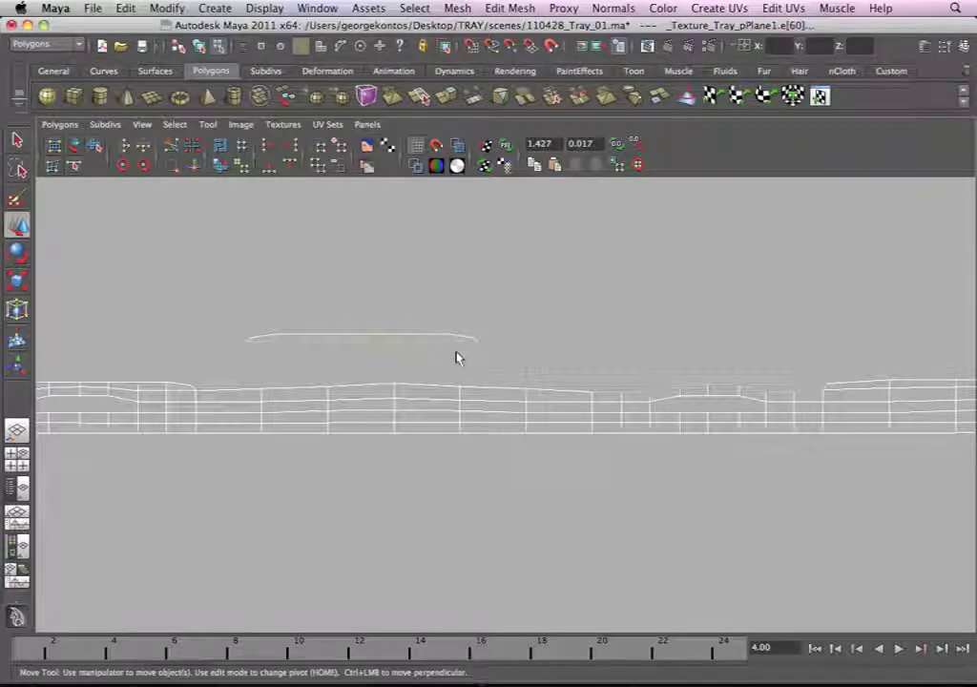
{"action": "right_click_drag", "start_coordinate": [385, 335], "coordinate": [249, 304]}
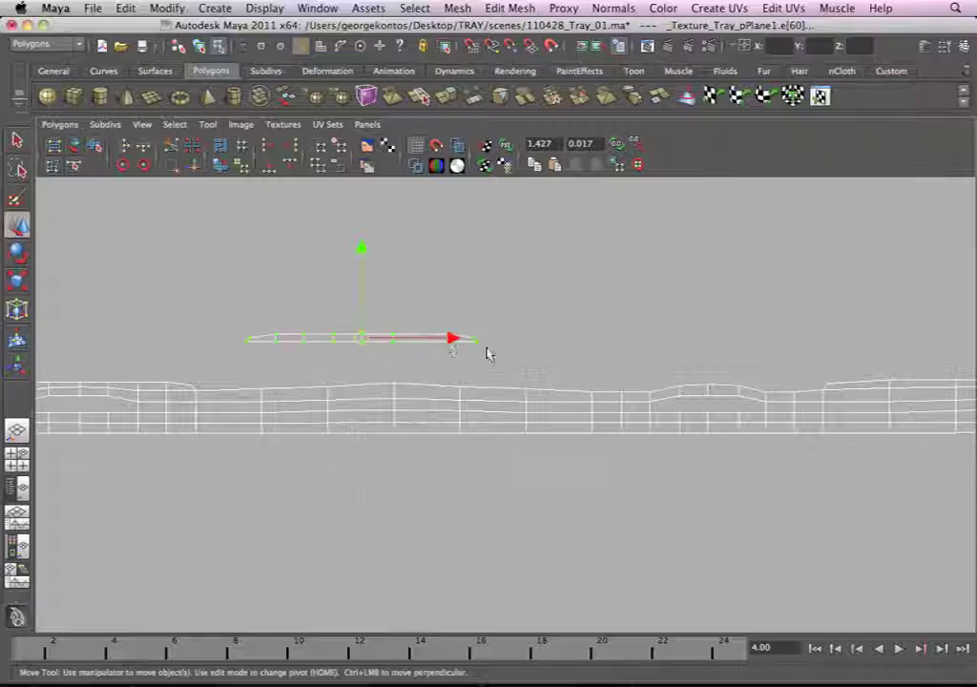
{"action": "left_click_drag", "start_coordinate": [359, 335], "coordinate": [621, 307]}
{"action": "middle_click_drag", "start_coordinate": [590, 347], "coordinate": [458, 347], "text": "alt"}
{"action": "right_click_drag", "start_coordinate": [458, 347], "coordinate": [682, 423], "text": "alt"}
{"action": "middle_click_drag", "start_coordinate": [682, 422], "coordinate": [558, 438], "text": "alt"}
{"action": "right_click_drag", "start_coordinate": [557, 438], "coordinate": [765, 500], "text": "alt"}
{"action": "left_click_drag", "start_coordinate": [498, 308], "coordinate": [526, 322]}
Step: Select the second short rim piece's lower edges and join them to the strip with Move and Sew UV Edges
{"action": "right_click_drag", "start_coordinate": [519, 320], "coordinate": [352, 339]}
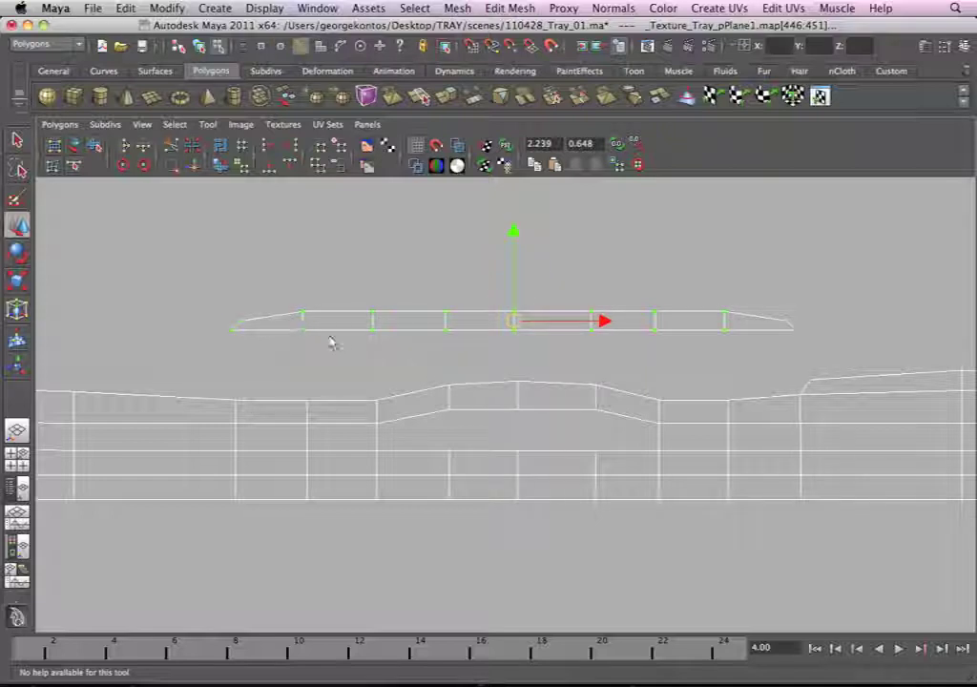
{"action": "left_click", "coordinate": [714, 367]}
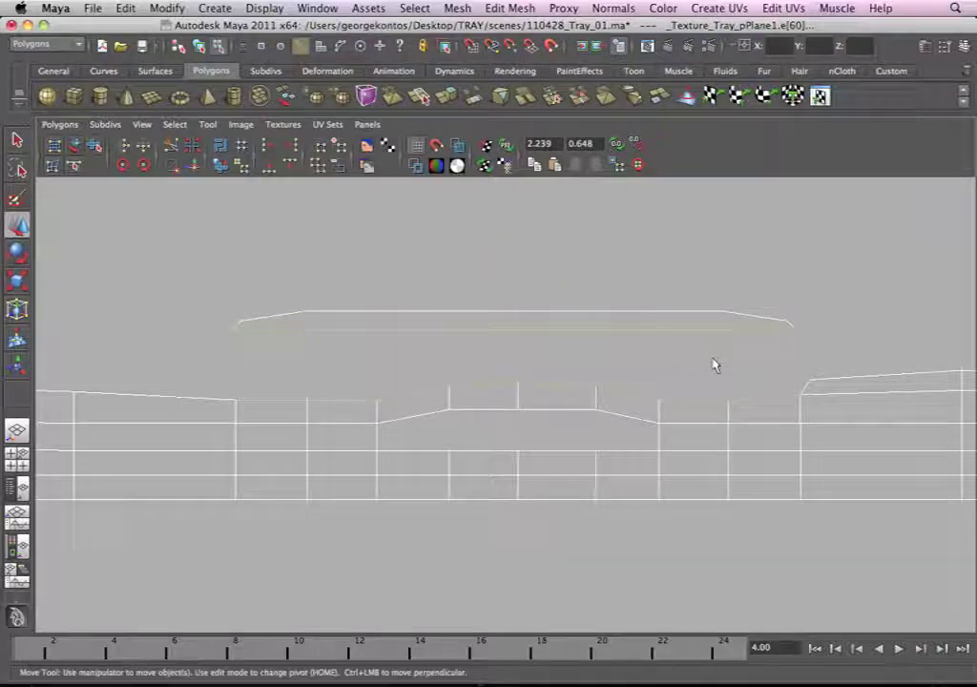
{"action": "left_click", "coordinate": [74, 126]}
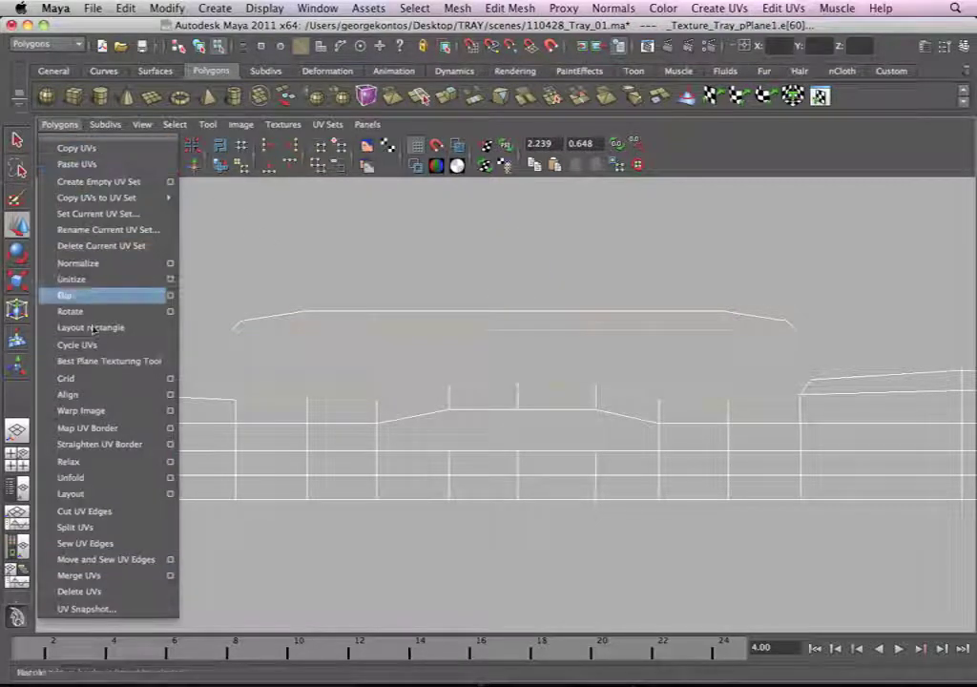
{"action": "left_click", "coordinate": [100, 560]}
Step: Select the slanted corner edge between the newly sewn rim piece and the neighbouring long one, and apply Move and Sew UV Edges
{"action": "scroll", "coordinate": [415, 421], "scroll_direction": "up", "scroll_amount": 5}
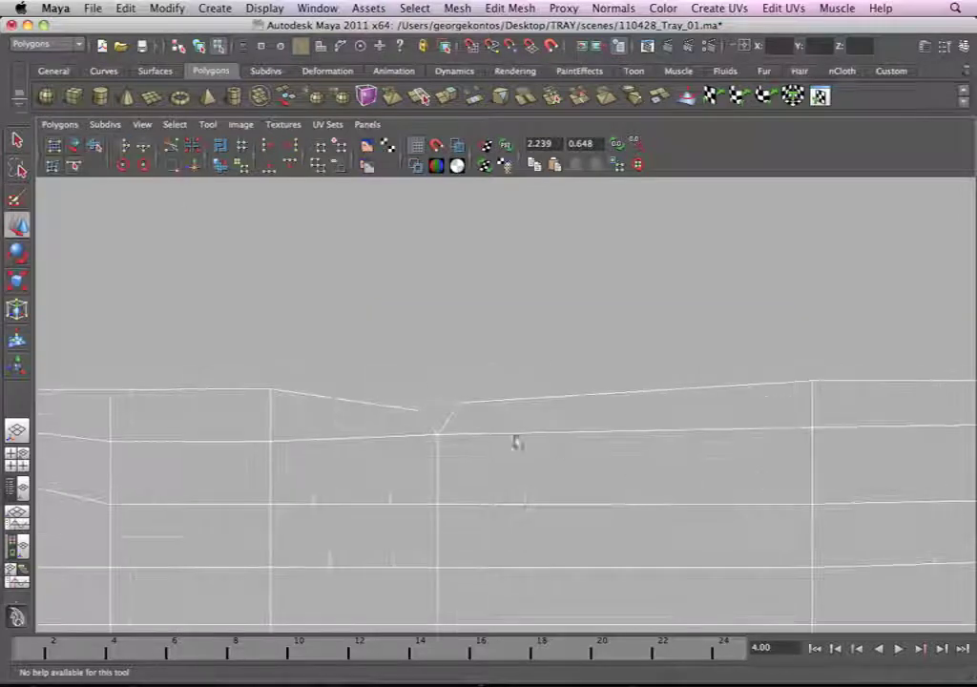
{"action": "left_click", "coordinate": [455, 410]}
{"action": "left_click", "coordinate": [59, 124]}
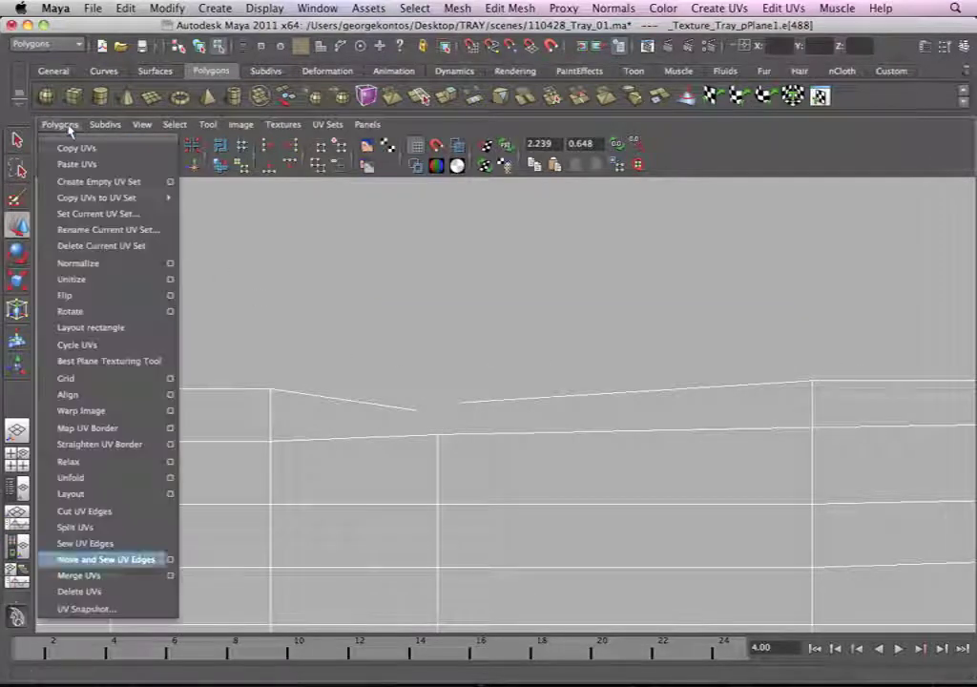
{"action": "left_click", "coordinate": [119, 558]}
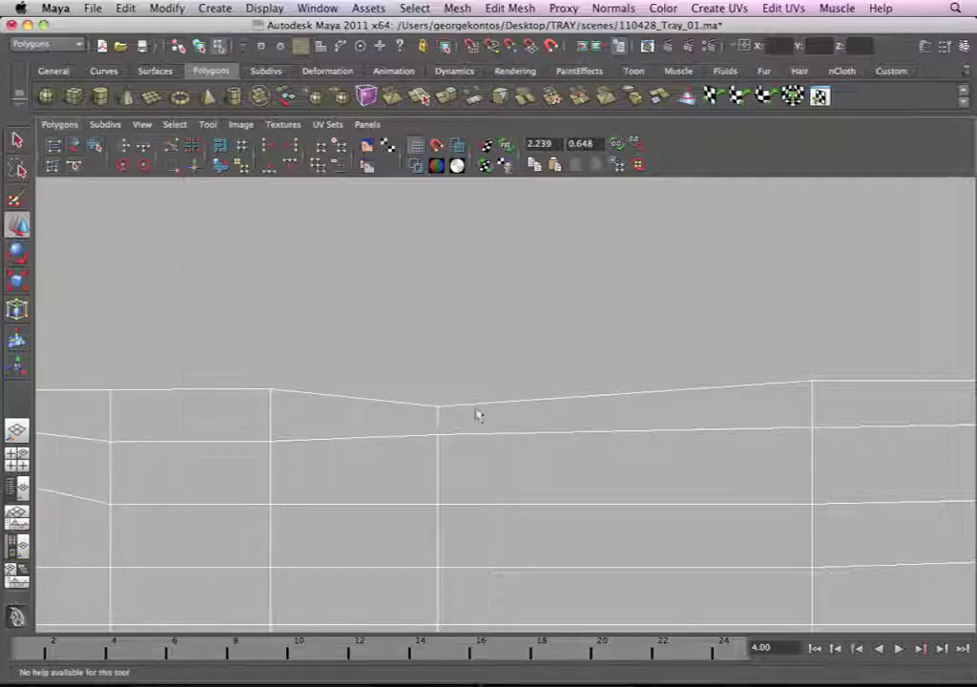